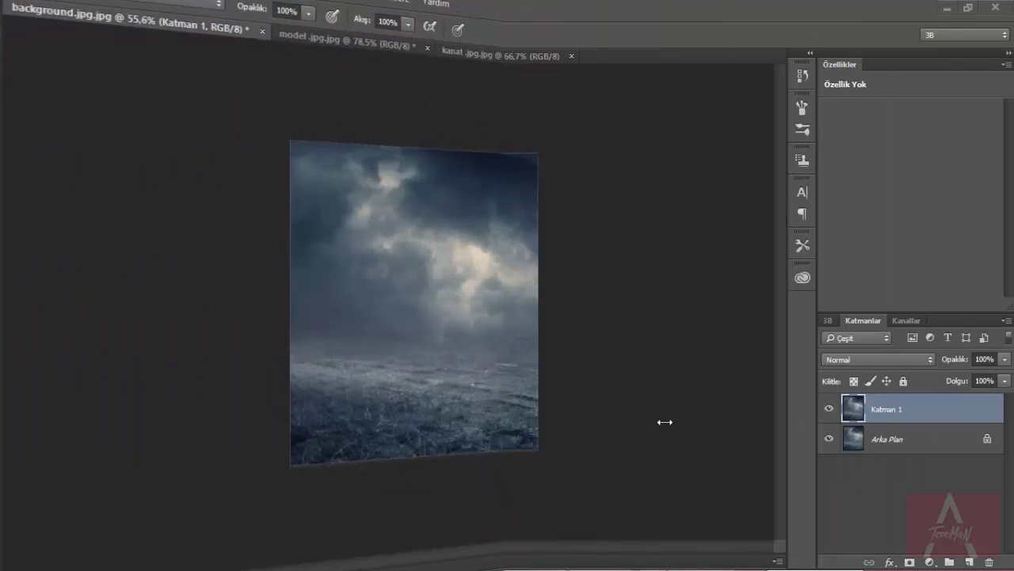
Open the fill and adjustment layer menu above the duplicated background layer
scroll(449, 384, up, 1)
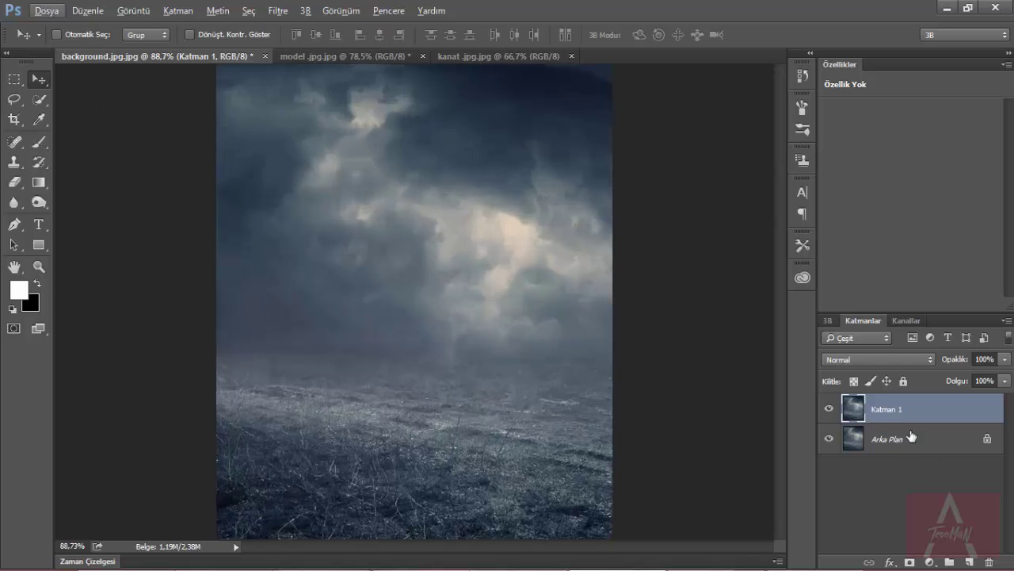
click(932, 562)
click(911, 396)
Add a Levels adjustment with midtones 0.92 and output levels 11–221
key(ctrl+z)
click(931, 563)
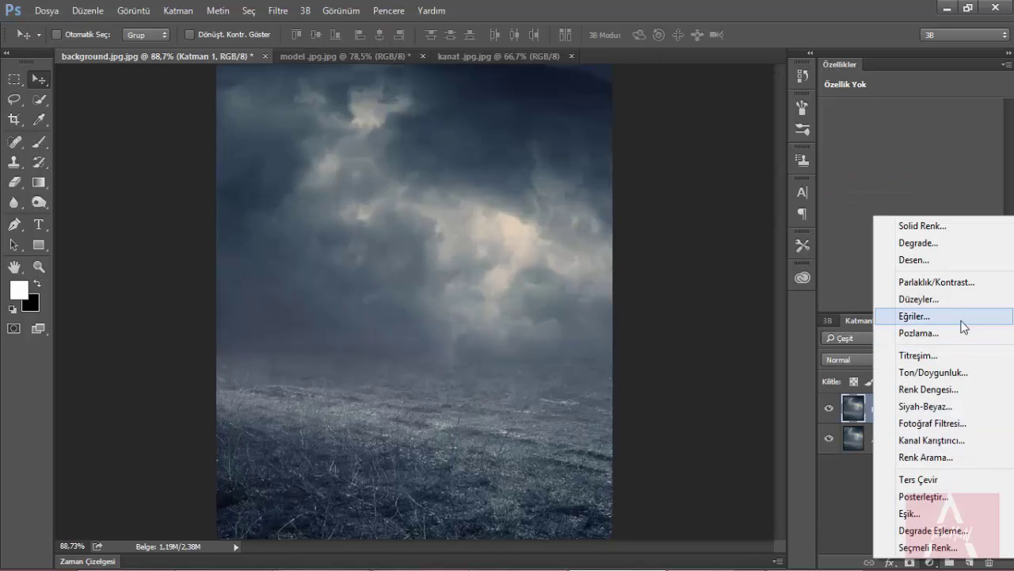
click(911, 297)
drag(920, 220, 927, 220)
drag(845, 268, 853, 267)
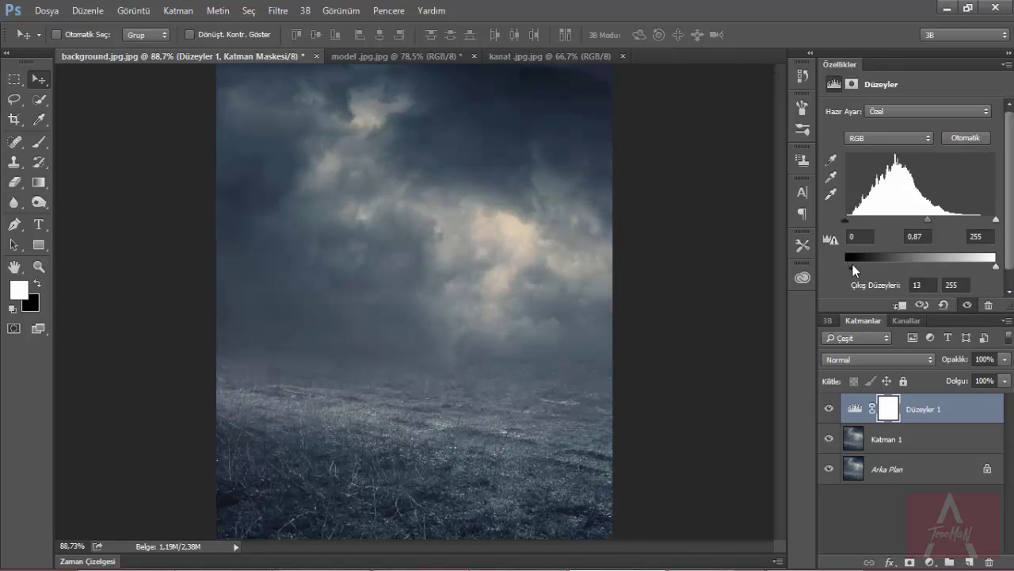
drag(995, 268, 976, 268)
drag(927, 219, 925, 224)
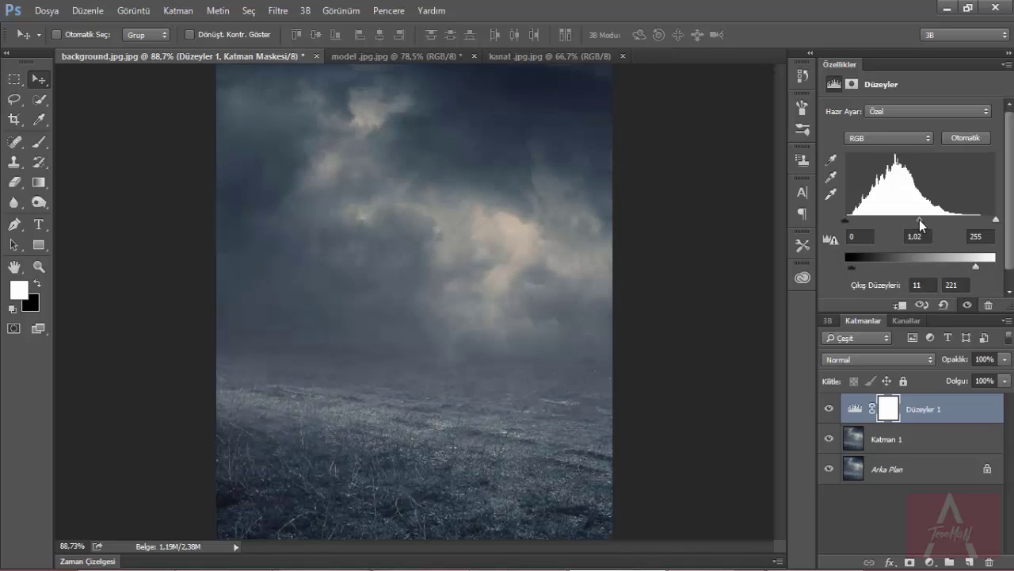
Paint the Levels mask with a 30% black brush to hide it at the edges
scroll(475, 386, down, 1)
click(854, 408)
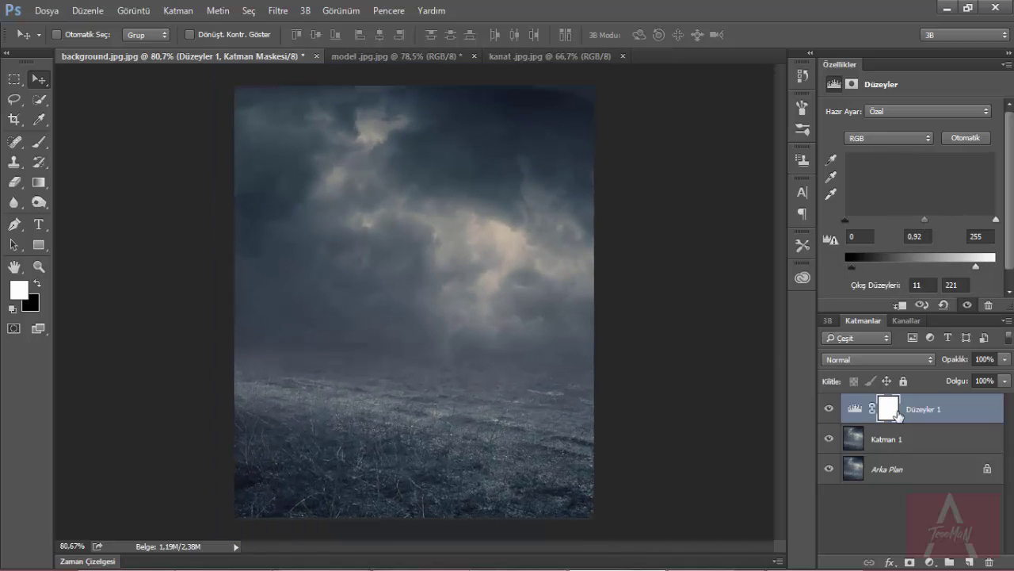
key(b)
click(881, 408)
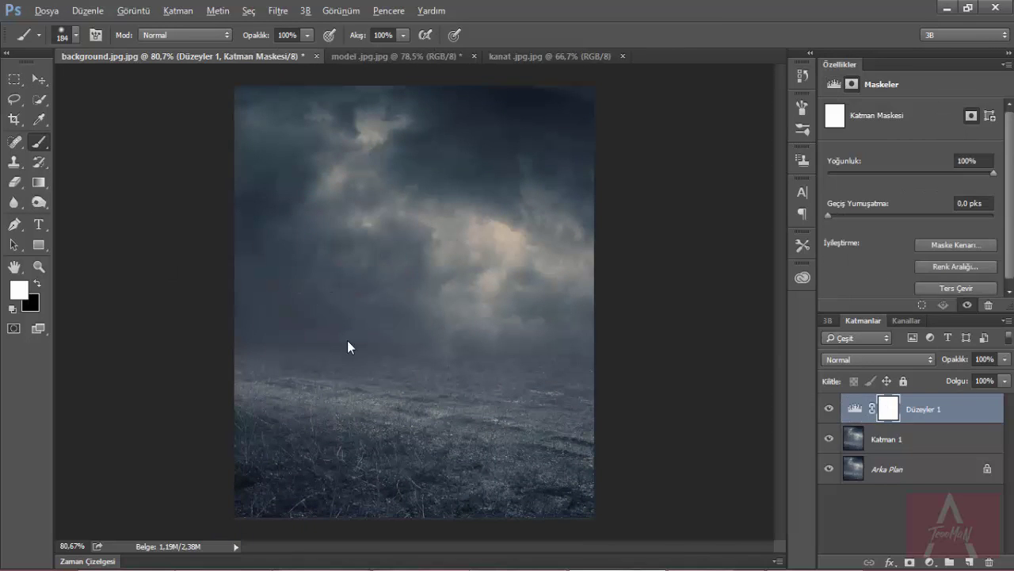
key(3)
key(x)
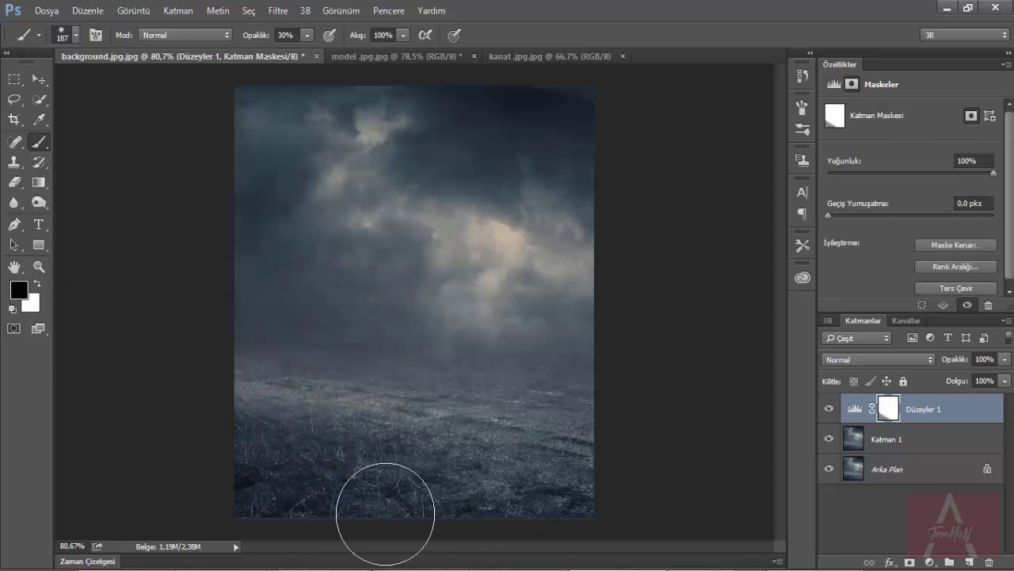
scroll(251, 231, down, 2)
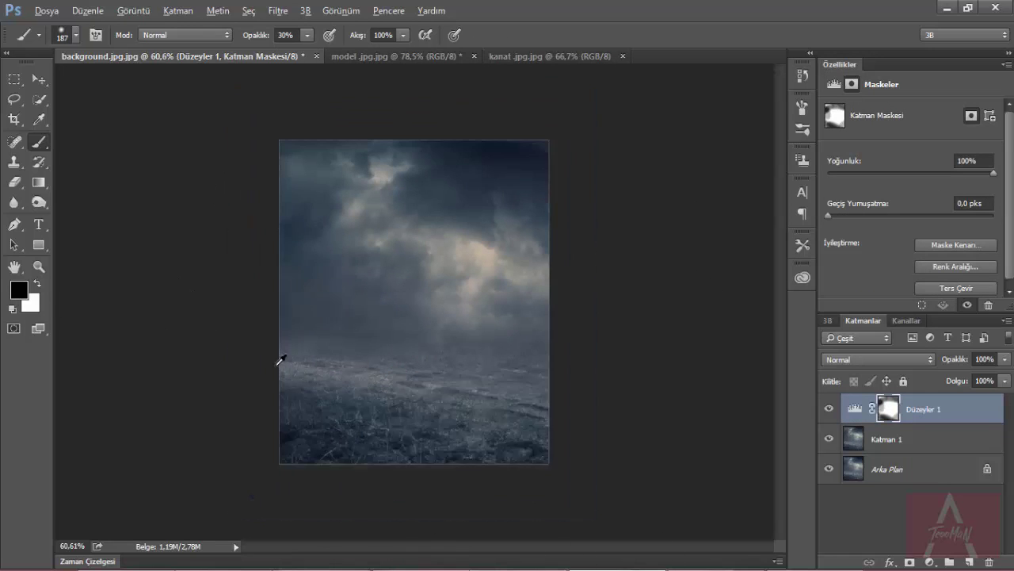
scroll(278, 357, up, 3)
In model.jpg, Quick-Select the body of the woman in the white dress
click(381, 56)
key(x)
key(w)
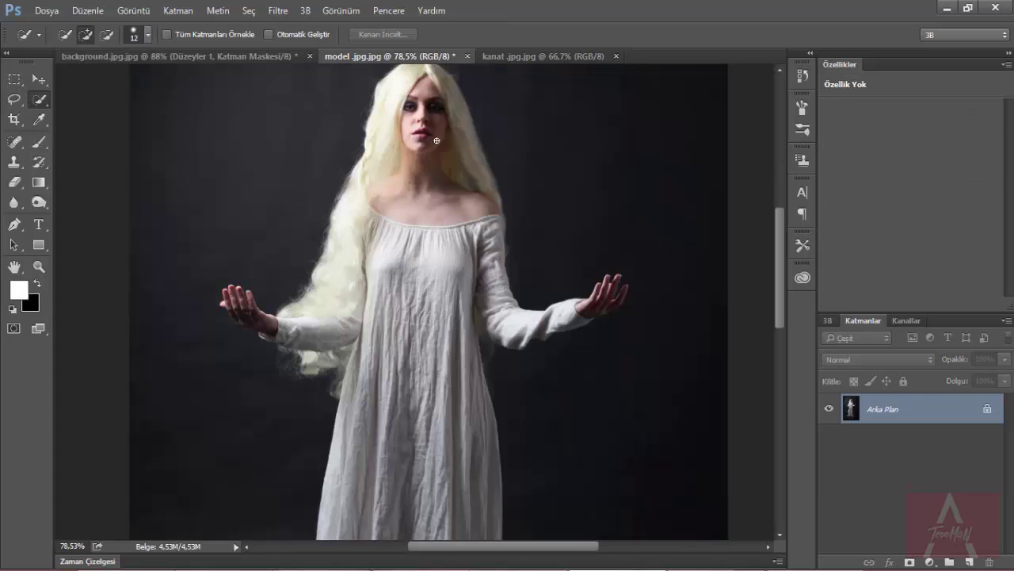
scroll(399, 162, up, 3)
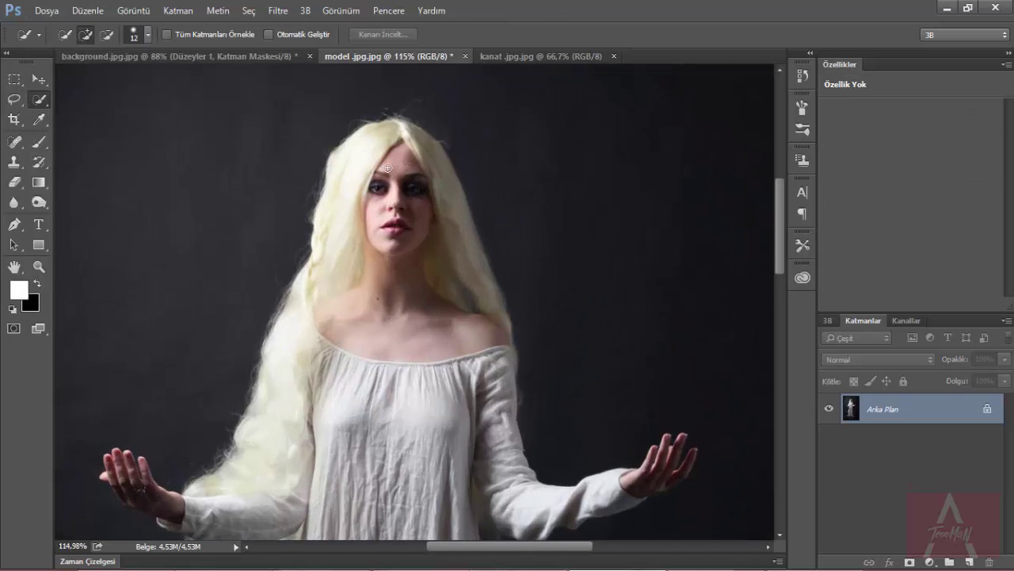
scroll(371, 371, down, 5)
drag(356, 299, 187, 359)
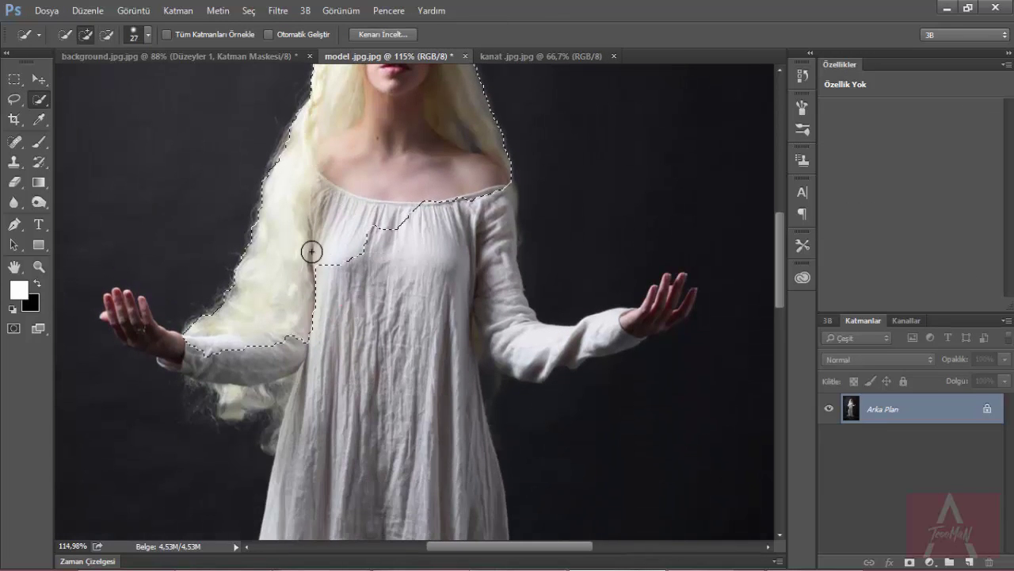
scroll(186, 359, up, 2)
scroll(182, 348, up, 3)
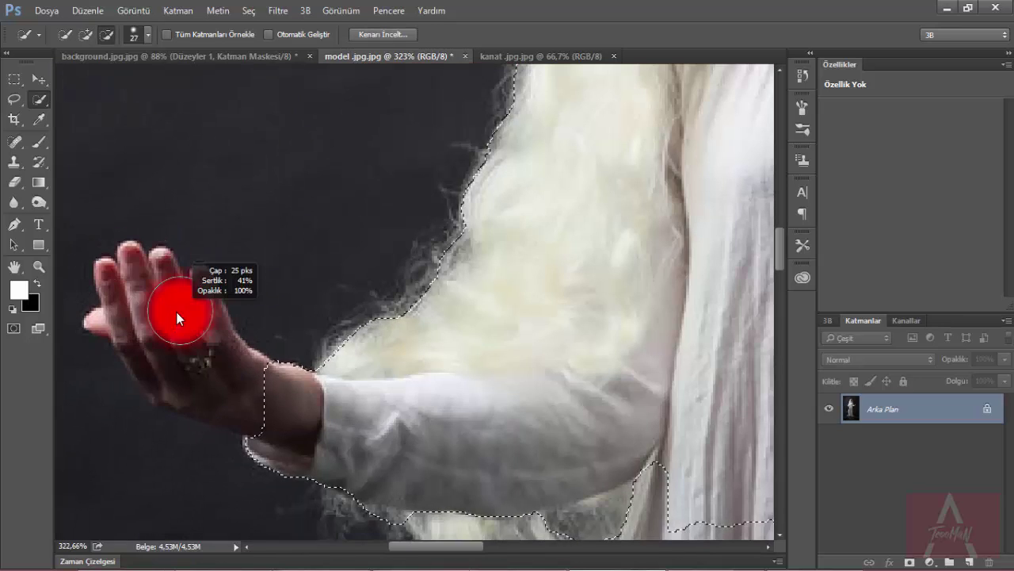
Add the left hand, right hand and right sleeve to the selection
drag(138, 282, 179, 398)
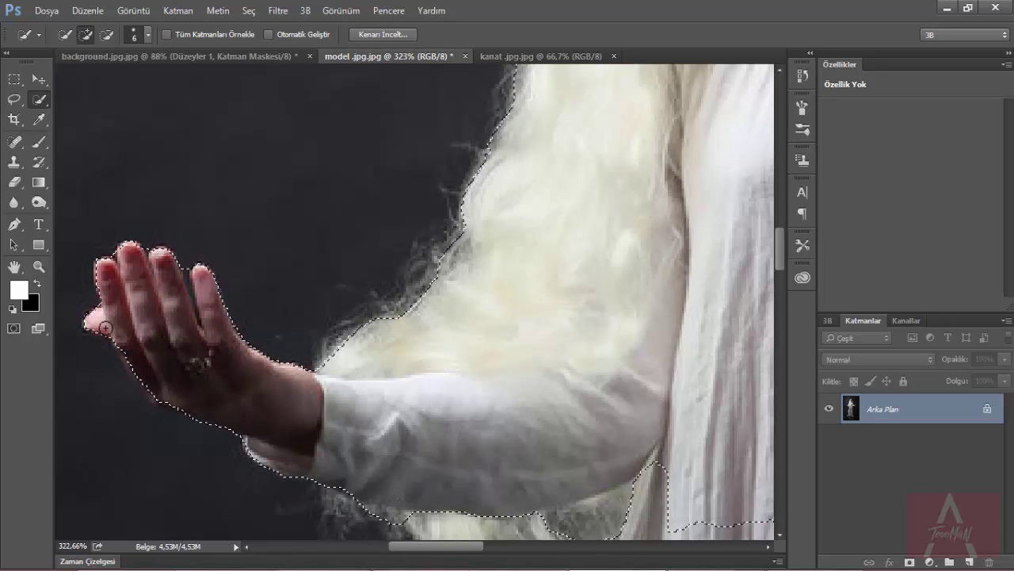
scroll(328, 356, down, 3)
drag(420, 349, 452, 377)
scroll(593, 464, down, 2)
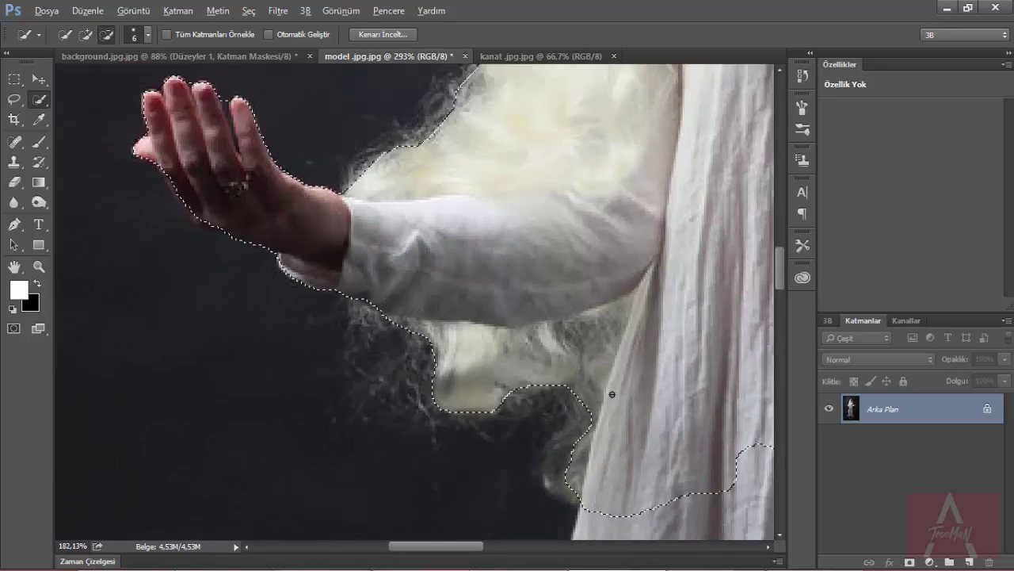
scroll(607, 414, down, 2)
scroll(607, 317, up, 3)
scroll(616, 330, right, 3)
scroll(611, 385, up, 2)
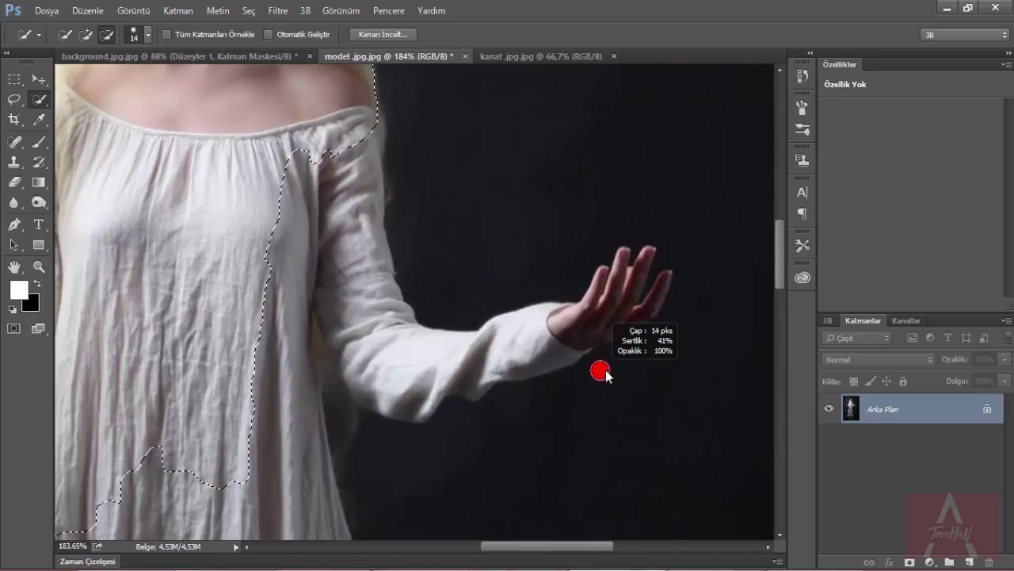
drag(610, 316, 562, 342)
mouse_move(426, 373)
mouse_down()
mouse_move(647, 271)
mouse_move(664, 290)
mouse_up()
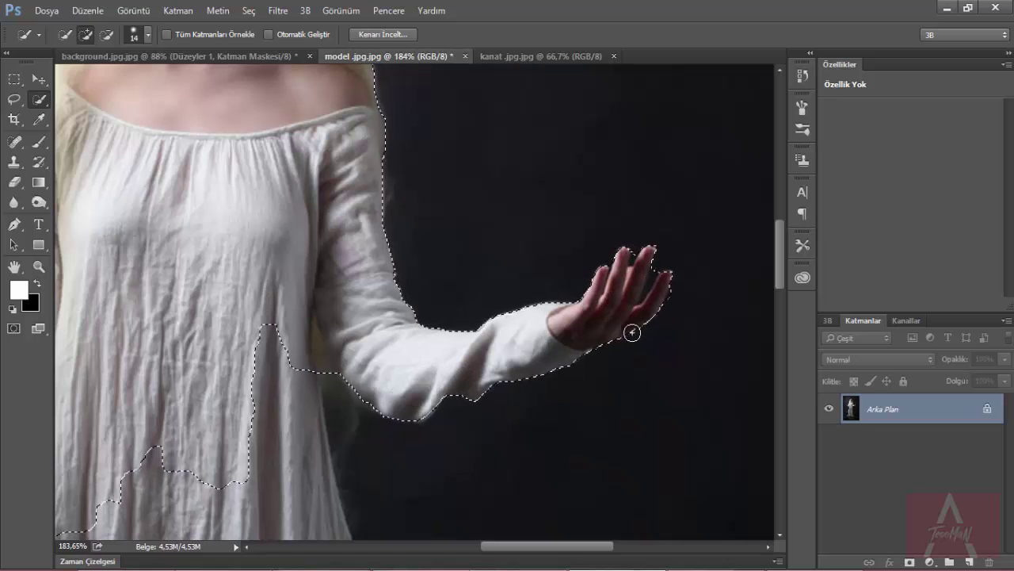
Trim the selection around the foot at the hem with a smaller brush and open Refine Edge
scroll(471, 332, left, 1)
scroll(470, 333, up, 2)
scroll(465, 287, up, 3)
scroll(465, 287, down, 4)
scroll(353, 428, down, 1)
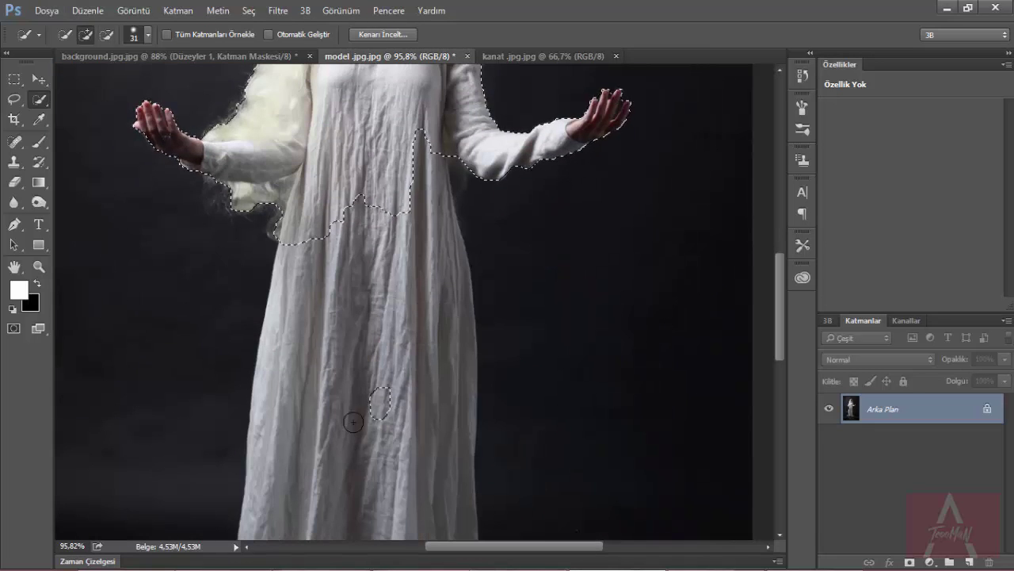
scroll(423, 393, down, 2)
scroll(423, 393, down, 2)
scroll(328, 335, up, 5)
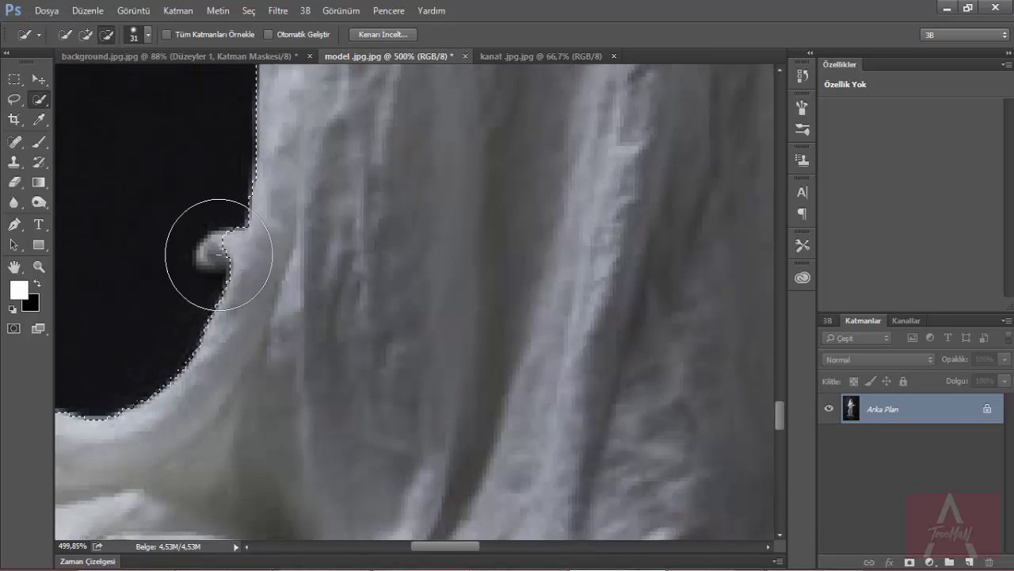
key(bracketleft)
key(bracketleft)
key(bracketleft)
scroll(237, 277, down, 5)
scroll(199, 446, up, 5)
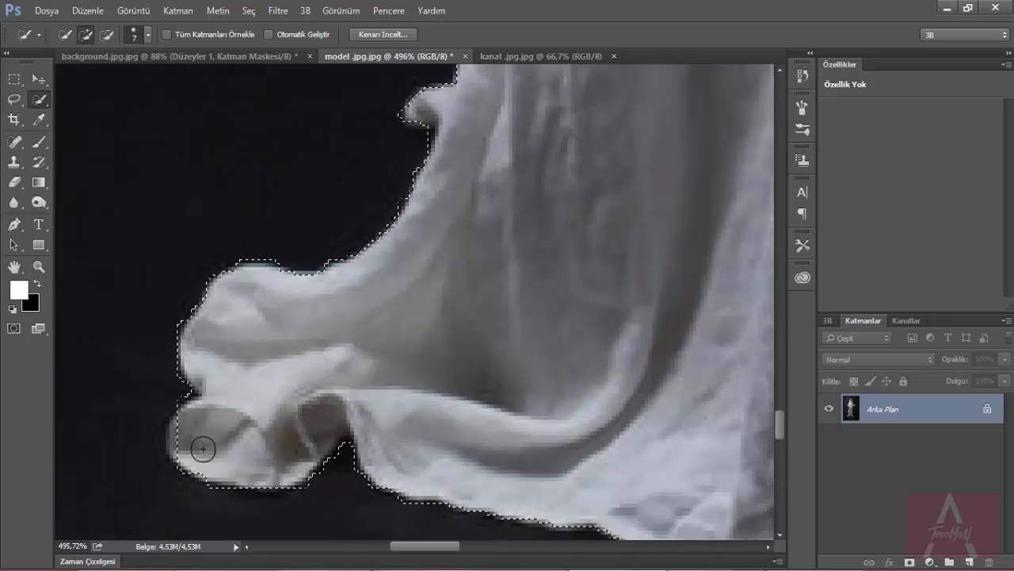
scroll(472, 430, right, 1)
scroll(473, 430, right, 2)
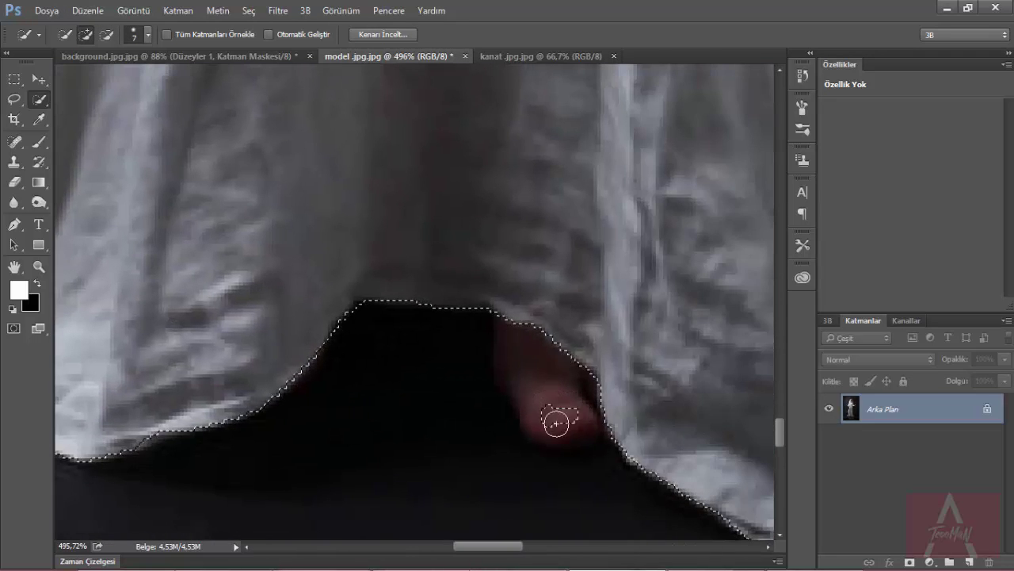
mouse_move(555, 418)
mouse_down()
mouse_move(517, 383)
mouse_move(569, 372)
mouse_up()
scroll(527, 373, down, 5)
scroll(528, 341, up, 5)
key(bracketleft)
key(bracketleft)
key(bracketleft)
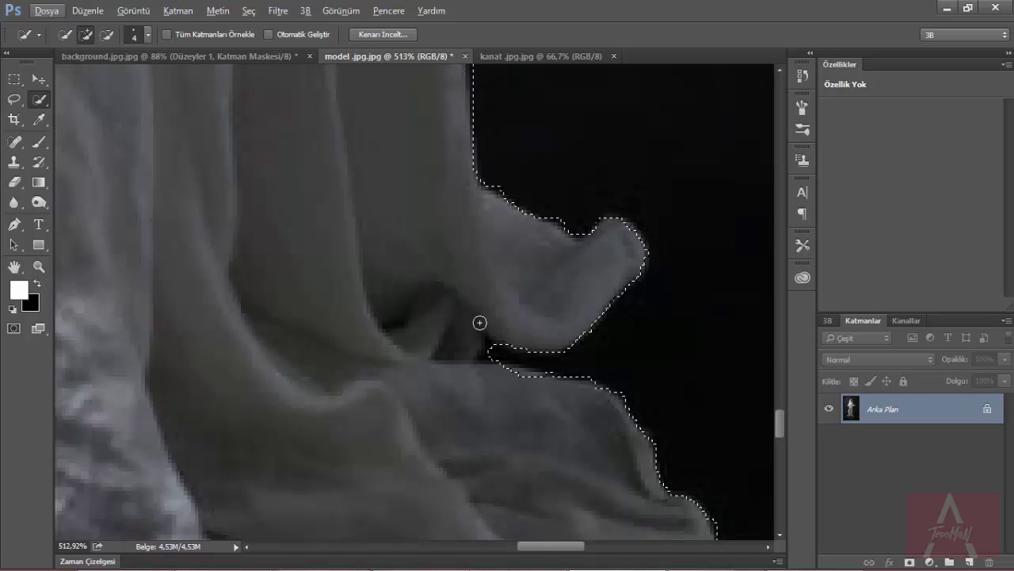
scroll(528, 358, down, 2)
scroll(527, 358, down, 3)
click(398, 33)
Paint the Refine Radius brush over the hair at the top of the head
scroll(396, 317, up, 5)
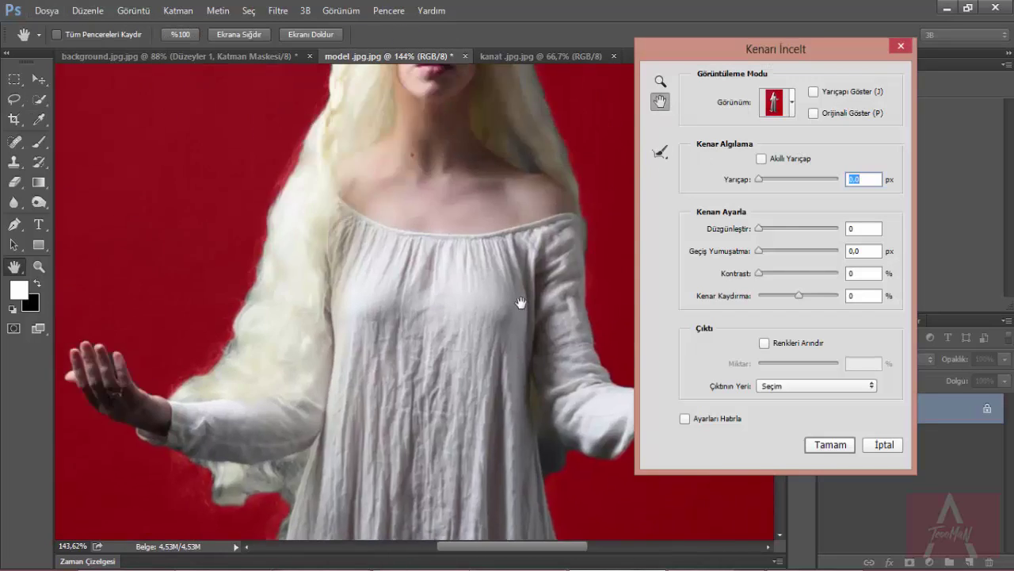
scroll(396, 317, up, 5)
drag(759, 230, 771, 230)
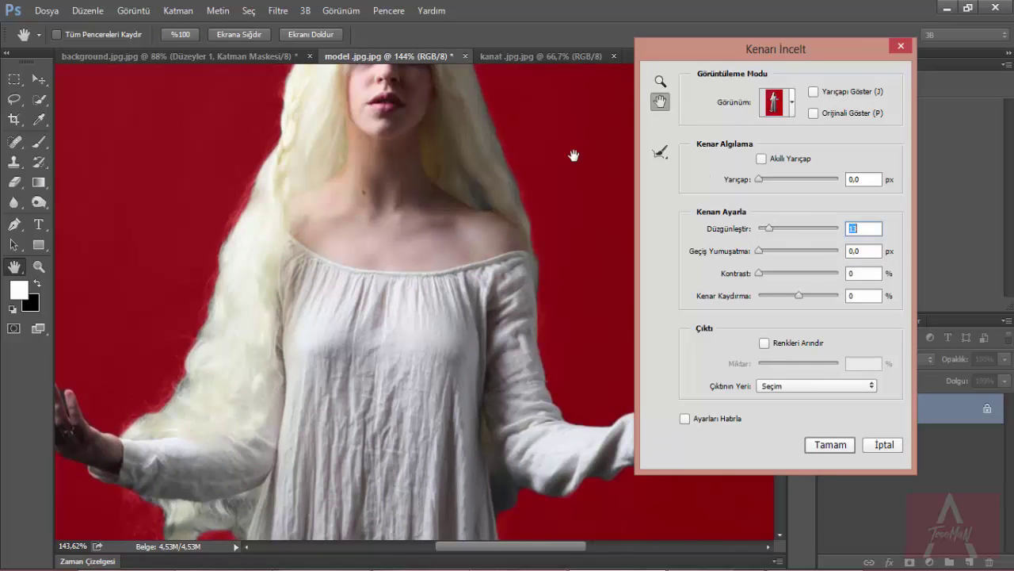
drag(574, 154, 561, 279)
click(660, 151)
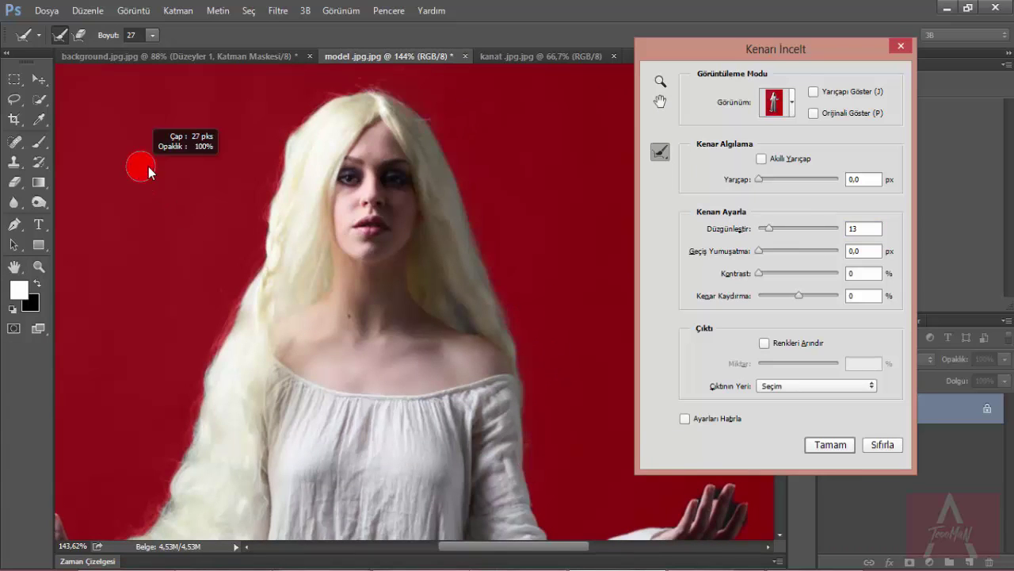
drag(245, 121, 327, 87)
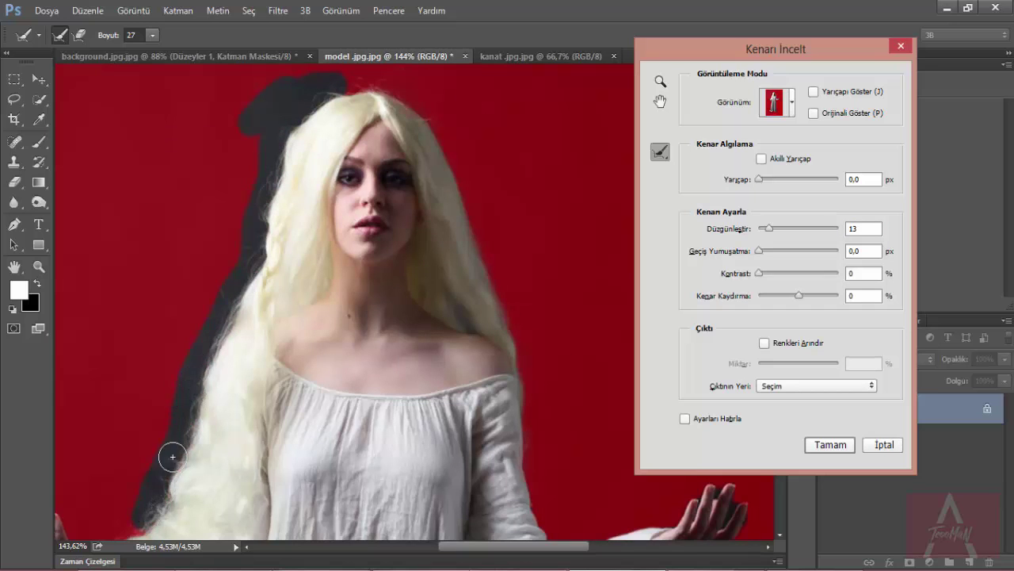
drag(172, 456, 243, 344)
drag(127, 436, 246, 437)
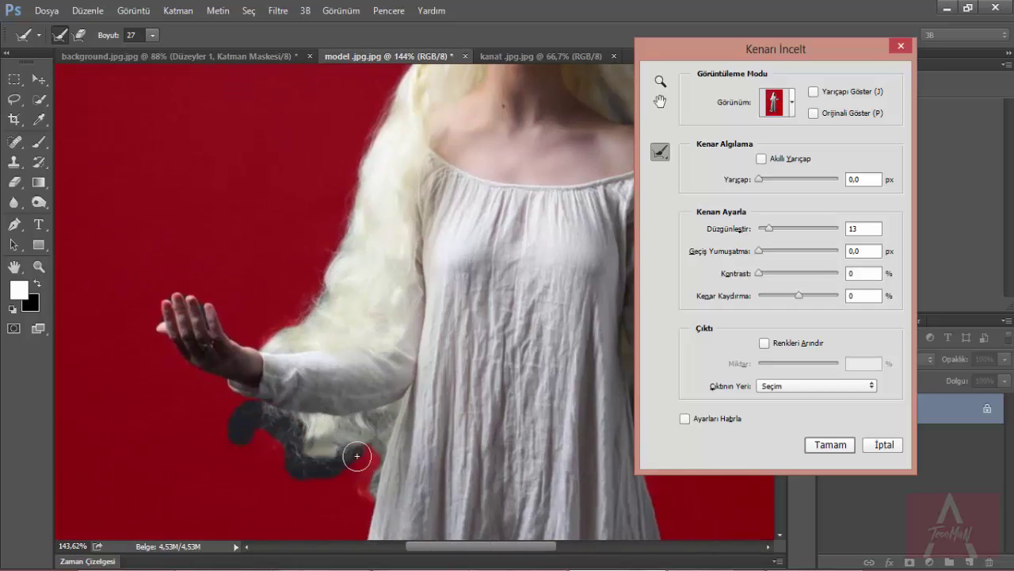
Refine the edges below the arms and between the right hand's fingers
drag(357, 503, 352, 496)
drag(652, 441, 382, 408)
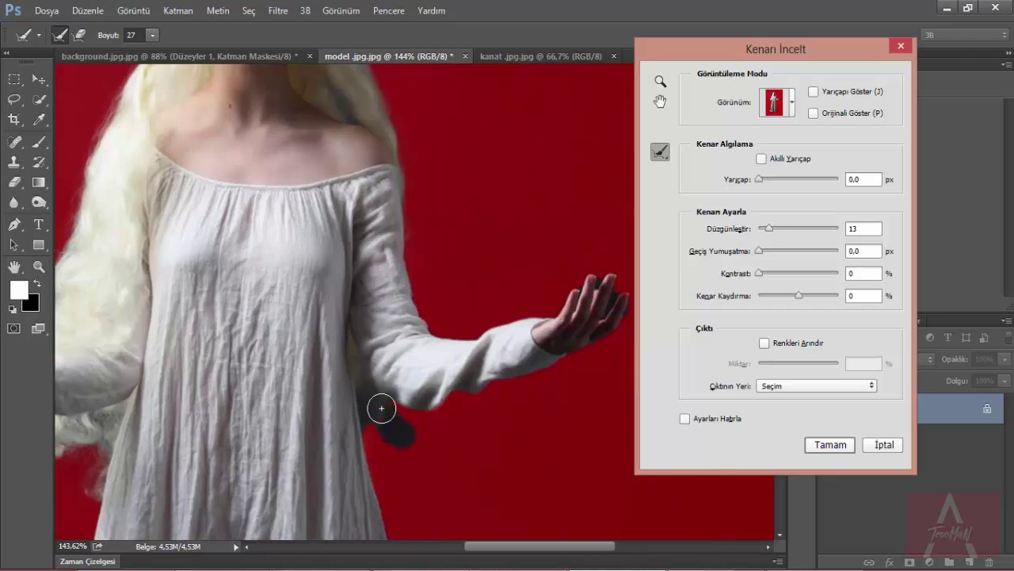
scroll(450, 453, up, 5)
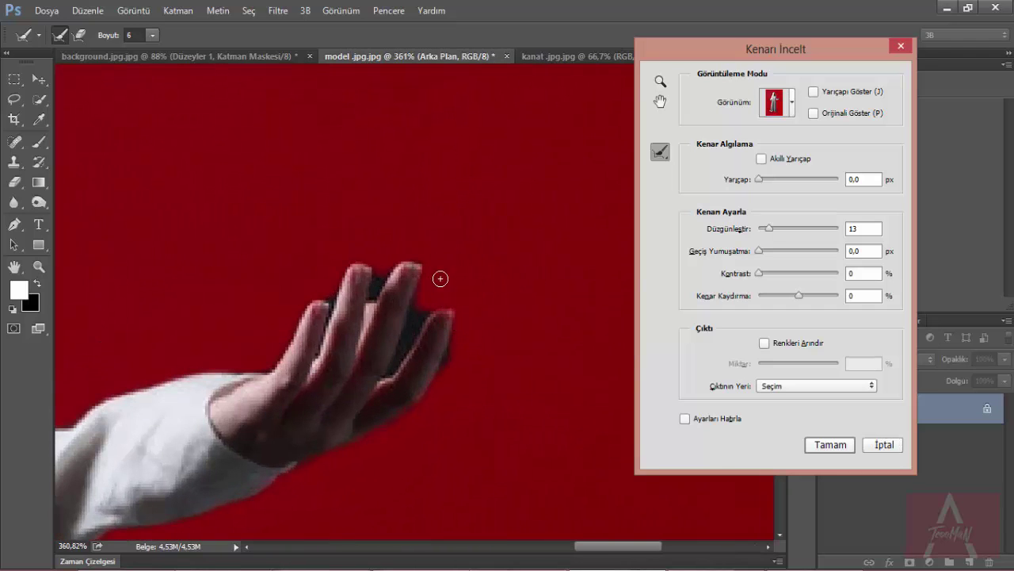
drag(418, 309, 457, 354)
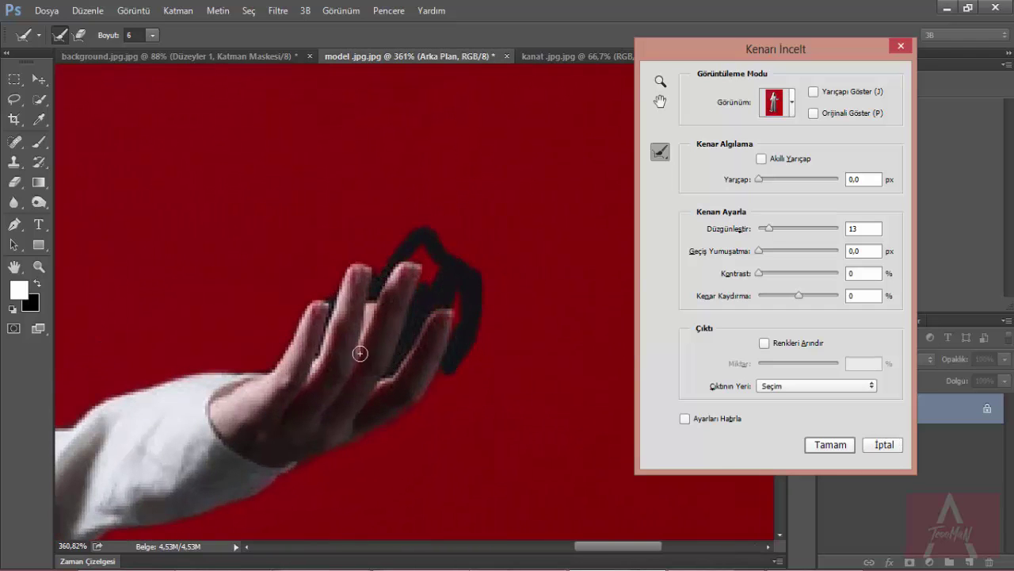
drag(360, 352, 339, 272)
scroll(328, 317, up, 2)
drag(339, 309, 322, 373)
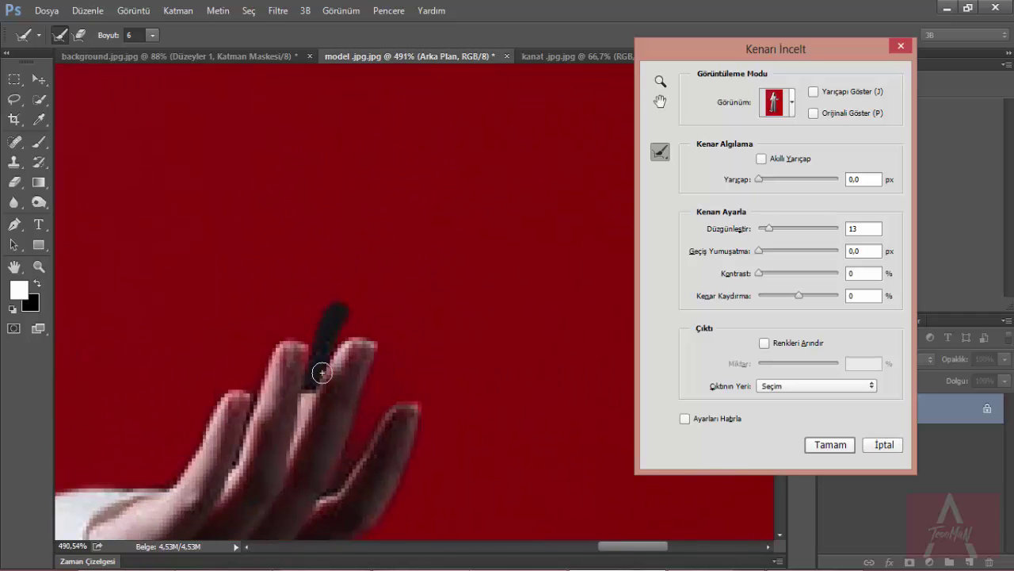
Refine away the shadow along the dress hem
scroll(322, 373, down, 3)
scroll(354, 364, down, 3)
scroll(254, 401, up, 2)
scroll(242, 378, up, 3)
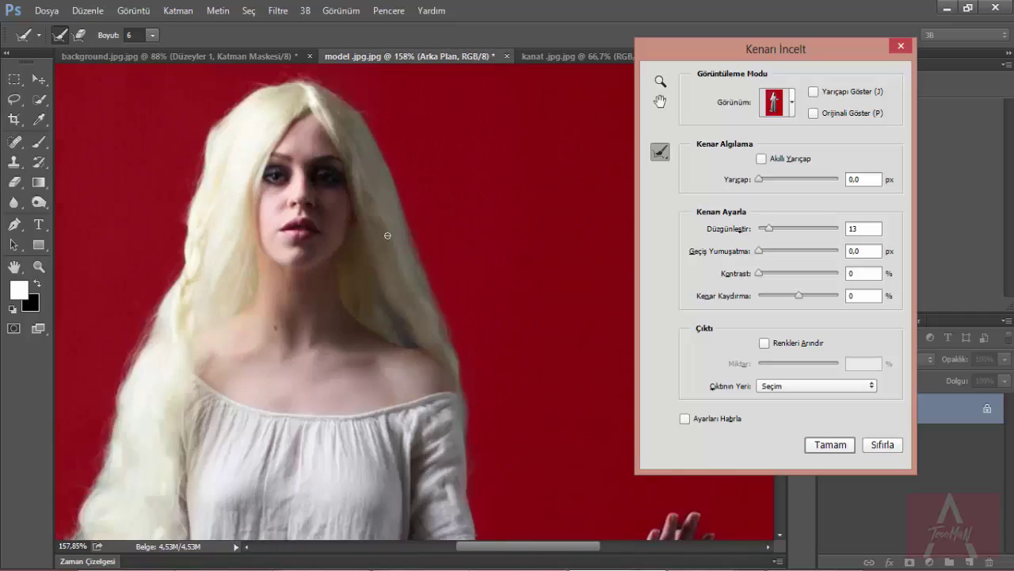
scroll(387, 235, up, 3)
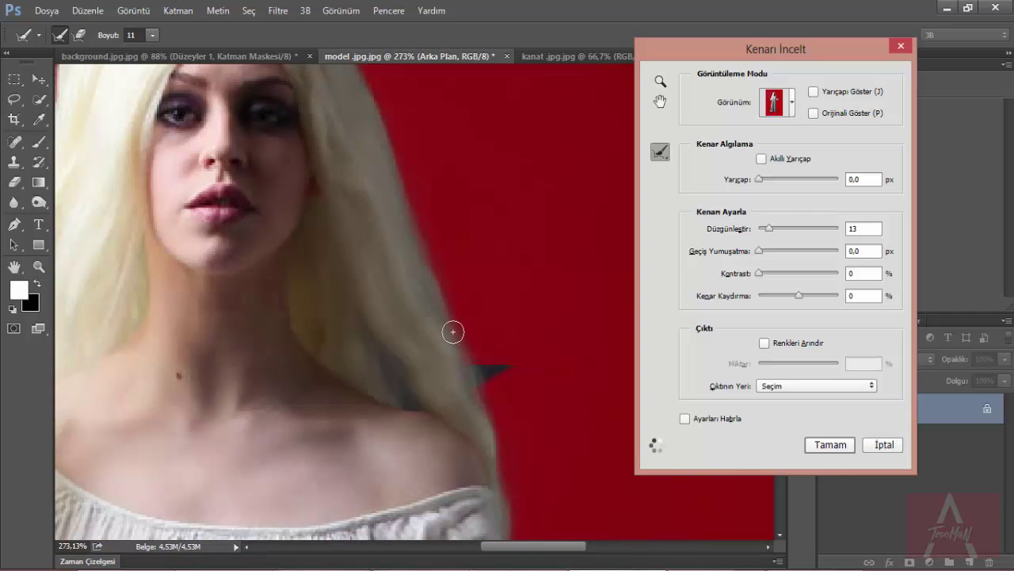
scroll(453, 330, down, 3)
scroll(476, 476, down, 2)
scroll(505, 404, up, 3)
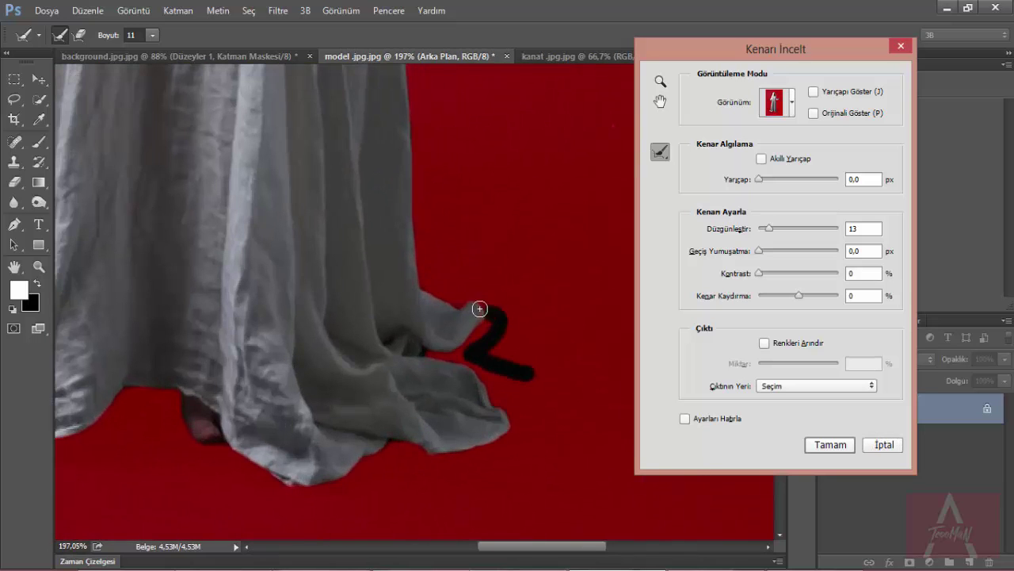
scroll(511, 297, down, 2)
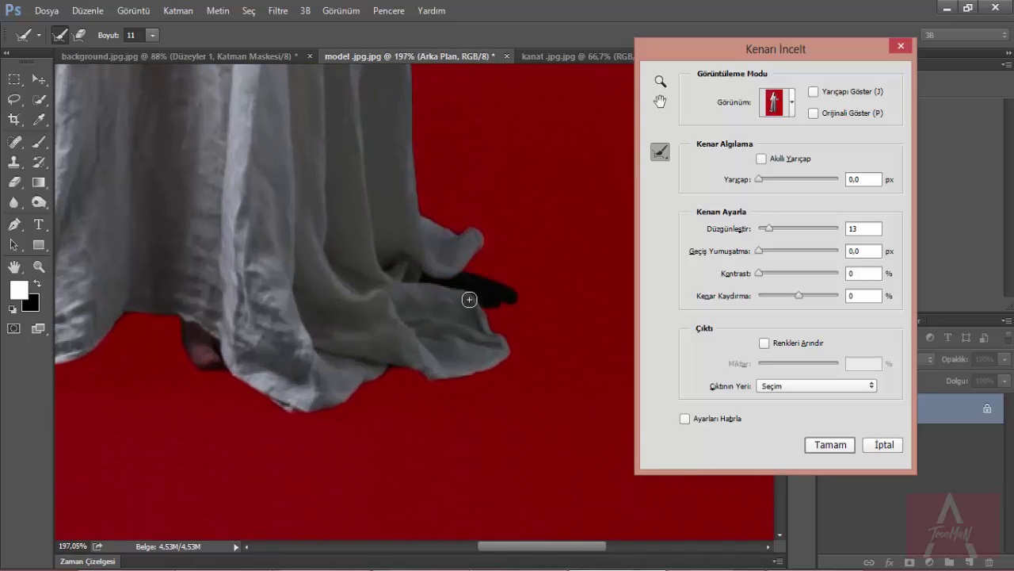
mouse_move(536, 297)
mouse_down()
mouse_move(512, 281)
mouse_move(483, 329)
mouse_up()
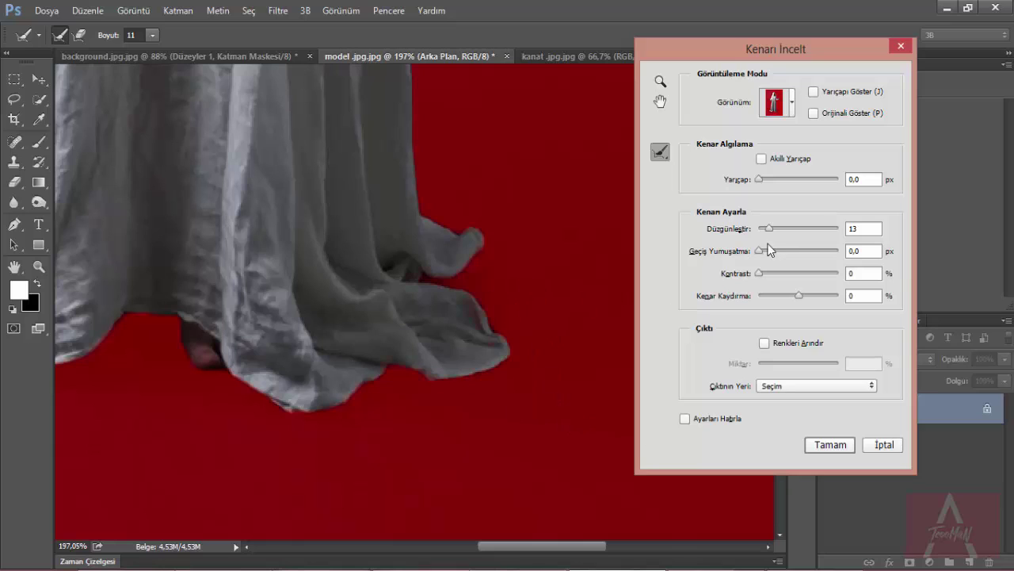
Set Smooth to 0 and Shift Edge to -20%, and refine the dress side
drag(779, 228, 767, 228)
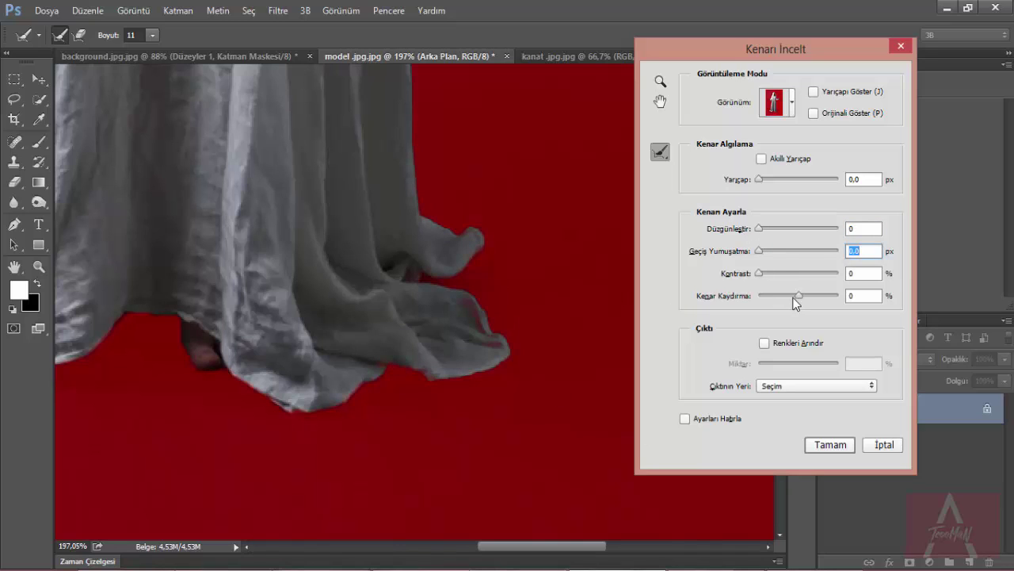
drag(784, 296, 798, 293)
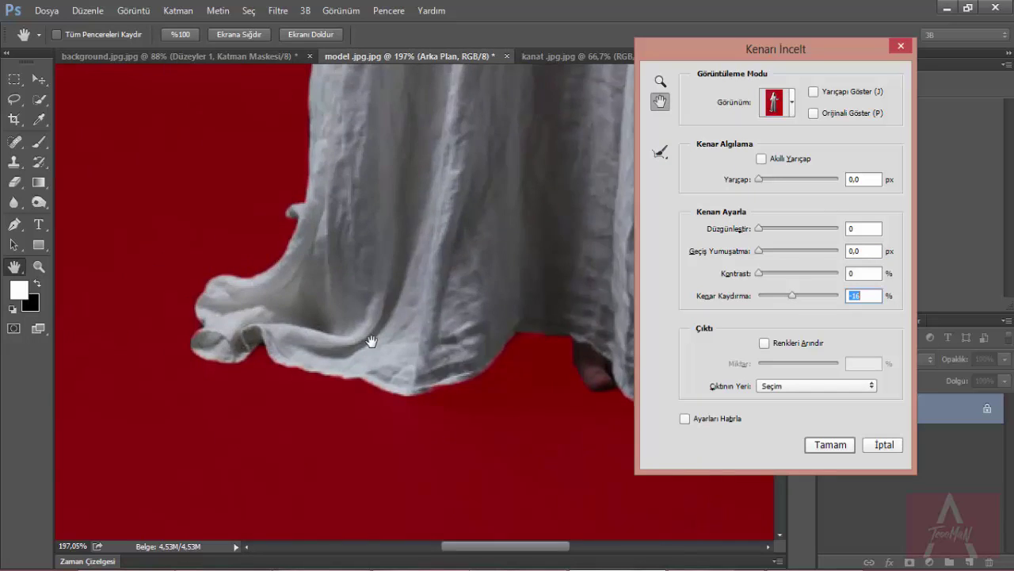
drag(373, 340, 534, 340)
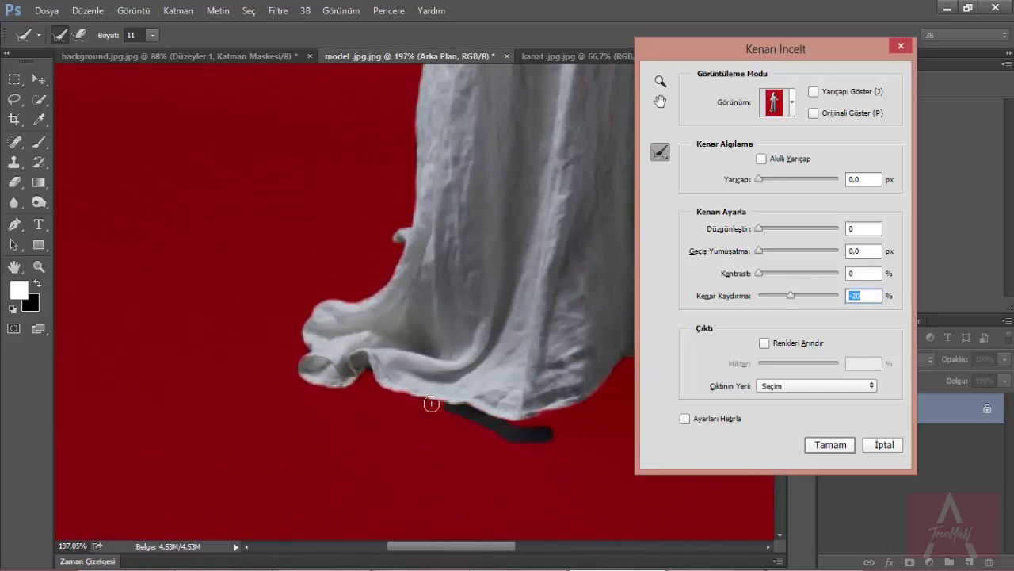
scroll(396, 210, up, 5)
scroll(459, 192, up, 4)
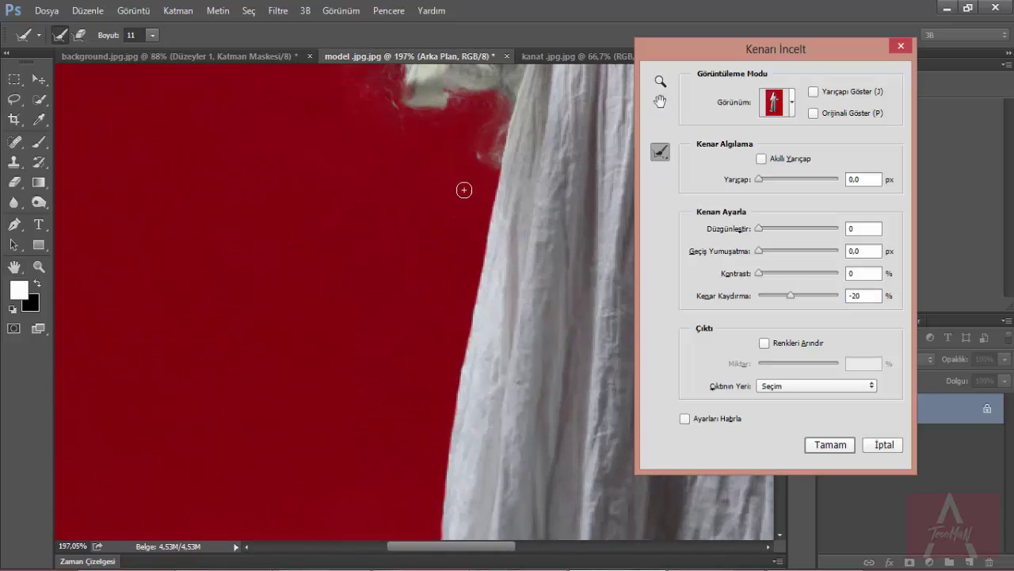
drag(459, 344, 466, 305)
Set the Refine Edge output to a new layer with layer mask
click(660, 101)
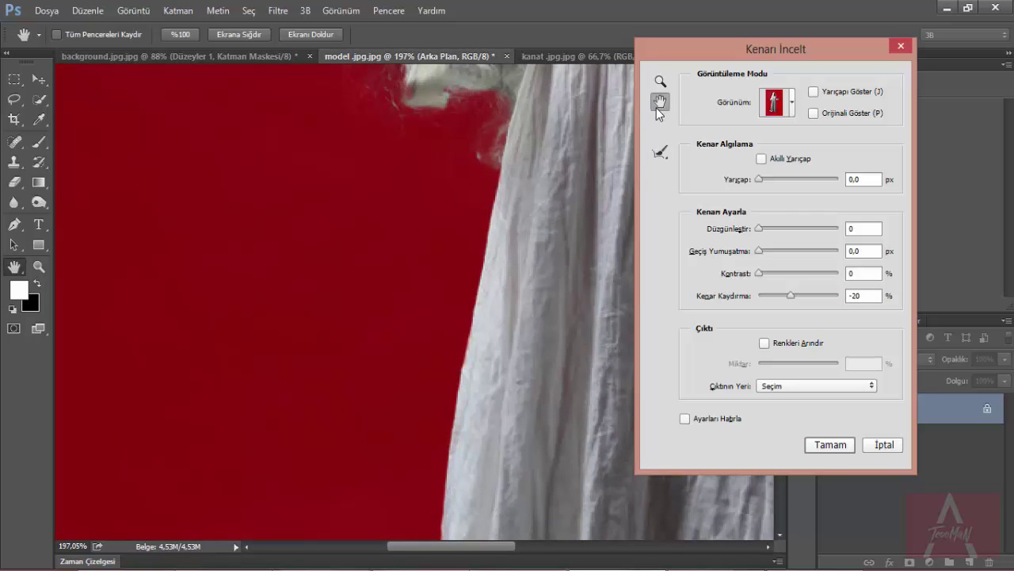
scroll(488, 185, down, 3)
scroll(487, 185, down, 3)
scroll(488, 186, up, 2)
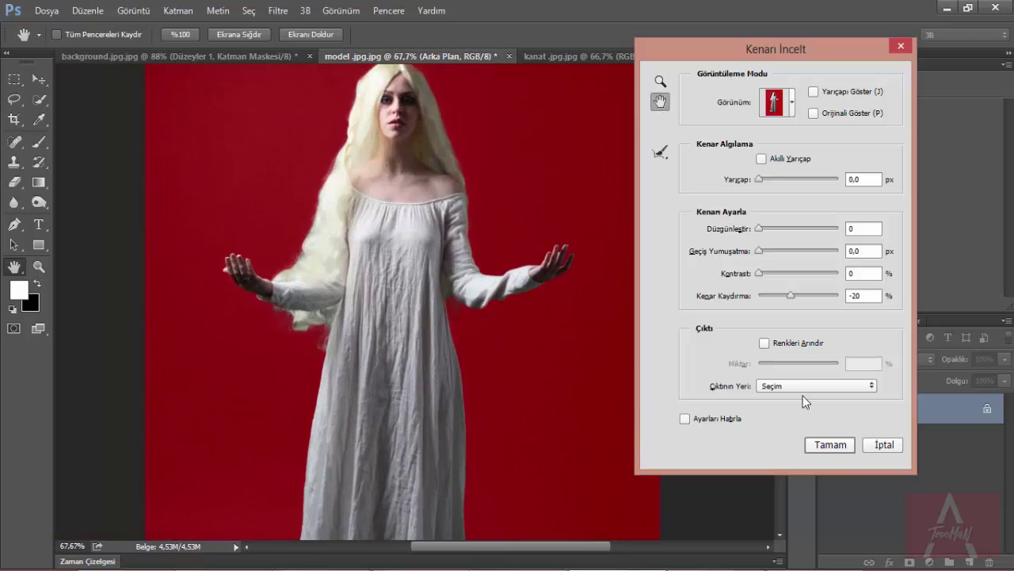
click(809, 386)
click(816, 422)
Apply the refined edge and add a #21b00c Solid Color fill beneath the model layer
click(849, 451)
click(912, 439)
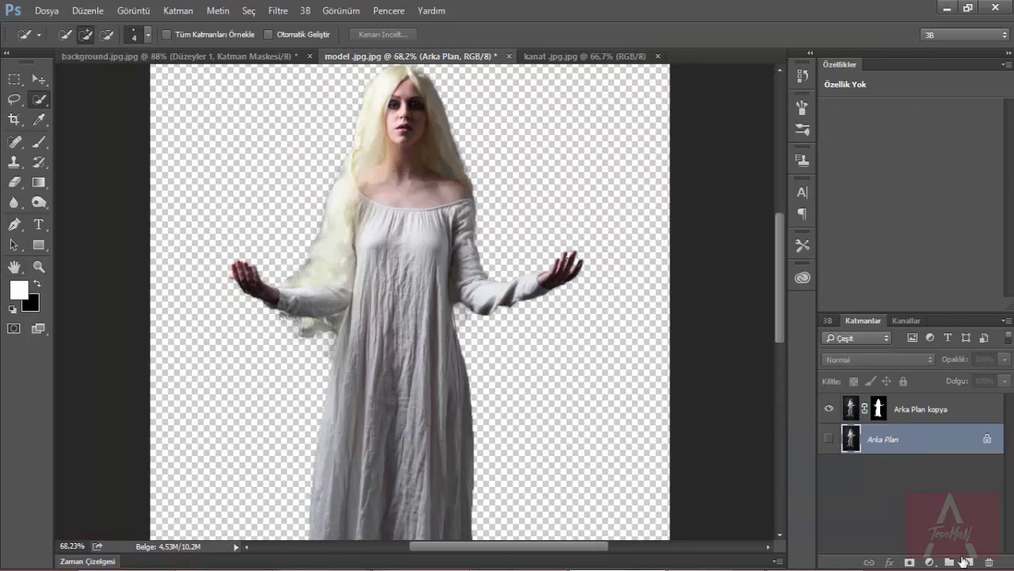
click(929, 562)
click(931, 231)
text(21b00c)
key(Return)
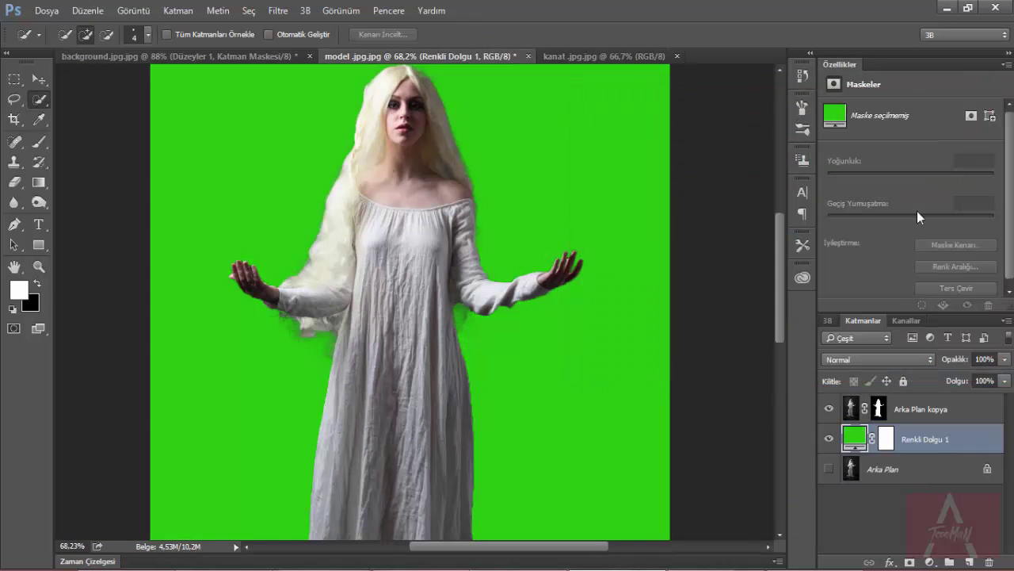
Brush the dark shadow beside the dress out of the model layer's mask
click(885, 412)
scroll(432, 247, up, 5)
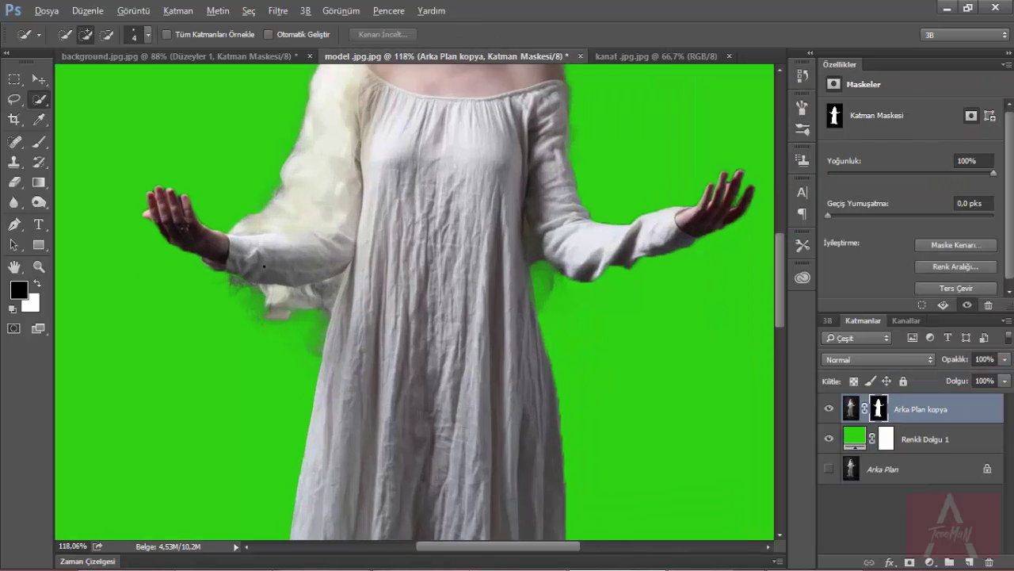
key(b)
key(bracketleft)
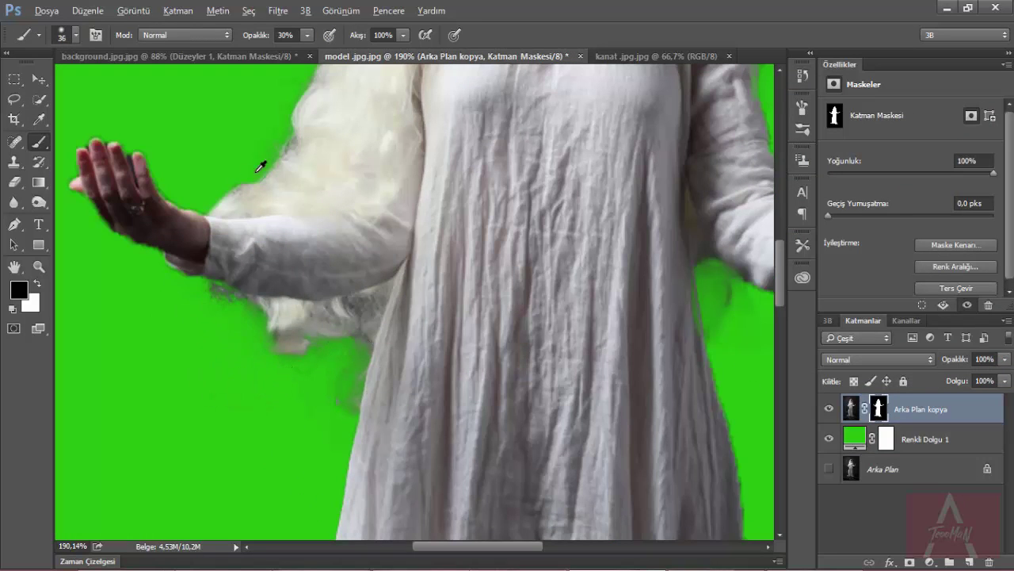
scroll(261, 166, down, 4)
scroll(430, 425, up, 3)
scroll(464, 339, up, 4)
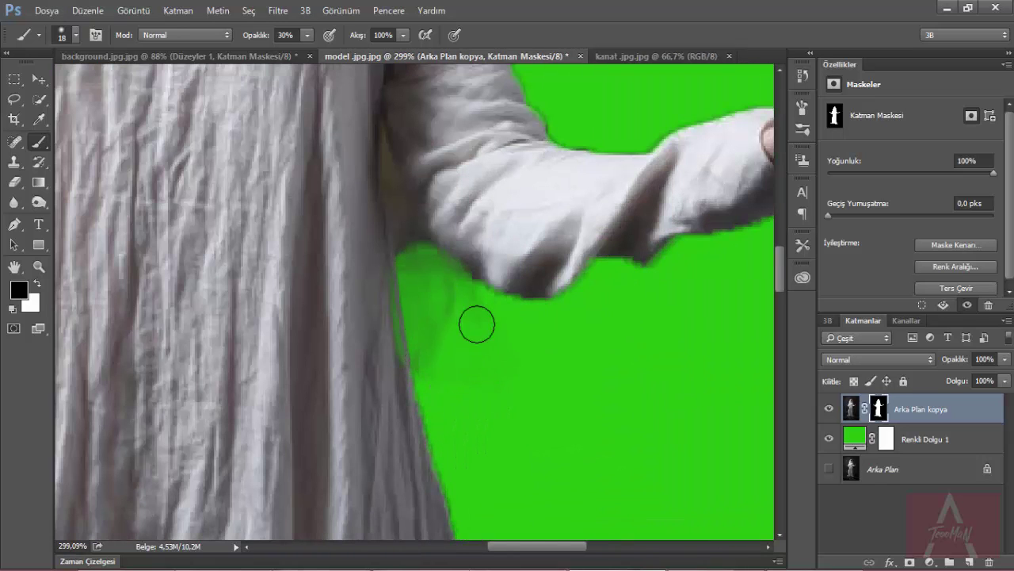
drag(444, 313, 430, 372)
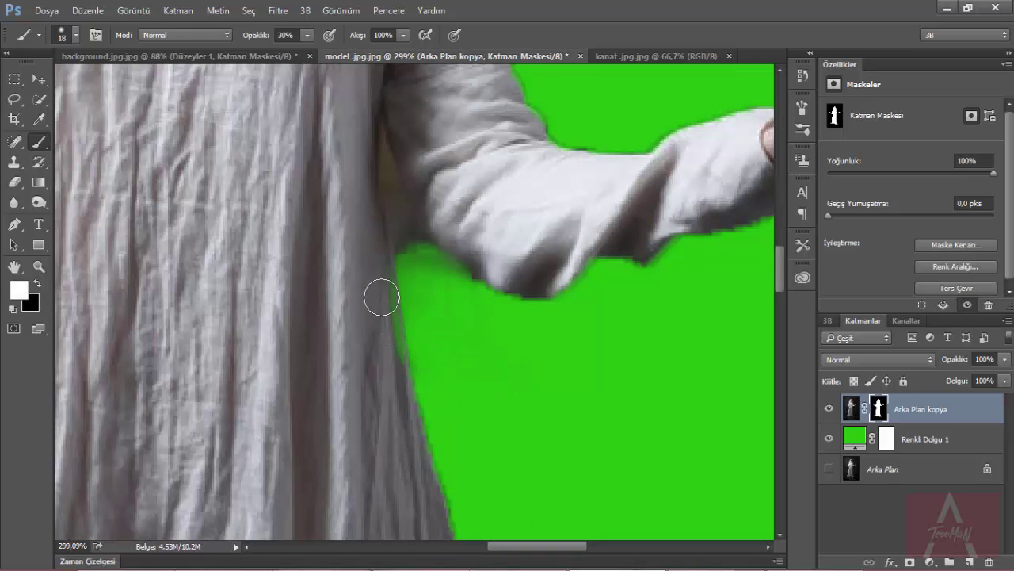
scroll(430, 371, down, 2)
scroll(554, 293, down, 2)
scroll(651, 214, down, 3)
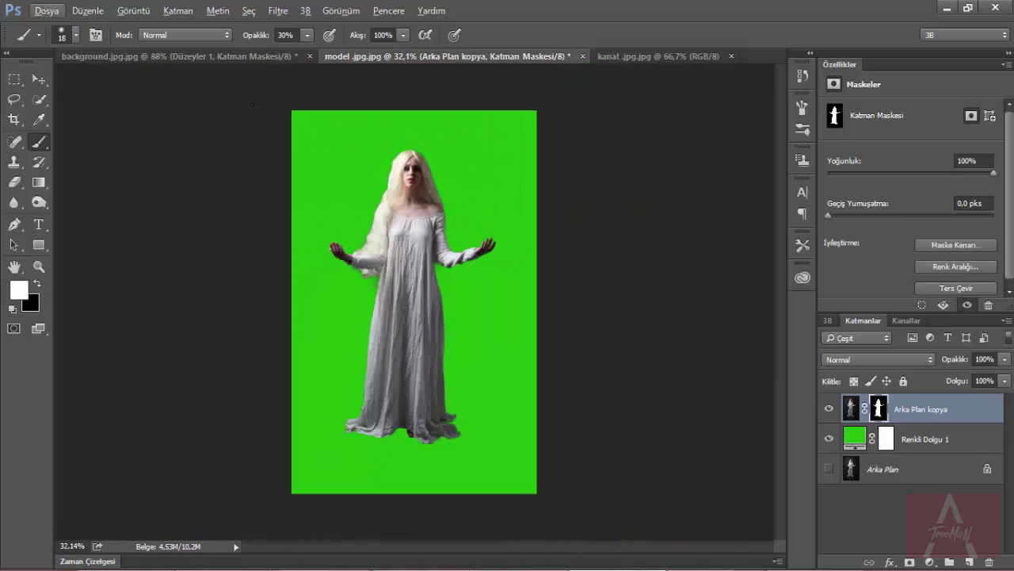
scroll(307, 237, up, 1)
scroll(369, 256, up, 3)
scroll(418, 222, down, 3)
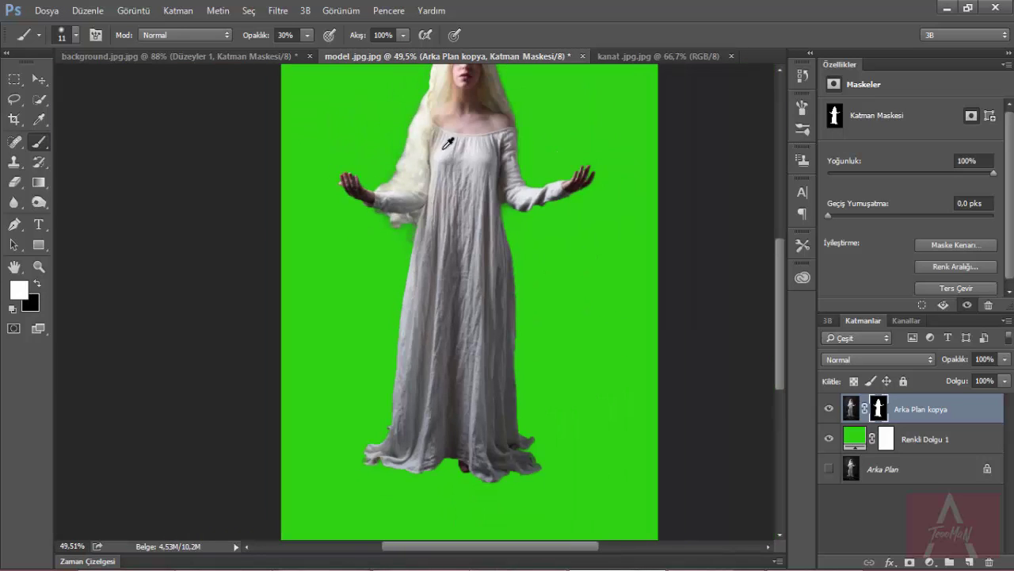
scroll(517, 293, up, 1)
scroll(517, 293, up, 3)
Move the model into background.jpg, scale her to about 45% and place her mid-field
key(v)
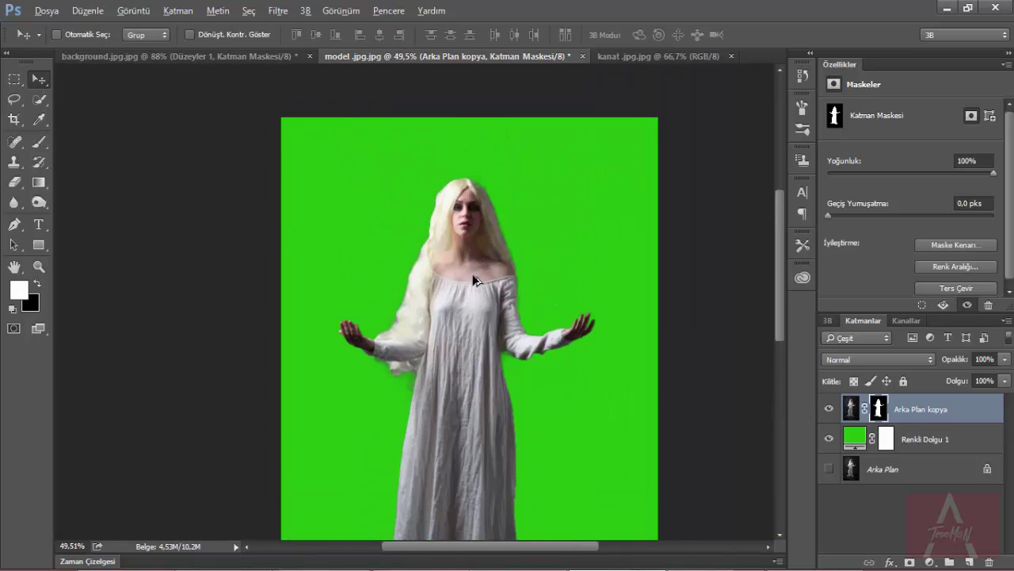
mouse_move(473, 279)
mouse_down()
mouse_move(373, 290)
mouse_move(442, 289)
mouse_up()
key(ctrl+t)
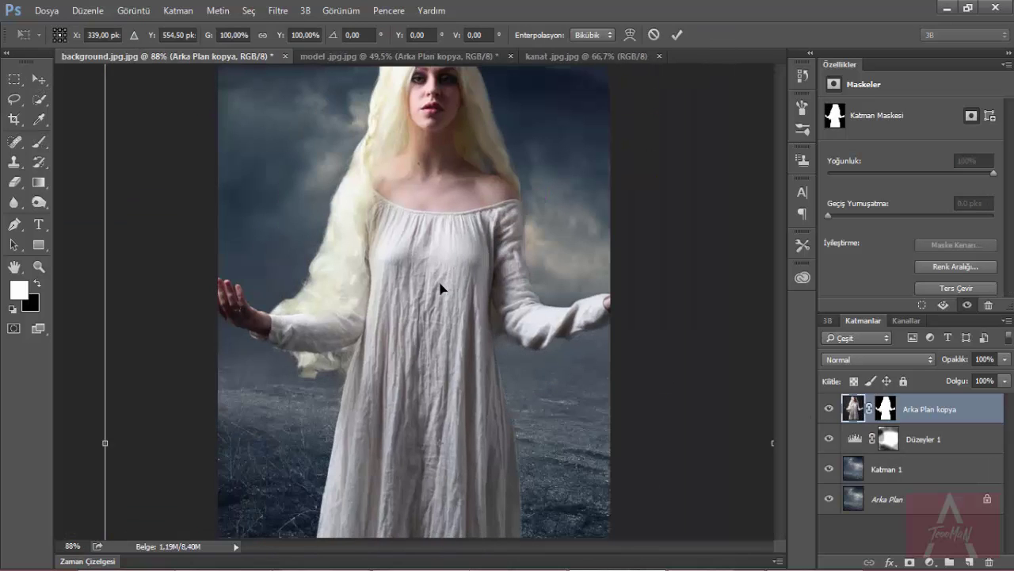
scroll(441, 289, down, 3)
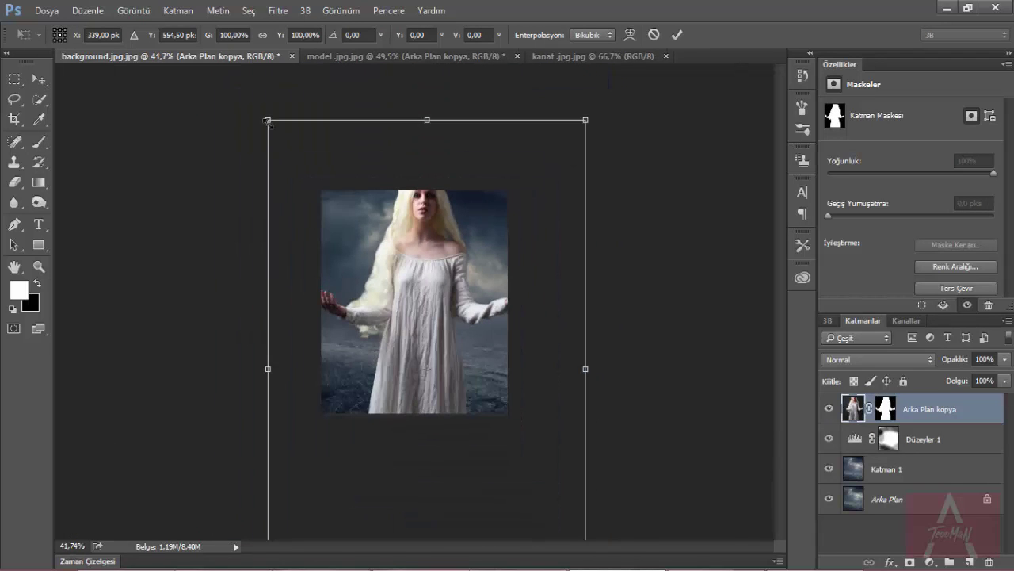
drag(268, 120, 446, 397)
drag(507, 467, 400, 270)
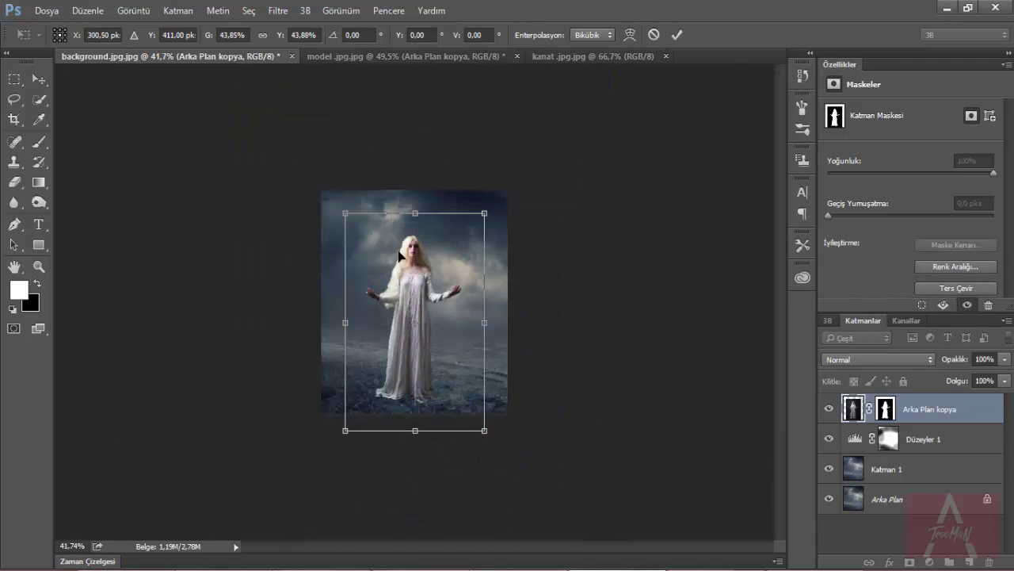
scroll(420, 297, up, 3)
mouse_move(551, 124)
mouse_down()
mouse_move(570, 114)
mouse_move(555, 132)
mouse_up()
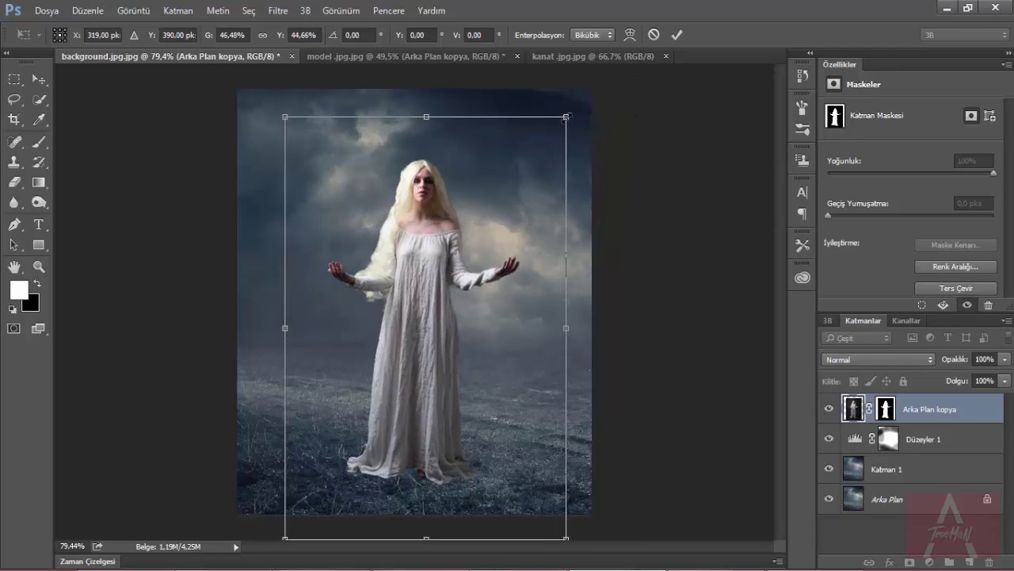
drag(523, 230, 528, 224)
key(Return)
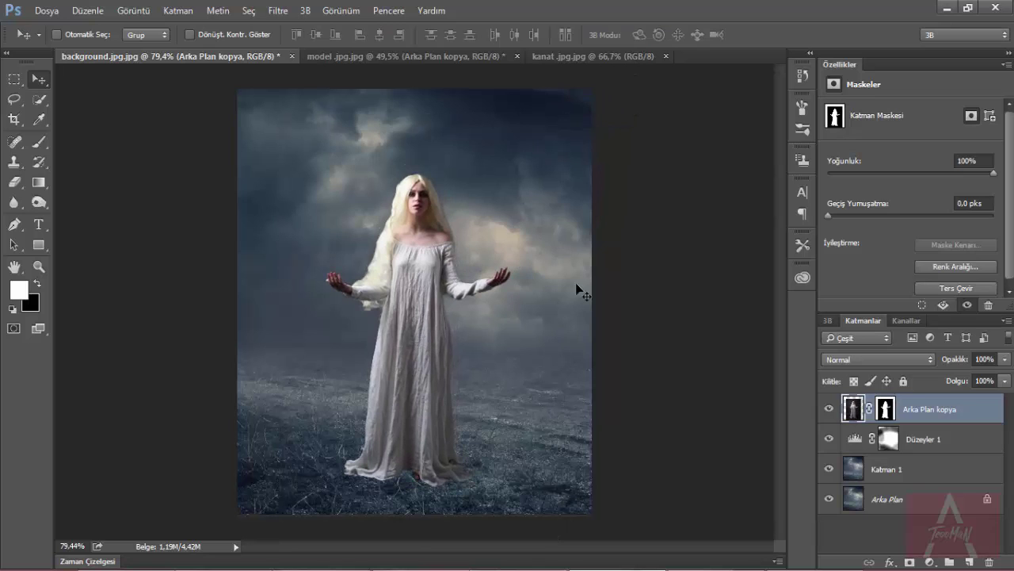
Convert the Düzeyler 1 layer to a smart object, rasterize it, and hide the model layer
click(923, 444)
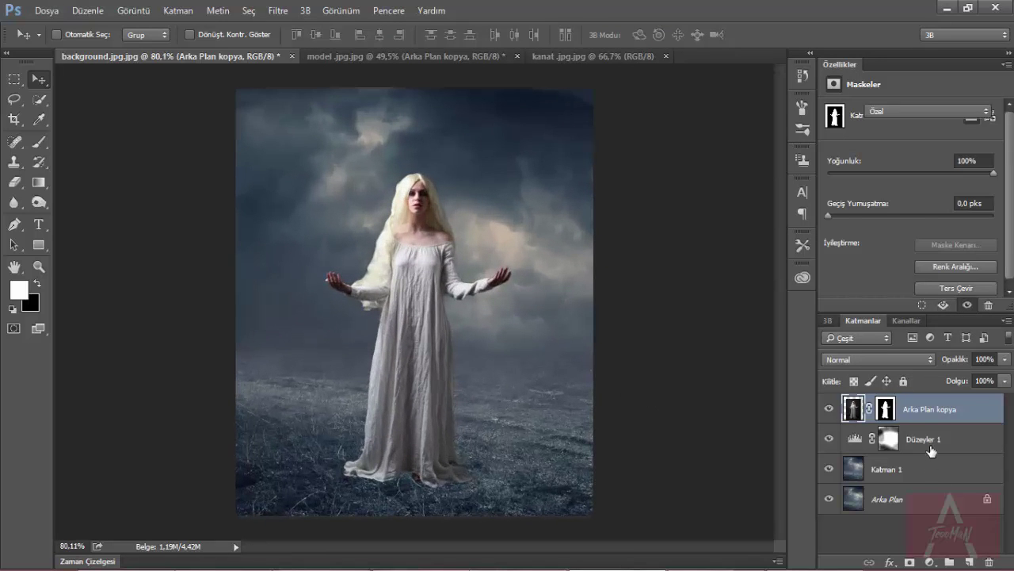
right_click(911, 481)
click(634, 267)
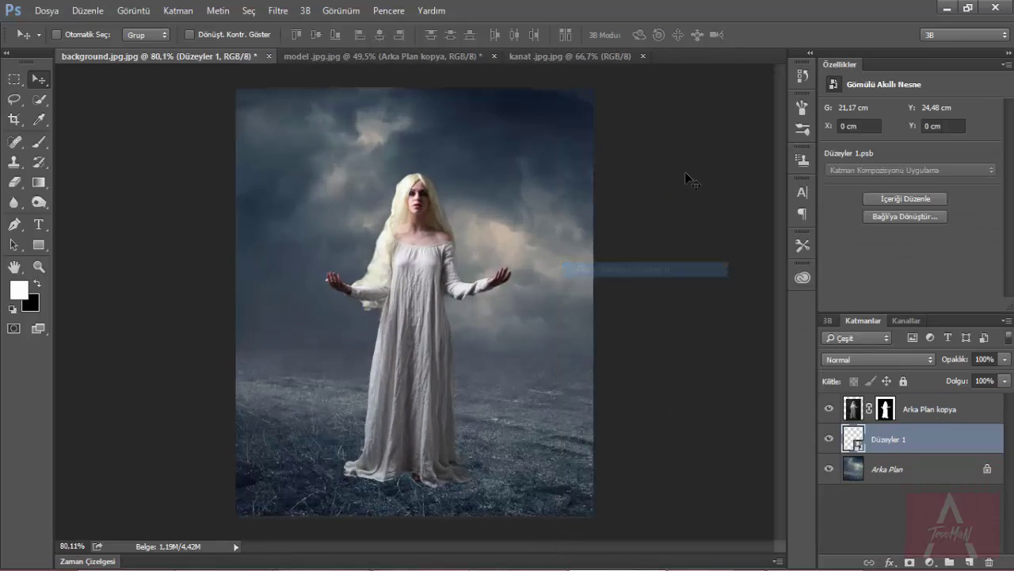
key(b)
click(740, 411)
click(470, 423)
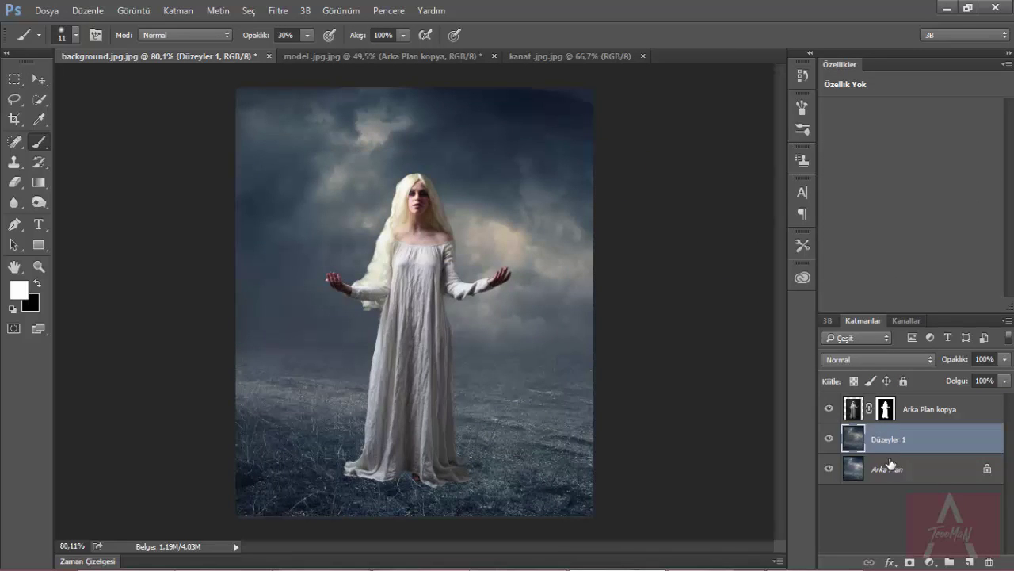
click(829, 409)
Lasso the lower foreground grass and copy it onto its own layer, Katman 1
key(l)
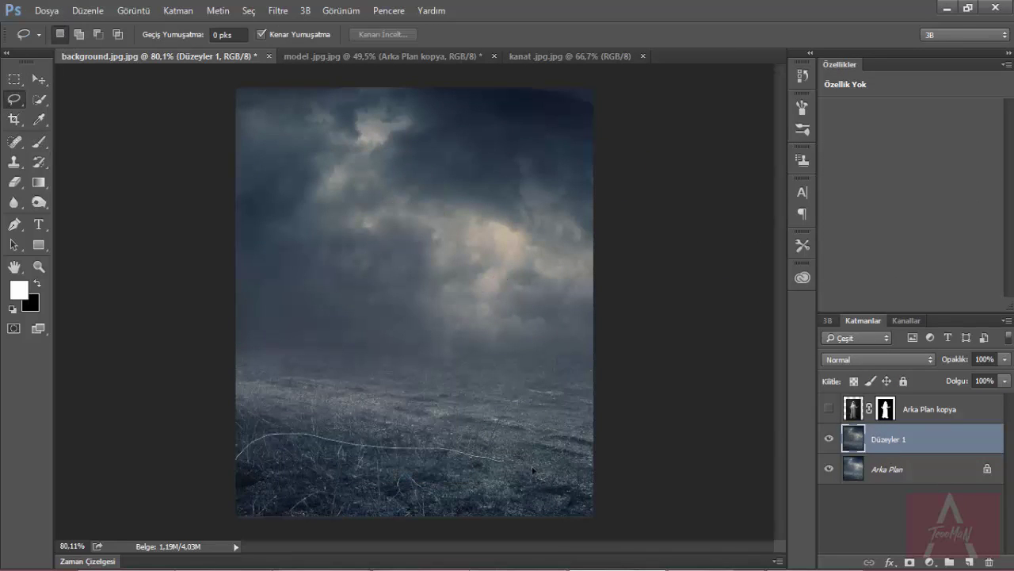
click(617, 497)
mouse_move(532, 471)
mouse_down()
mouse_move(570, 483)
mouse_move(638, 535)
mouse_up()
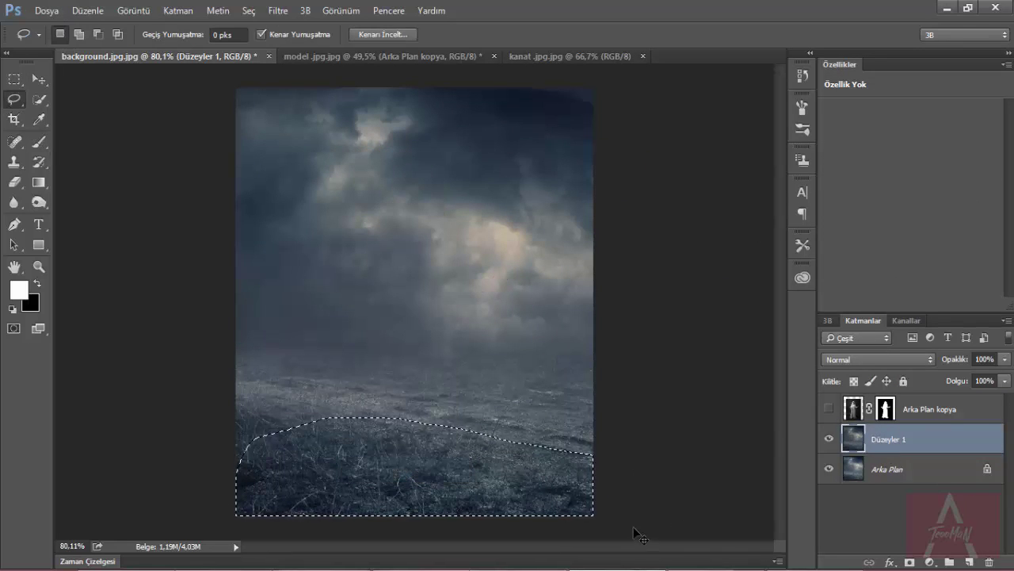
key(ctrl+j)
Warp the copied grass into a curved rise, commit it, and show the model again
key(ctrl+t)
right_click(532, 445)
click(587, 309)
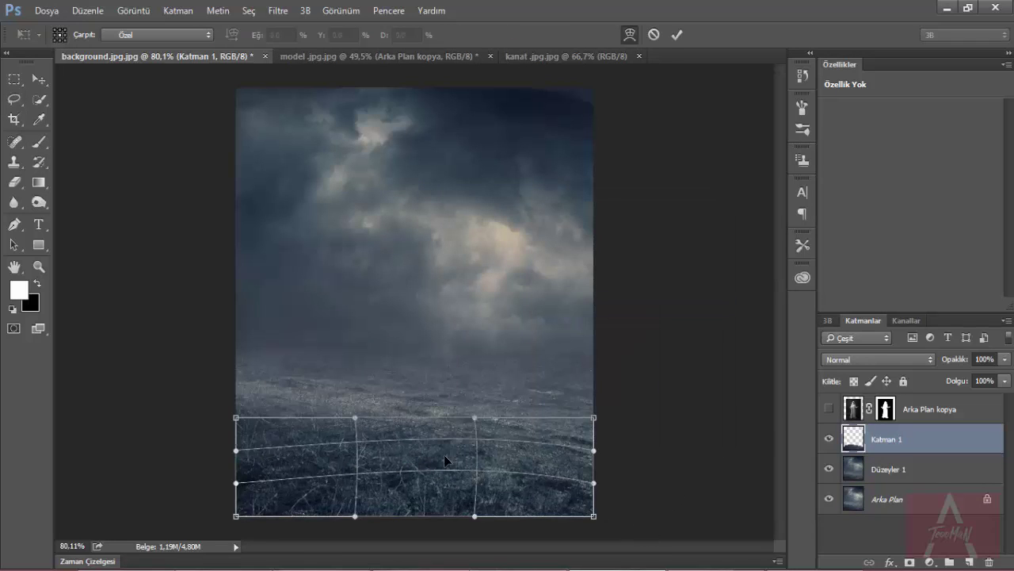
mouse_move(444, 454)
mouse_down()
mouse_move(342, 467)
mouse_move(508, 482)
mouse_move(531, 474)
mouse_move(301, 465)
mouse_move(479, 428)
mouse_up()
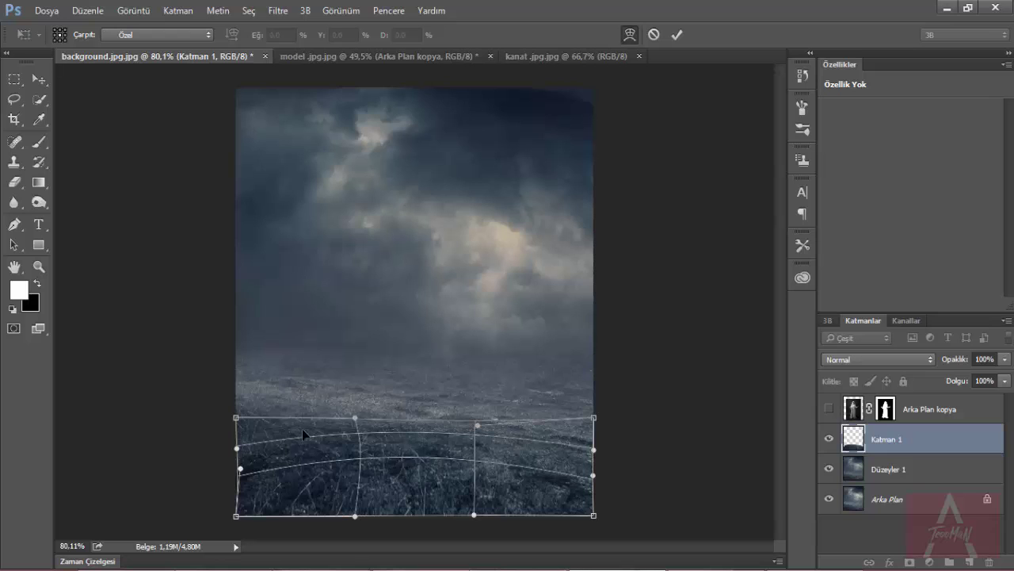
drag(302, 428, 306, 428)
right_click(371, 455)
click(406, 203)
key(Return)
click(827, 408)
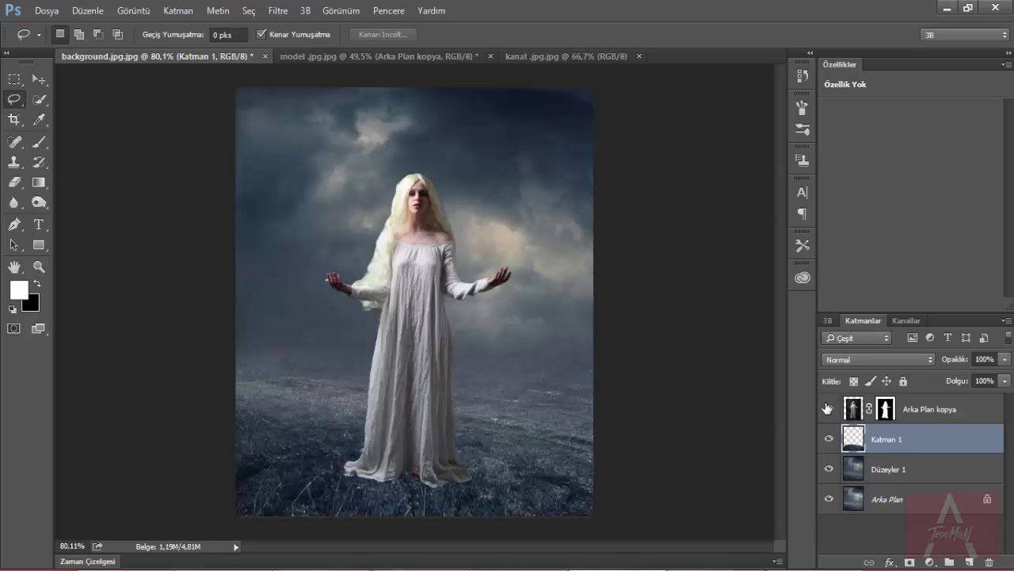
Merge the Katman 1 grass layer with the Düzeyler 1 layer
scroll(727, 388, down, 1)
scroll(728, 388, up, 2)
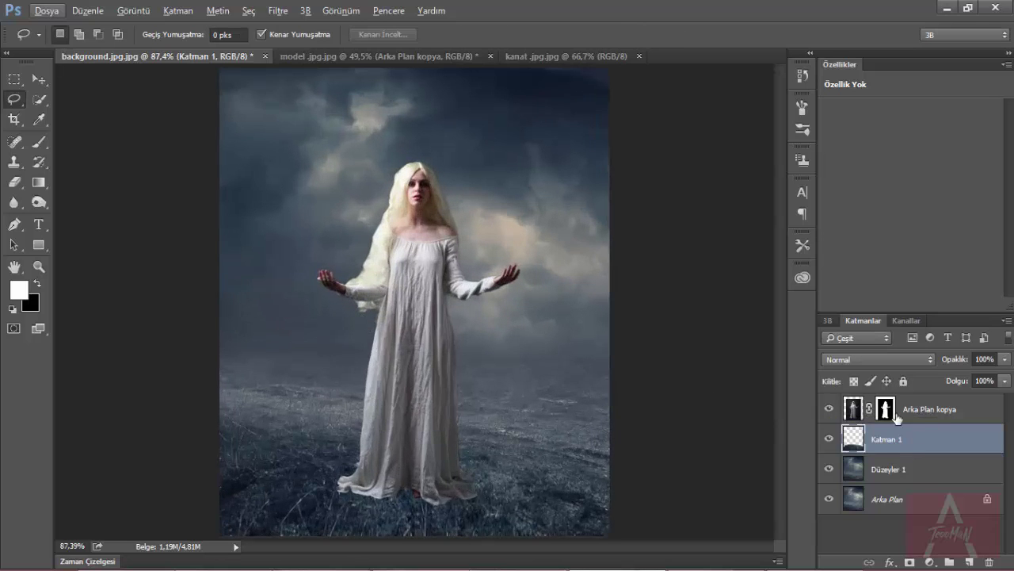
shift+click(908, 470)
right_click(908, 471)
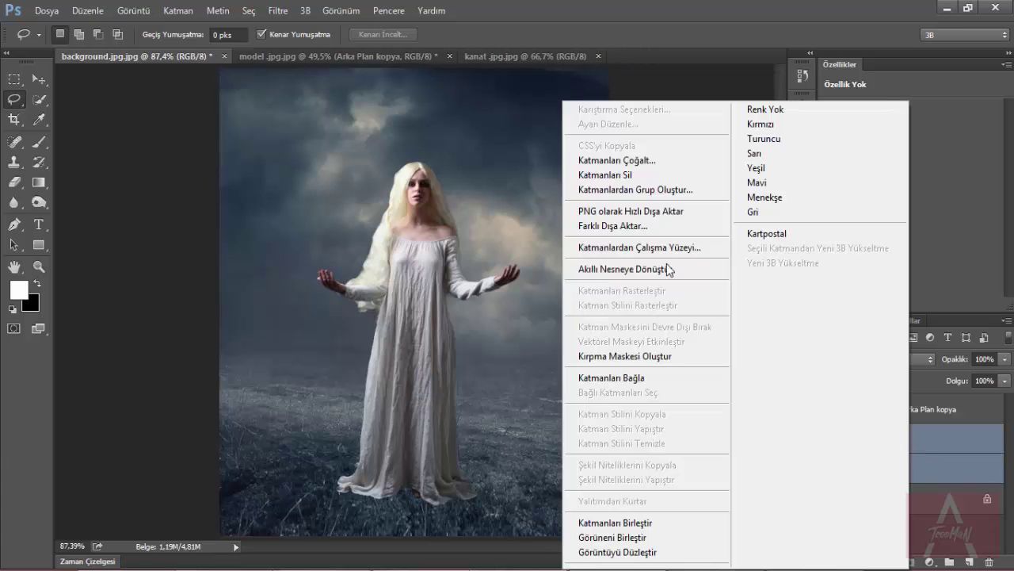
click(634, 523)
Add a Levels adjustment clipped to the model with output white lowered to 192
click(930, 562)
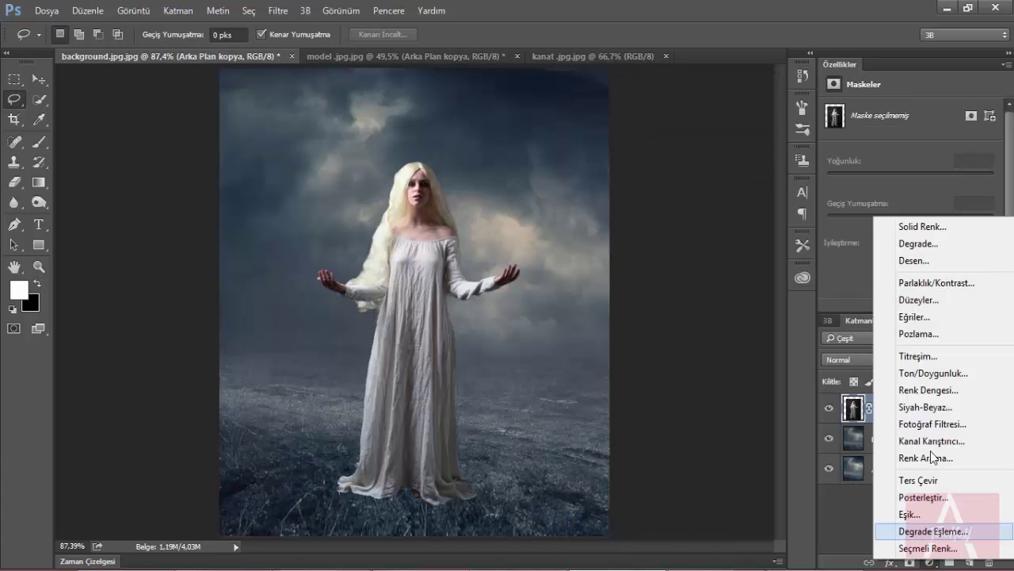
click(933, 300)
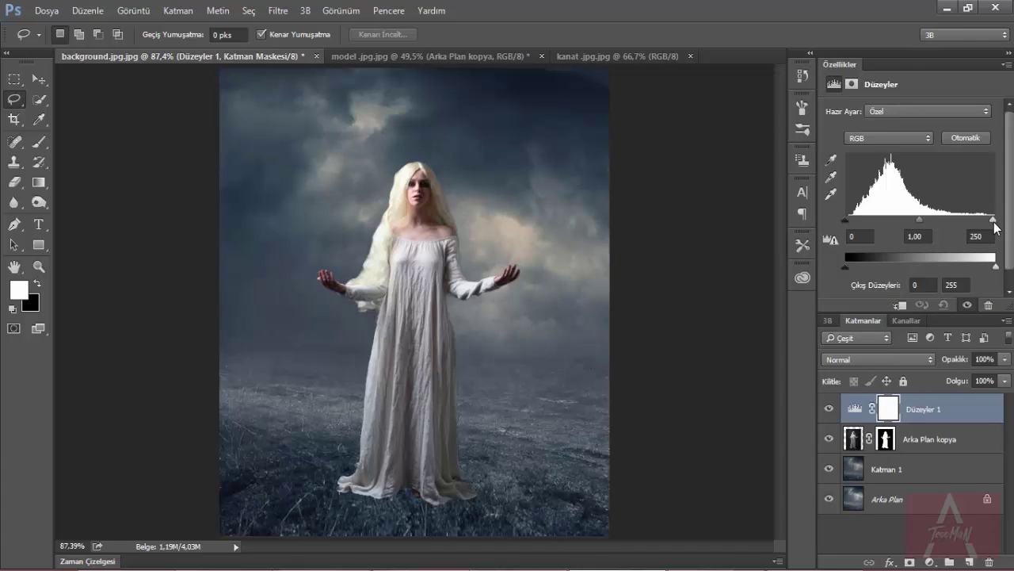
alt+click(853, 424)
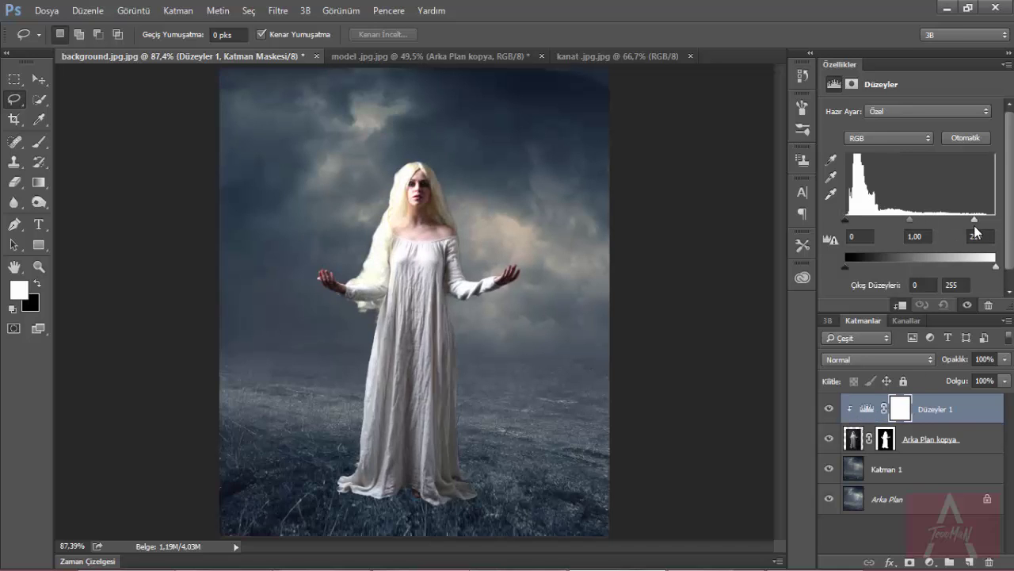
drag(996, 267, 959, 267)
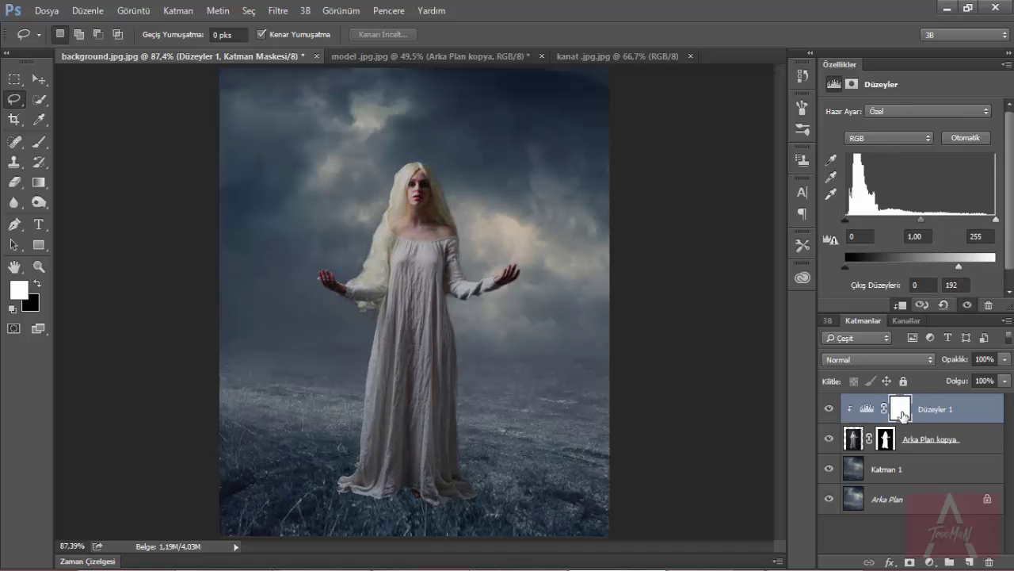
Paint the Levels mask with black to hide the darkening on part of the model
click(902, 409)
scroll(408, 252, up, 1)
scroll(408, 252, down, 2)
scroll(408, 252, up, 2)
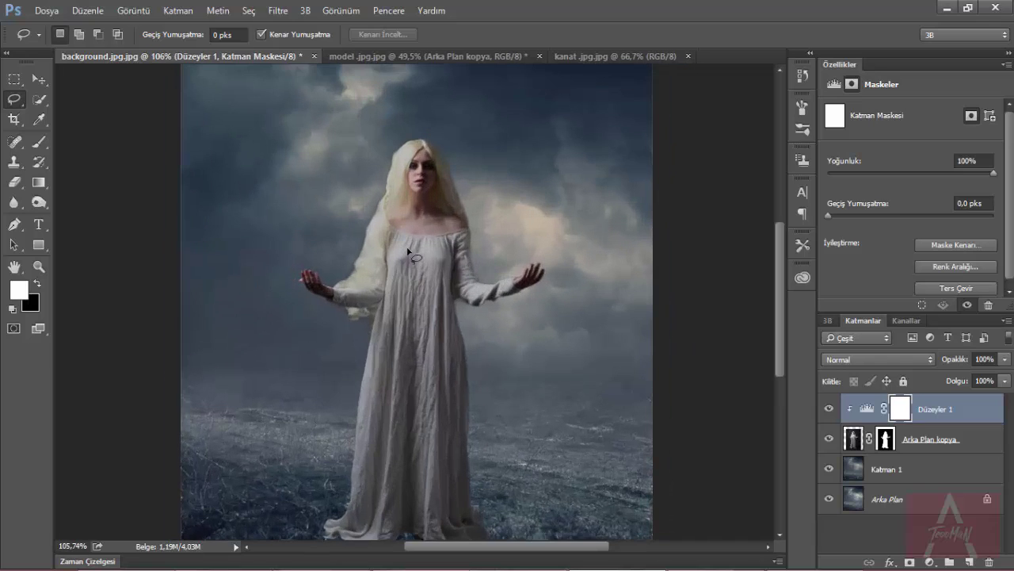
key(b)
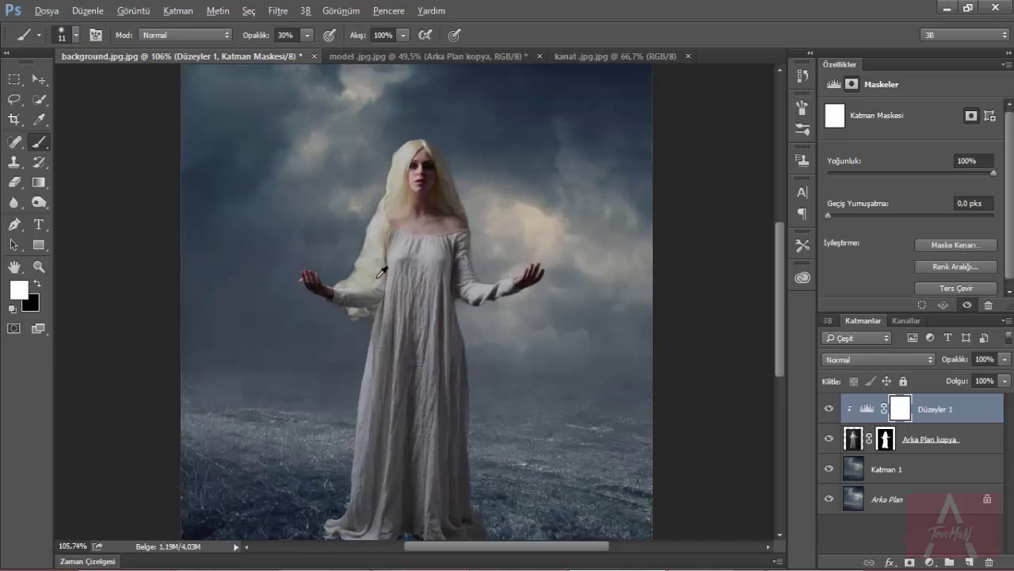
key(x)
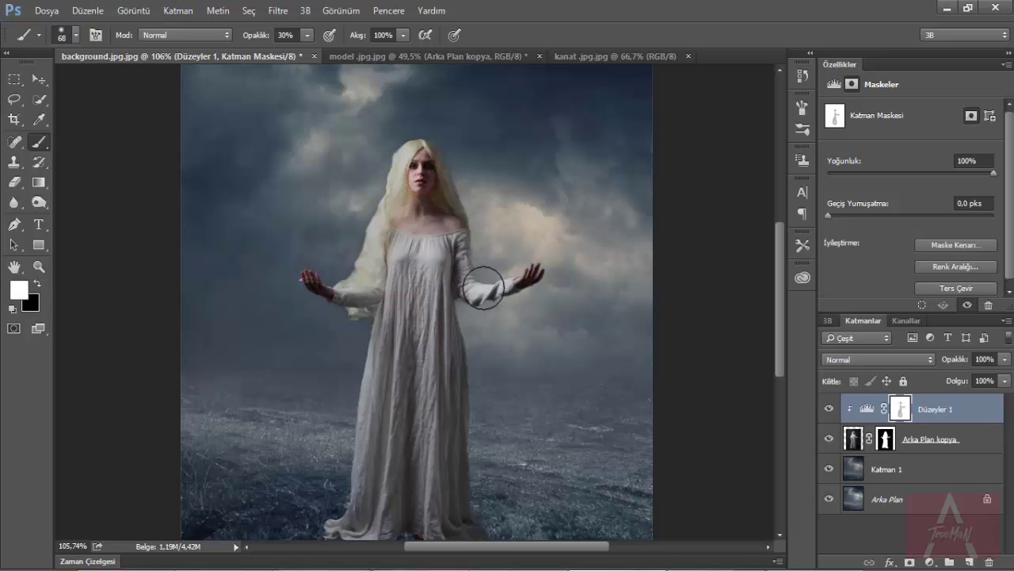
scroll(384, 404, down, 2)
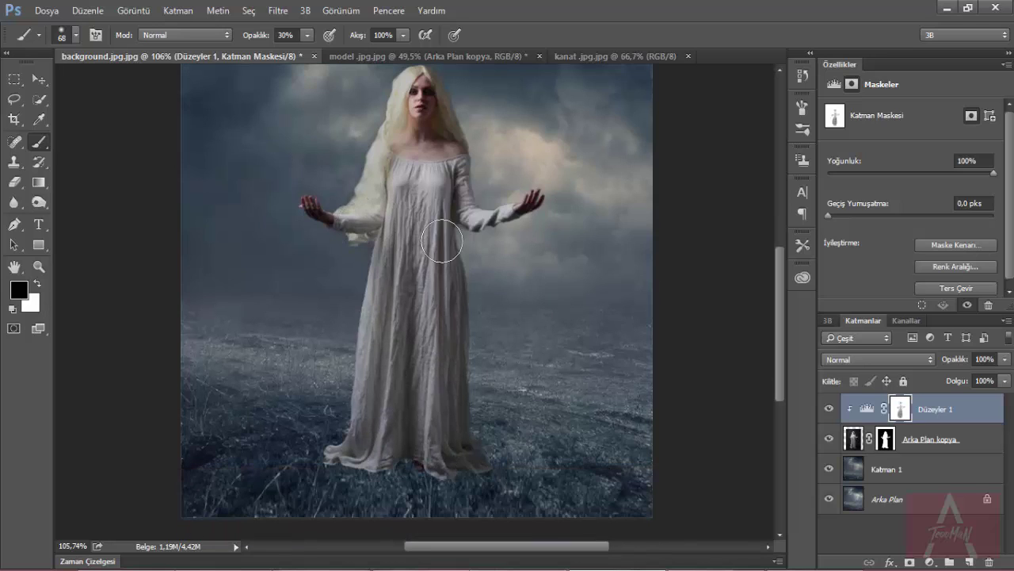
click(931, 443)
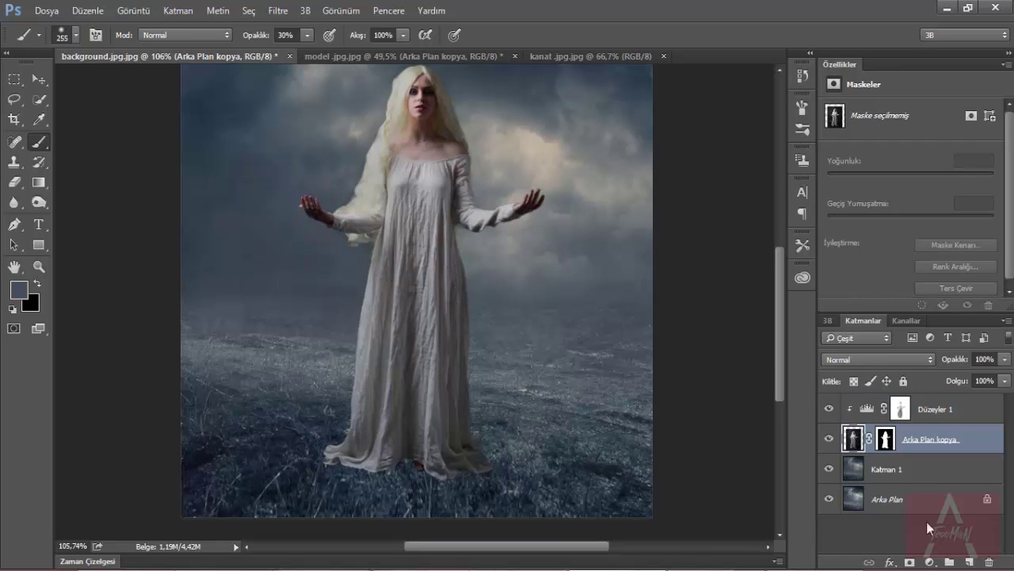
Paint blue-grey on a new clipped layer over the model, set to Color at about 29% opacity
click(968, 561)
alt+click(840, 453)
key(0)
mouse_move(303, 215)
mouse_down()
mouse_move(430, 182)
mouse_move(444, 397)
mouse_up()
click(879, 359)
click(888, 338)
drag(1005, 359, 962, 381)
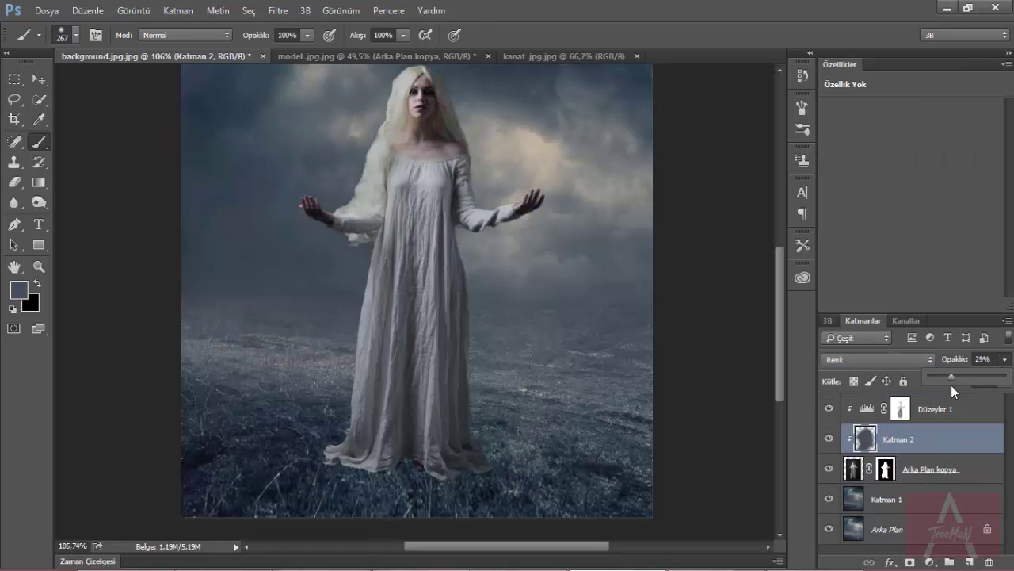
Add a clipped Levels adjustment to the model with midtones 0.96 and lifted blacks
scroll(385, 397, down, 3)
scroll(385, 397, up, 4)
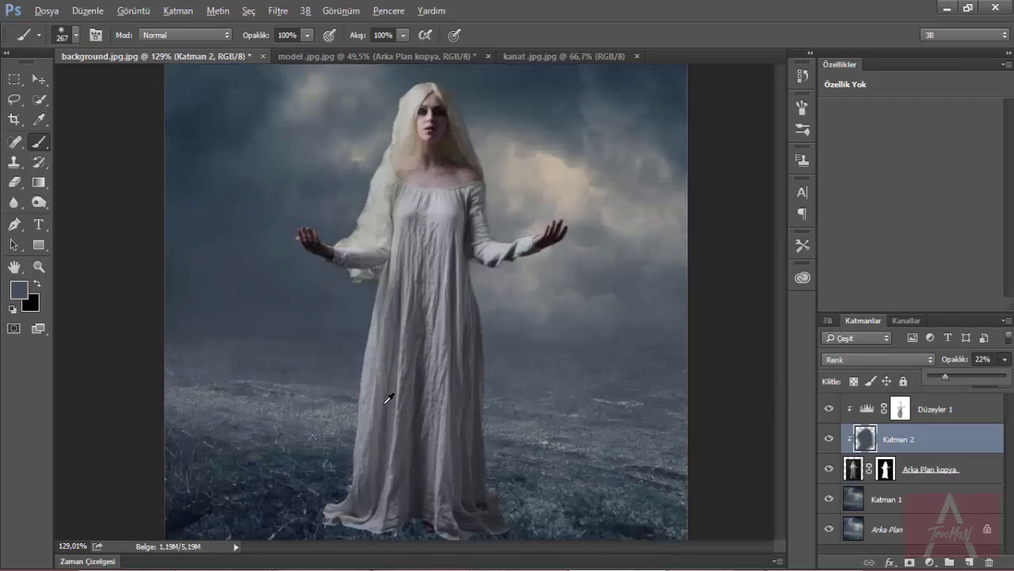
scroll(385, 396, down, 3)
click(930, 468)
click(930, 562)
click(924, 300)
key(ctrl+0)
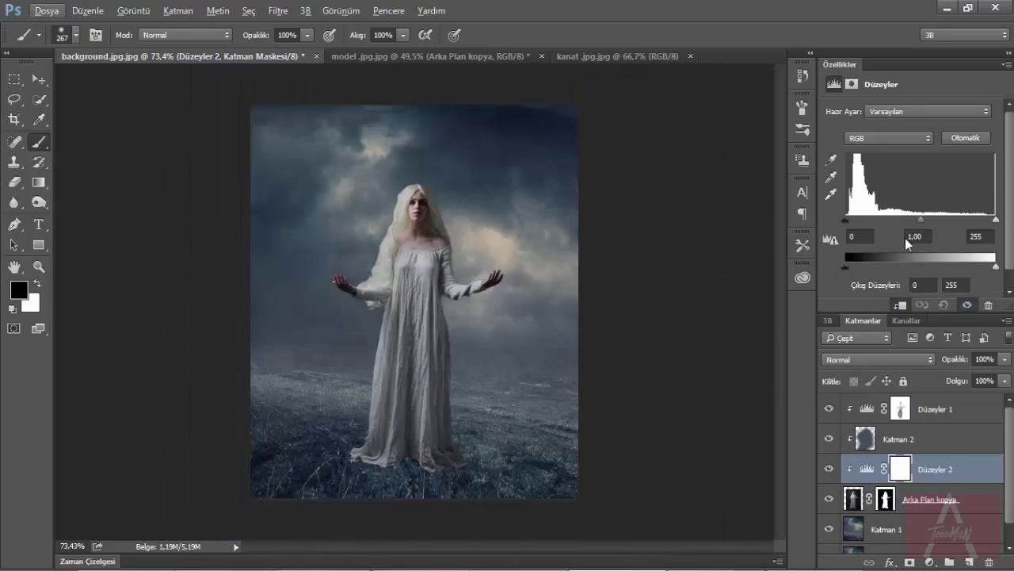
drag(905, 220, 925, 221)
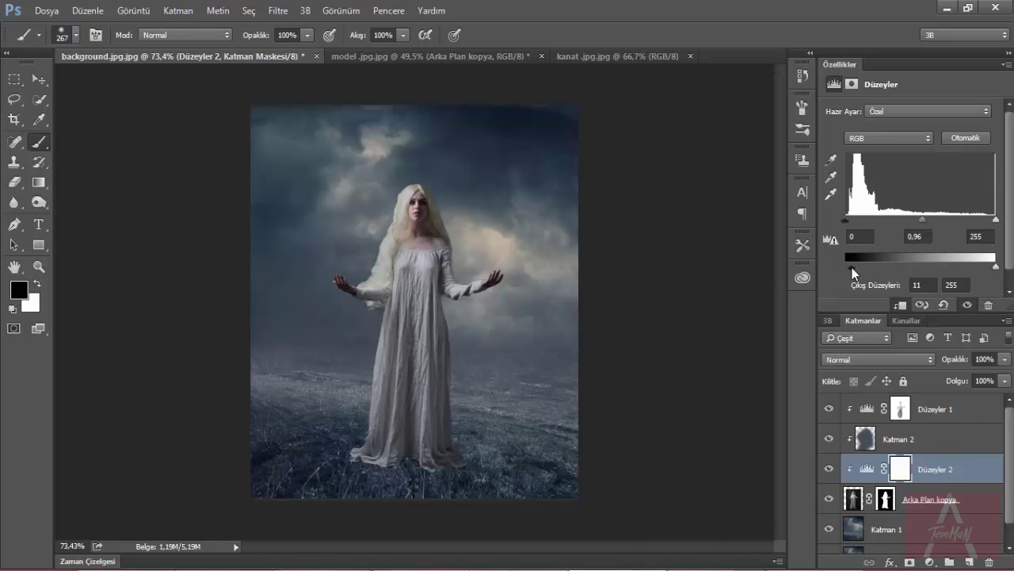
Add a clipped Levels adjustment to the grass: midtones 0.87, output 13–237, lower input white
click(903, 530)
click(930, 561)
click(912, 315)
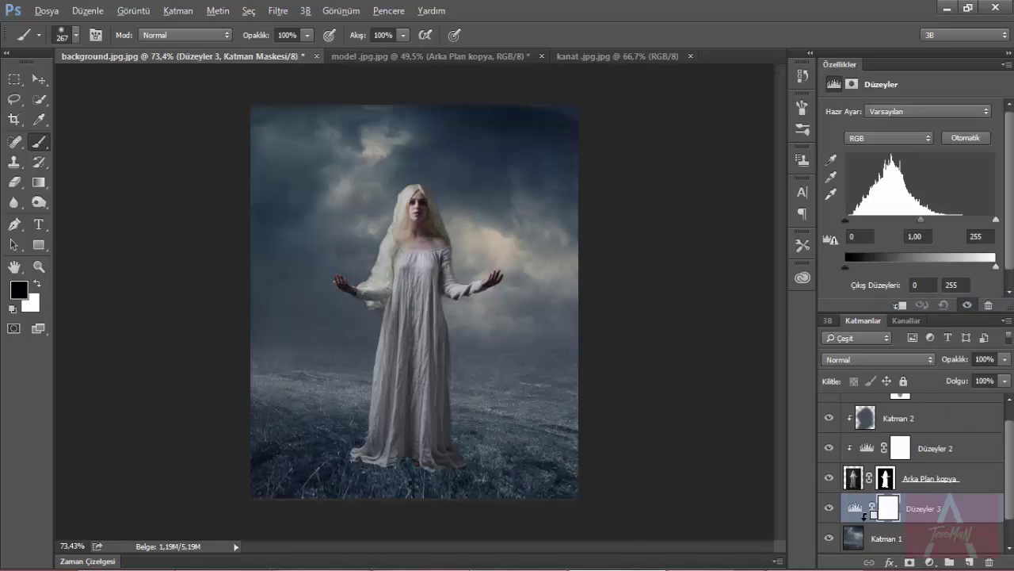
click(855, 515)
key(ctrl+alt+g)
drag(844, 270, 855, 270)
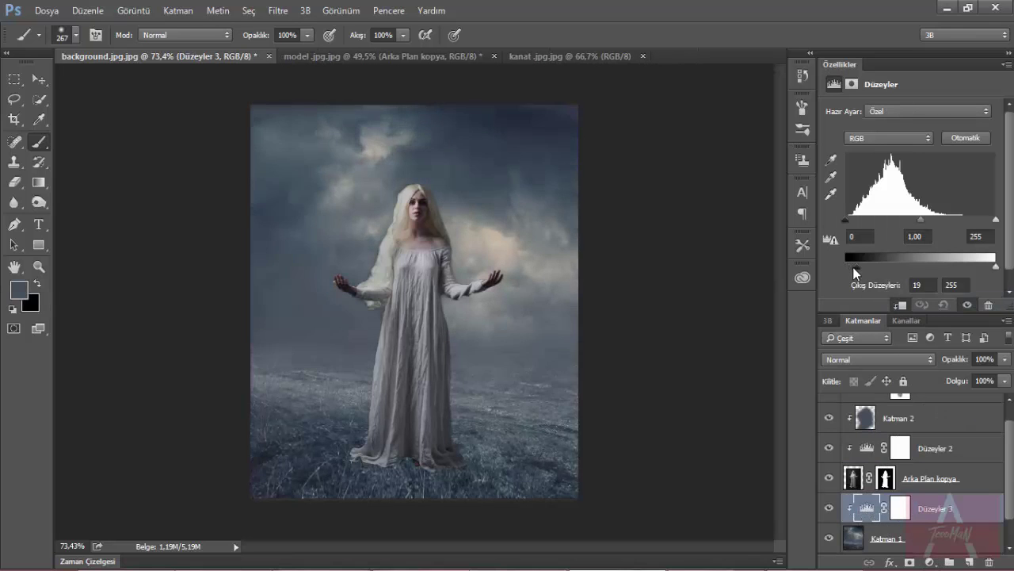
drag(921, 221, 928, 220)
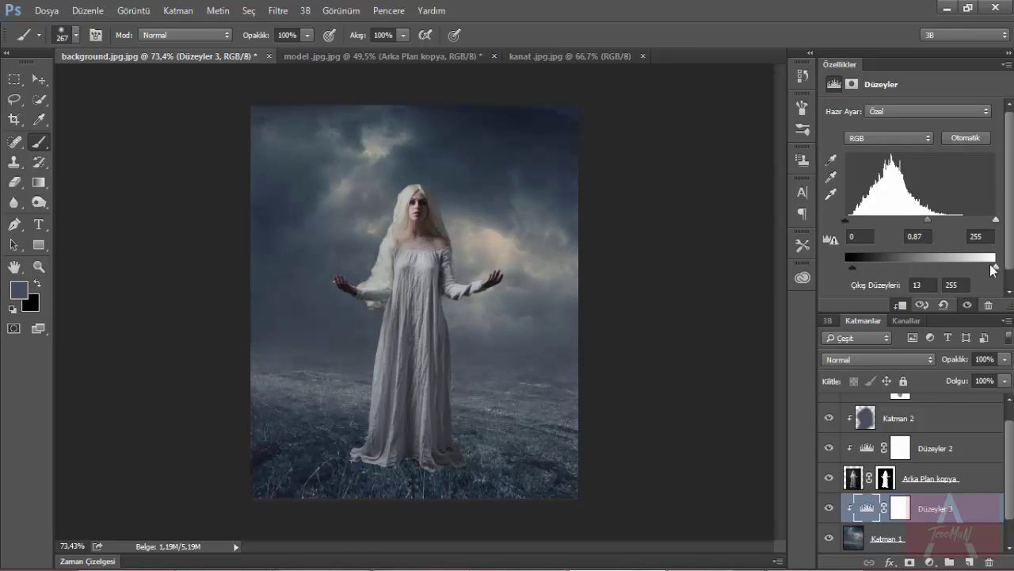
mouse_move(996, 267)
mouse_down()
mouse_move(970, 266)
mouse_move(985, 267)
mouse_up()
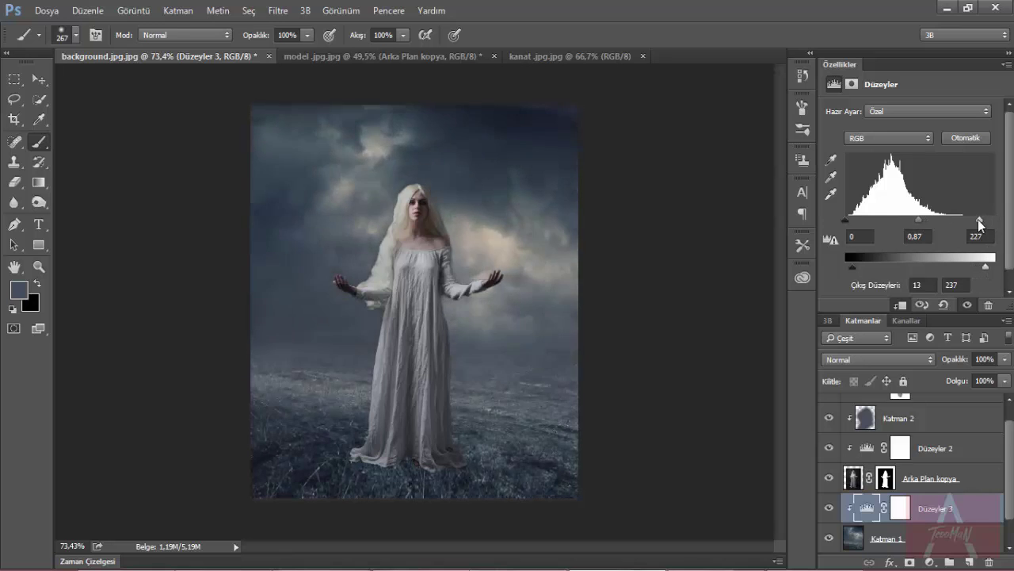
drag(995, 220, 969, 220)
Paint the grass Levels mask black around the image edges
click(900, 507)
key(d)
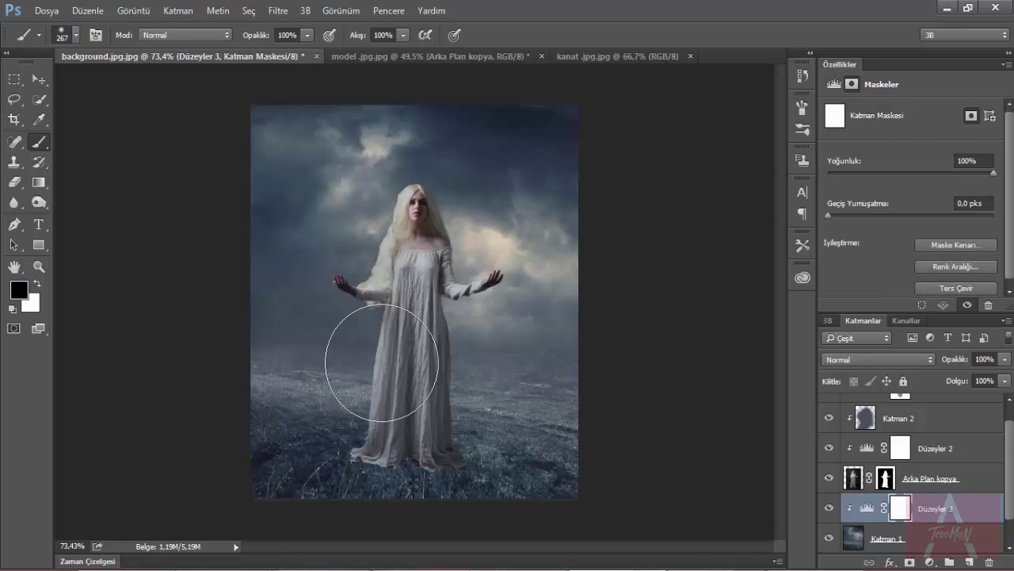
mouse_move(362, 373)
mouse_down()
mouse_move(317, 464)
mouse_move(480, 109)
mouse_move(588, 492)
mouse_up()
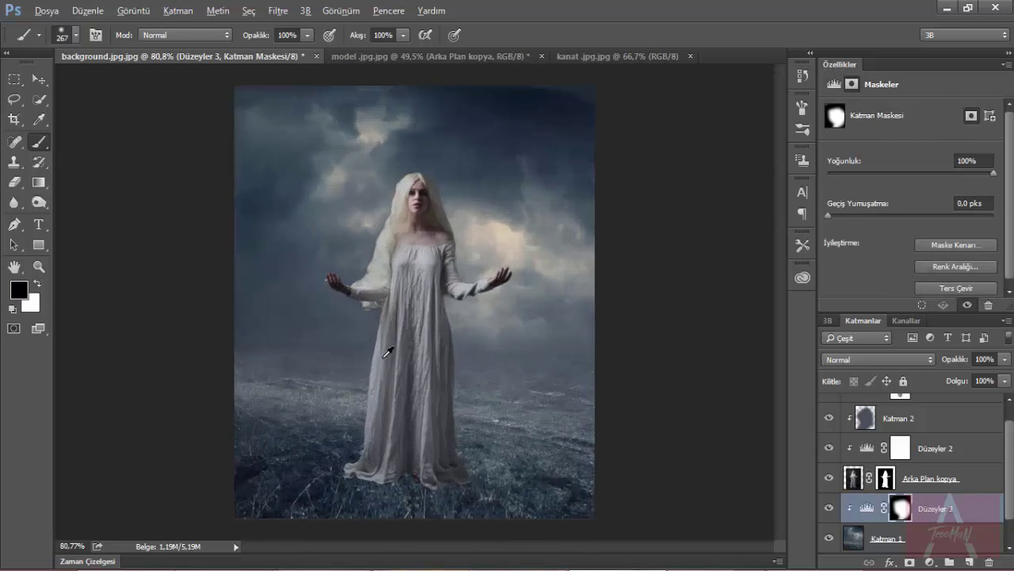
scroll(912, 476, up, 2)
click(935, 408)
key(ctrl+plus)
Add a Brightness/Contrast layer at contrast 20, invert its mask, and paint white over the face
click(935, 499)
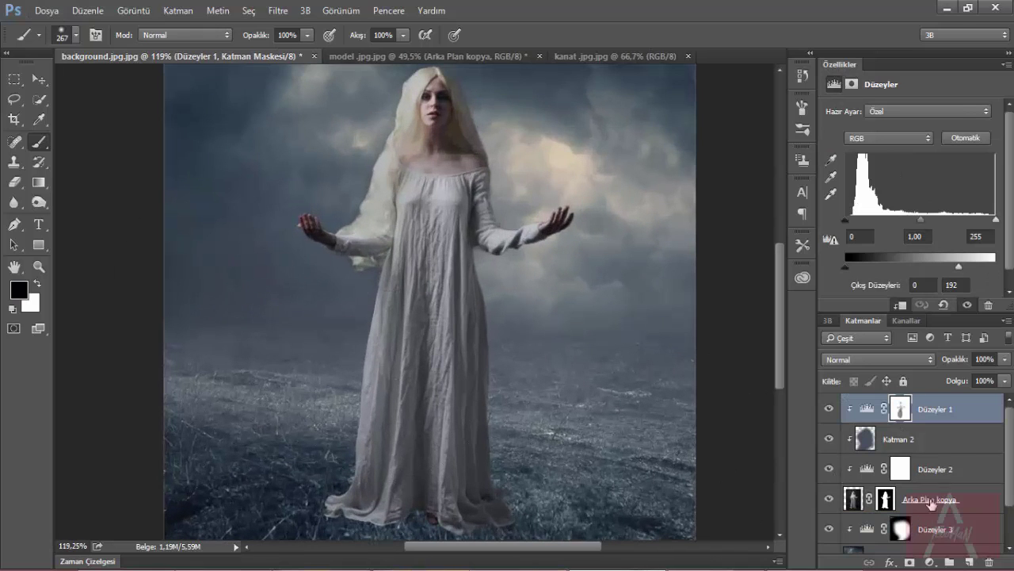
click(931, 562)
click(940, 284)
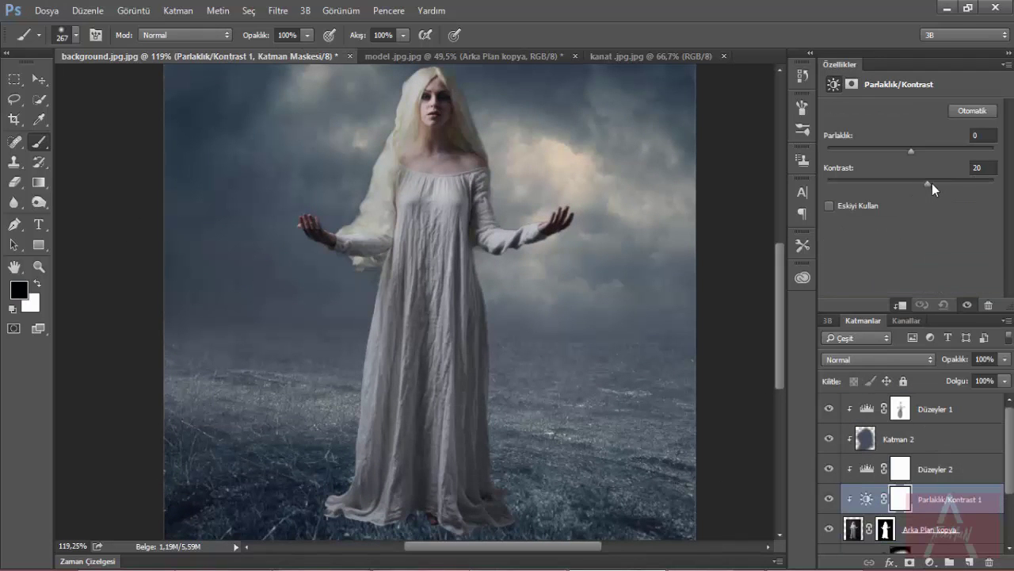
key(ctrl+i)
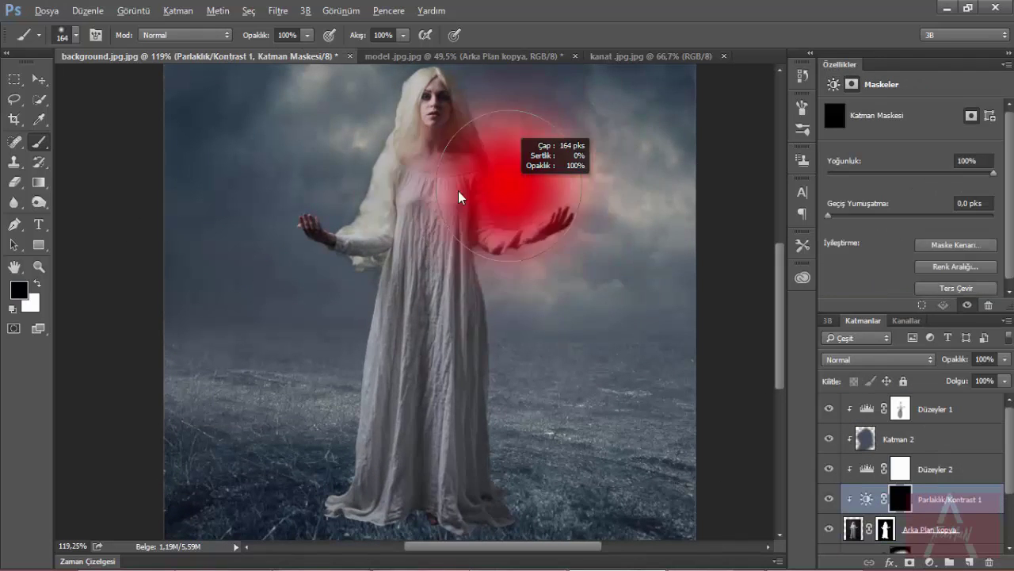
key(x)
drag(437, 97, 446, 107)
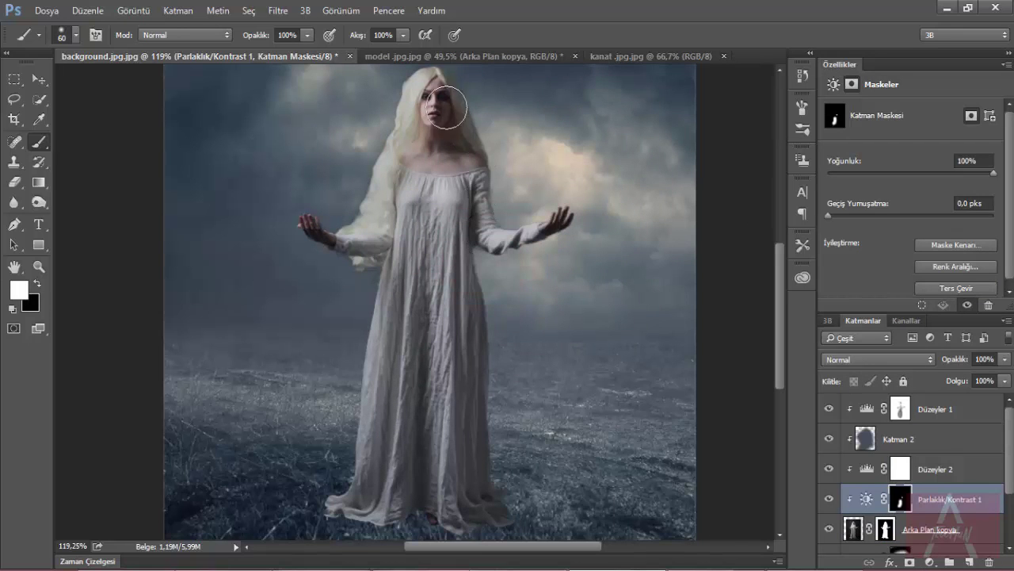
scroll(311, 232, down, 2)
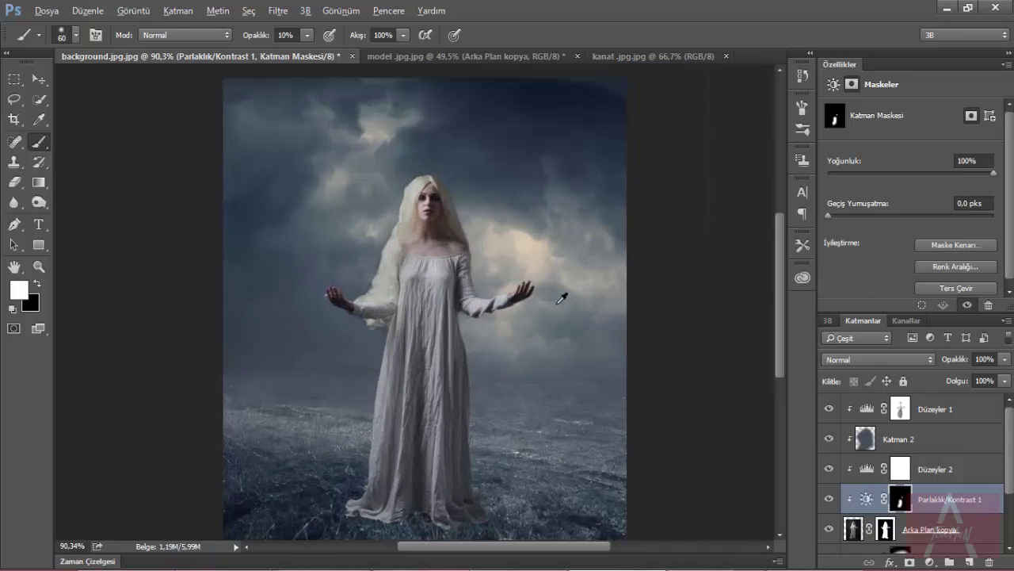
key(alt+bracketright)
key(alt+bracketright)
key(alt+bracketright)
Add a new layer clipped to the model and paint cream rim light with a small soft brush
click(969, 562)
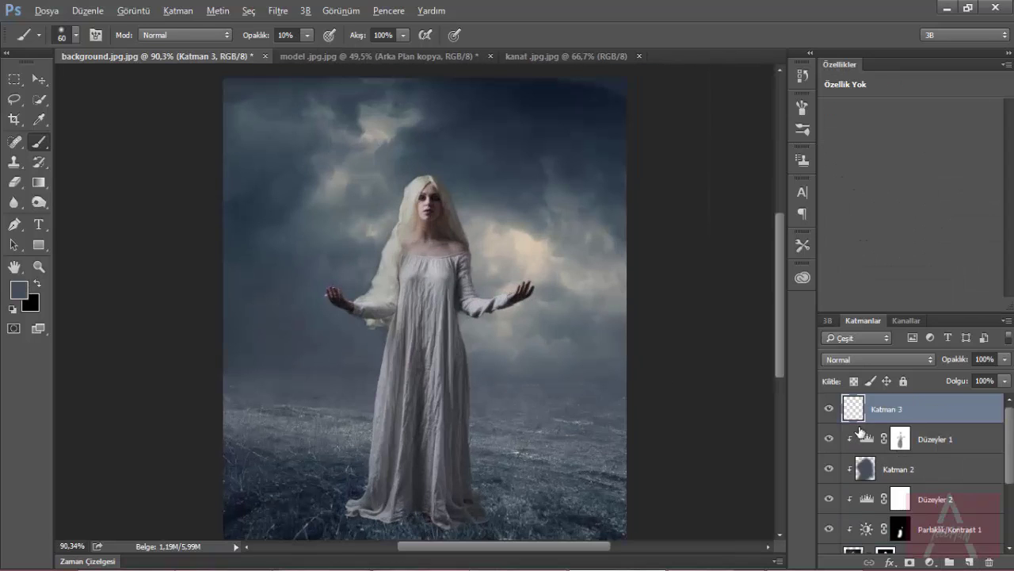
alt+click(309, 214)
scroll(462, 233, up, 5)
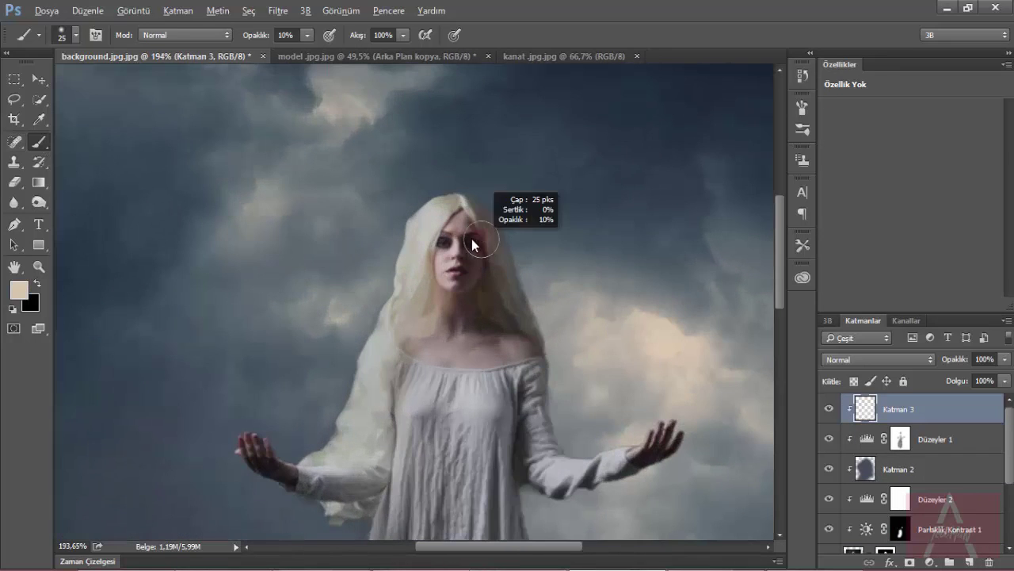
drag(480, 214, 468, 192)
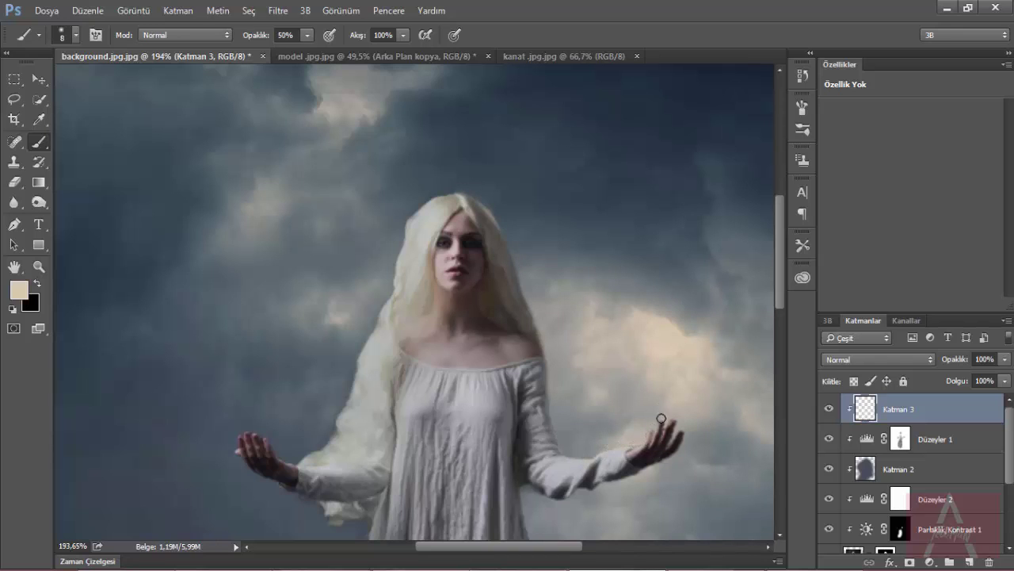
click(15, 181)
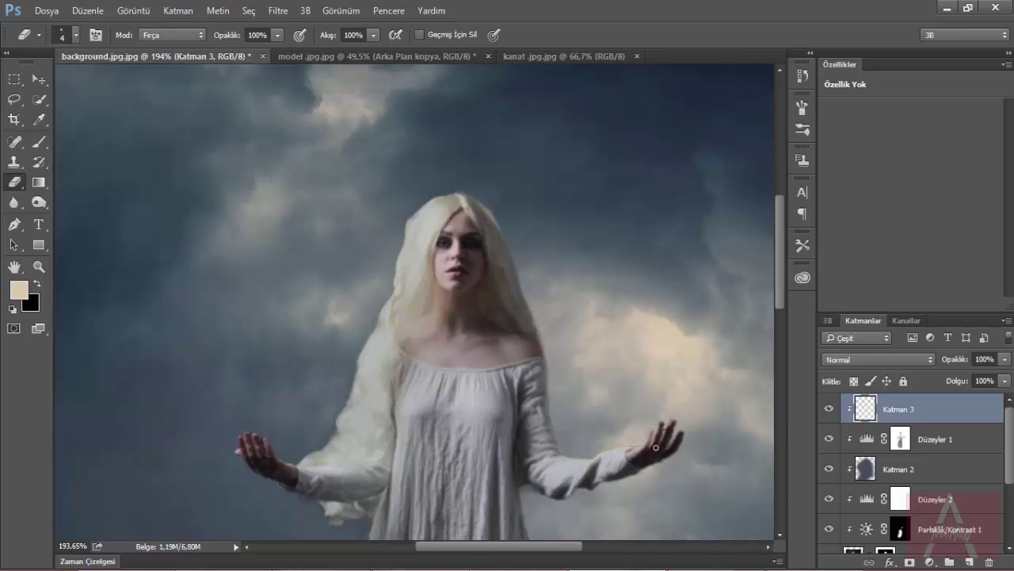
click(38, 141)
Continue painting cream rim light along the hair and dress edges at full opacity
scroll(475, 277, down, 3)
scroll(520, 215, down, 3)
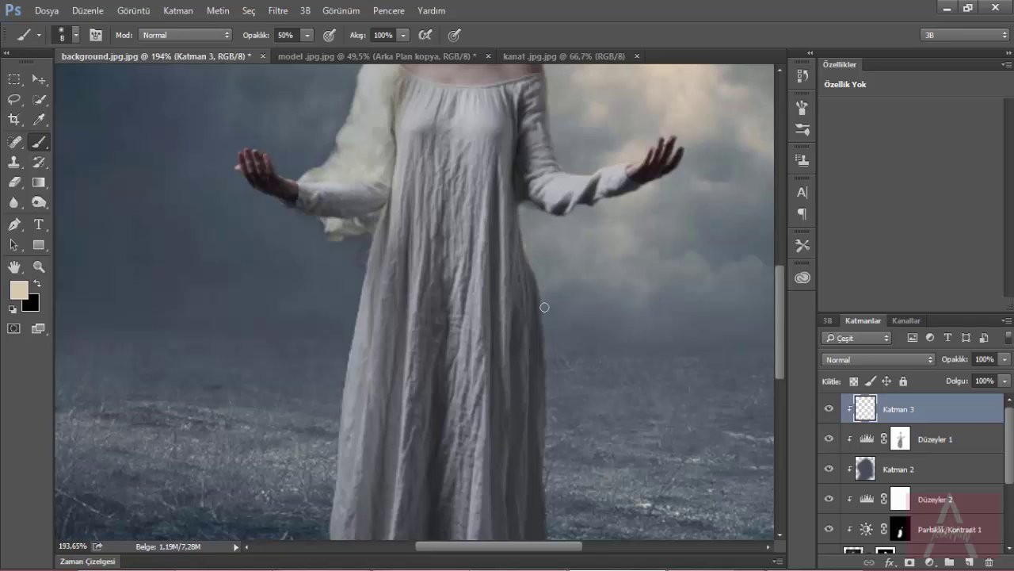
scroll(552, 507, down, 2)
scroll(550, 373, down, 3)
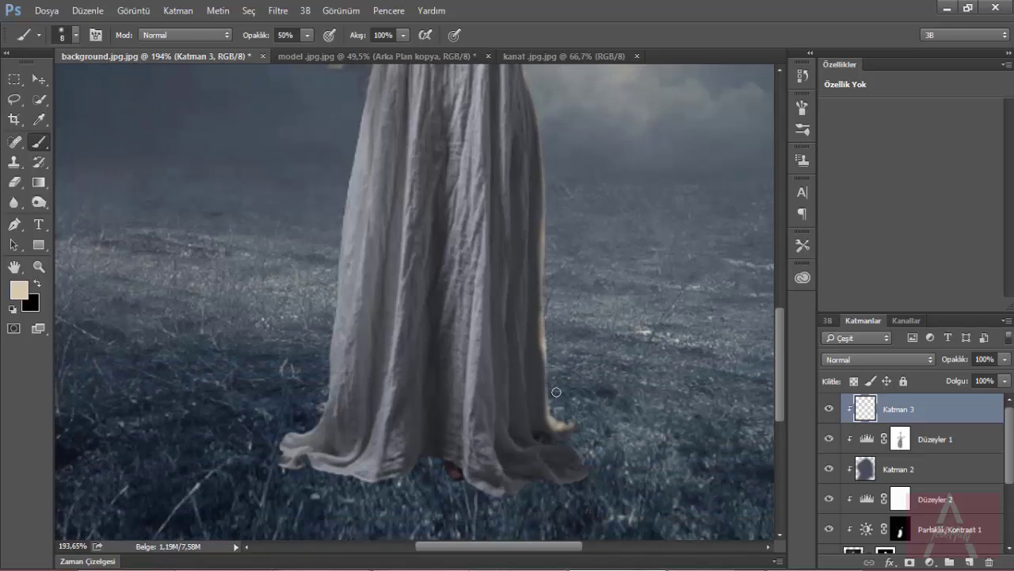
scroll(550, 373, down, 2)
scroll(544, 357, up, 5)
key(0)
scroll(380, 131, up, 4)
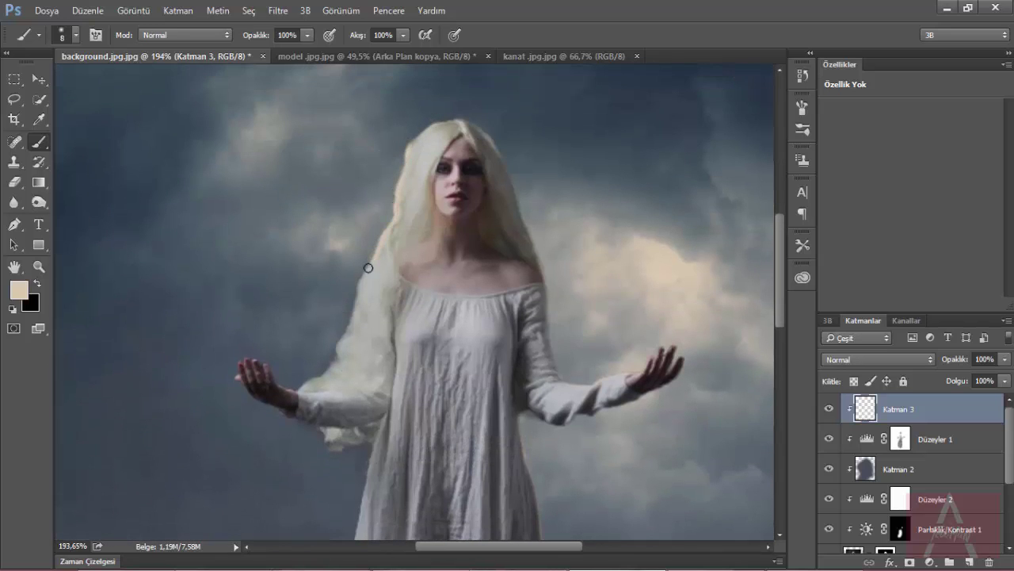
scroll(291, 381, down, 3)
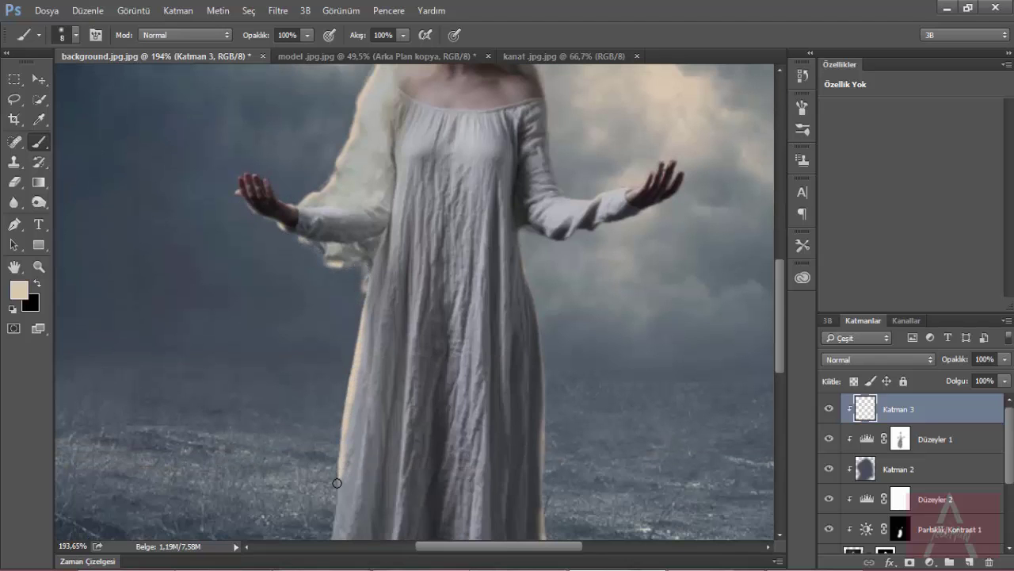
scroll(341, 460, down, 2)
scroll(341, 396, down, 1)
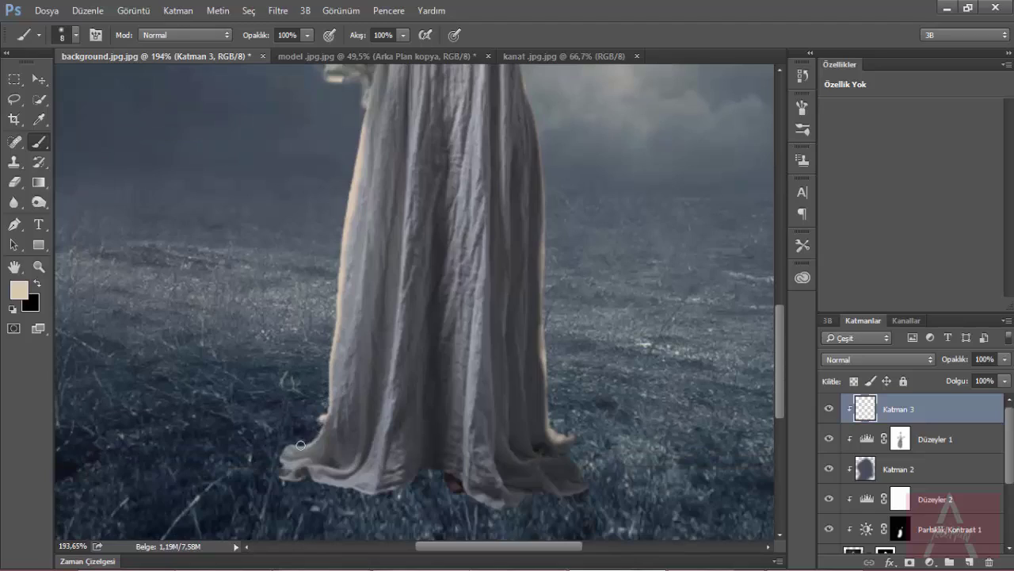
scroll(300, 444, down, 3)
scroll(346, 248, down, 4)
scroll(463, 264, up, 4)
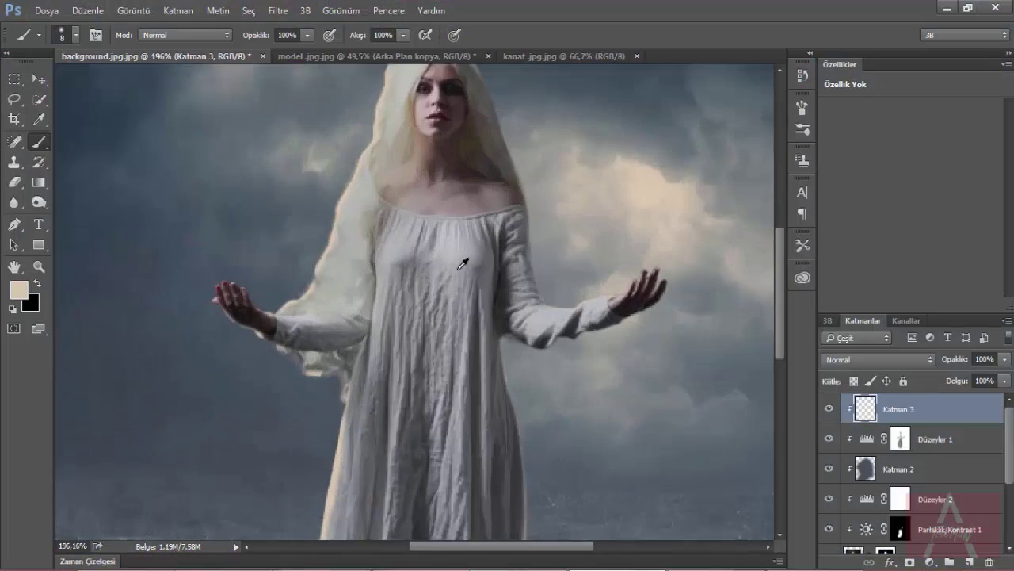
click(278, 11)
Apply a Gaussian Blur of about 5.7 pixels to the rim-light layer
click(579, 233)
drag(507, 102, 872, 101)
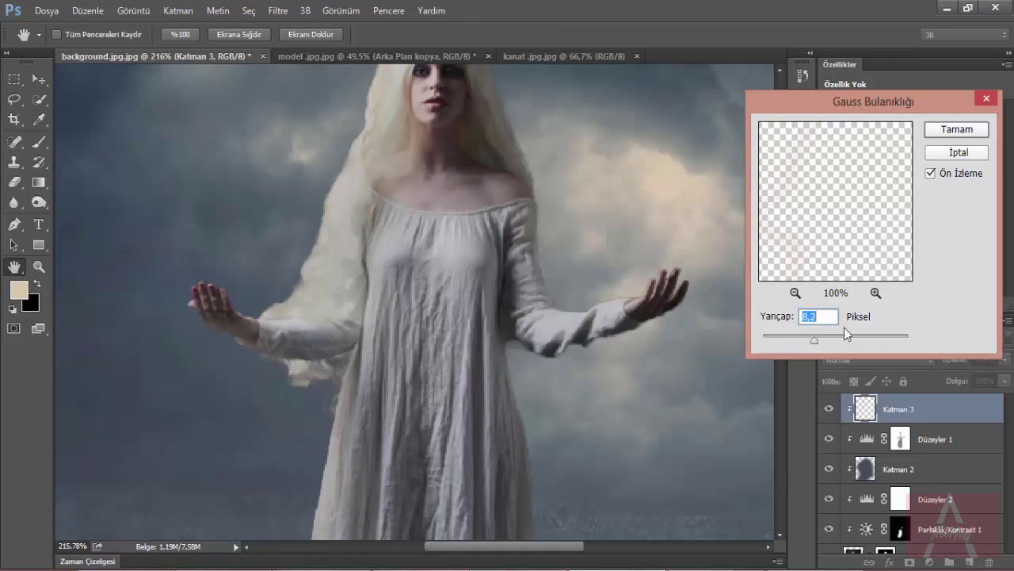
drag(760, 340, 804, 338)
click(931, 174)
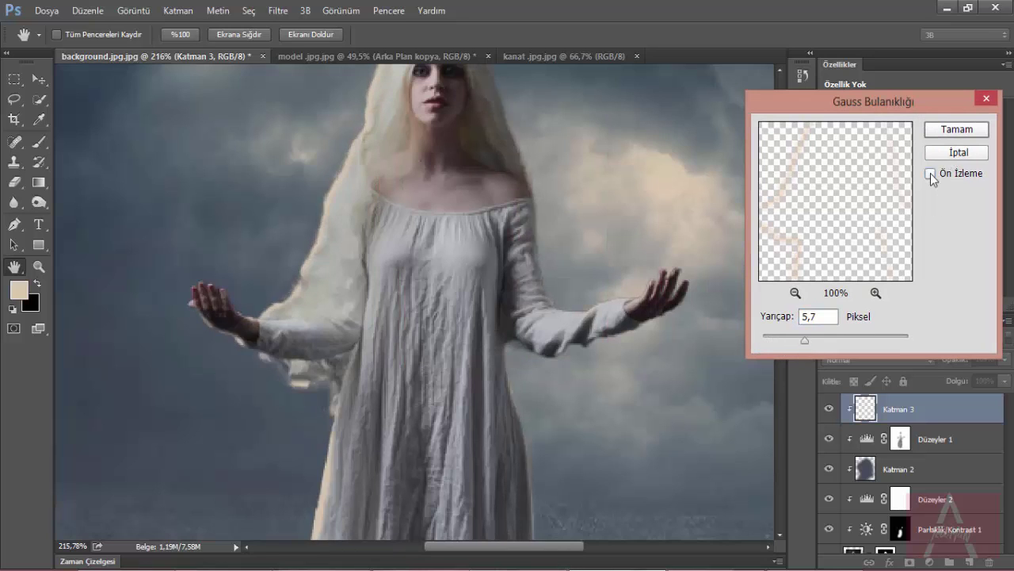
click(931, 173)
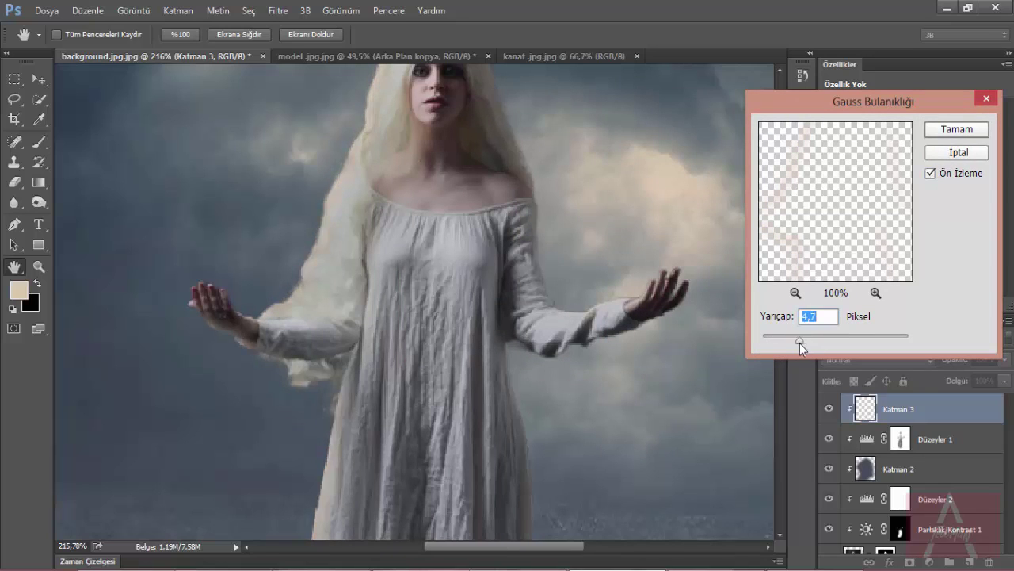
click(947, 131)
Set the rim-light layer to Linear Light blending at 61% opacity
key(b)
scroll(449, 412, down, 5)
scroll(324, 372, up, 3)
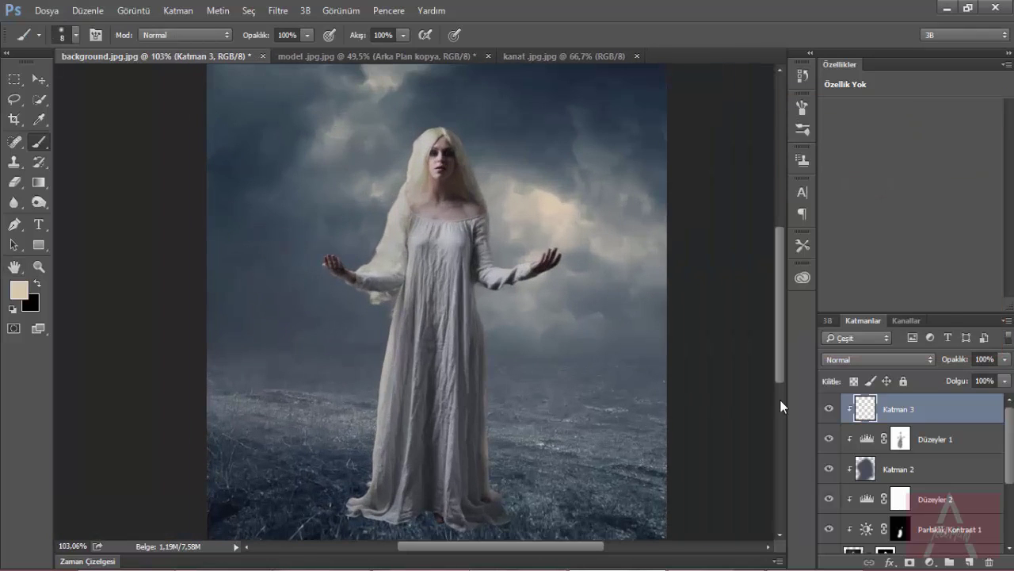
click(878, 359)
click(844, 236)
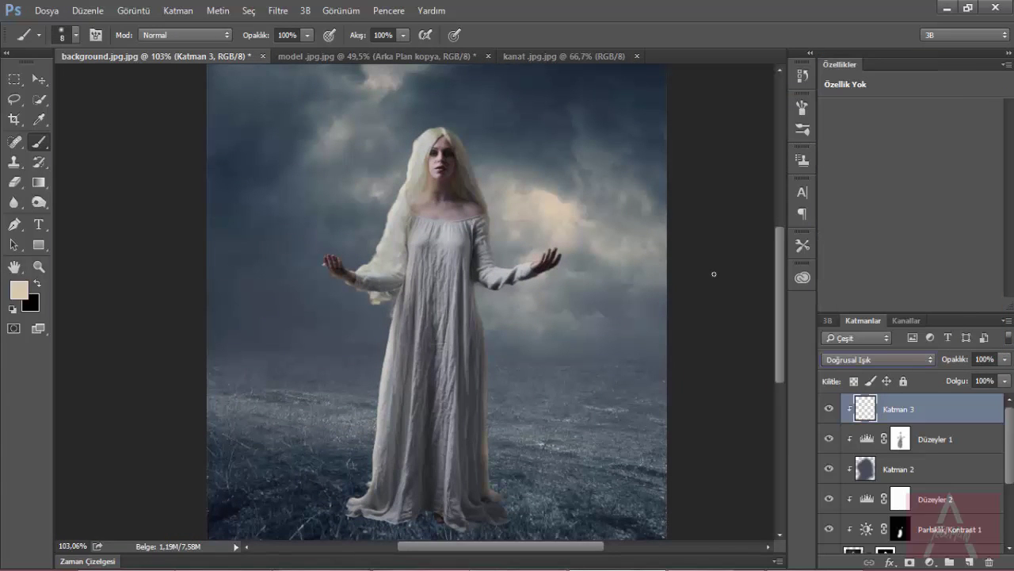
click(1005, 359)
drag(1000, 381, 976, 381)
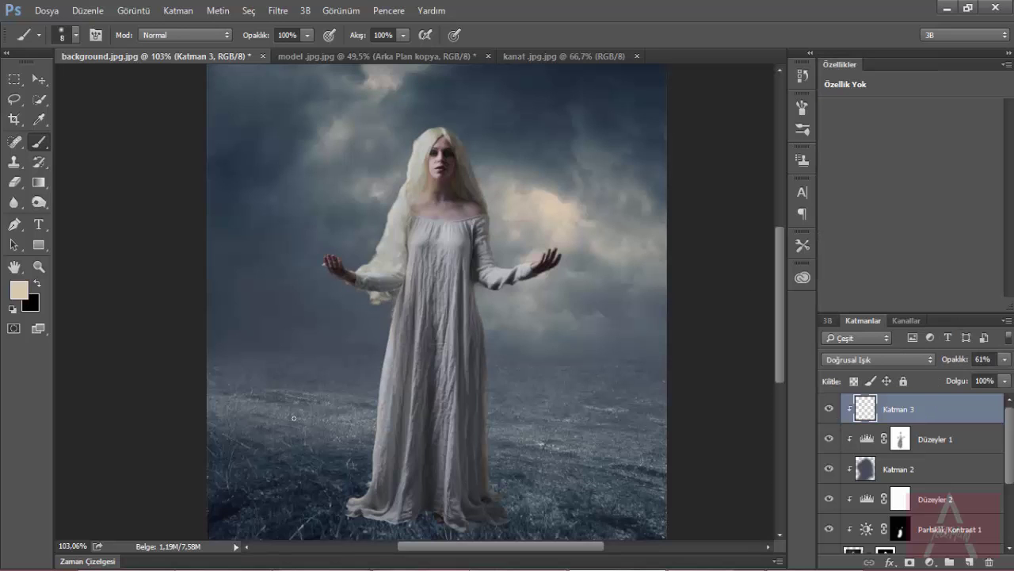
Select the cut-out model layer Arka Plan kopya
scroll(912, 479, down, 4)
scroll(911, 479, up, 4)
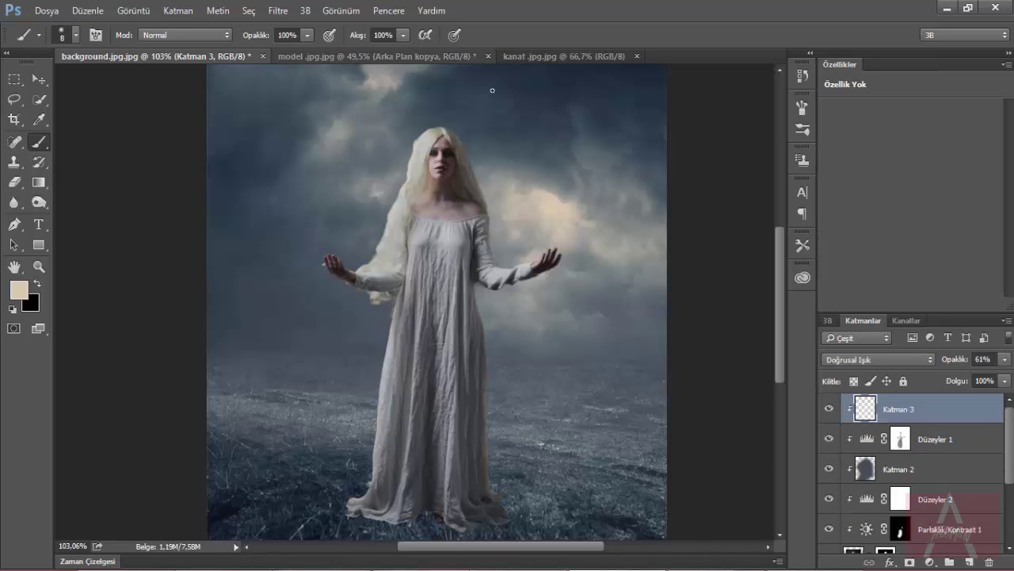
scroll(918, 491, down, 2)
click(917, 495)
Duplicate the model layer and flip and skew the copy beneath her feet
key(ctrl+j)
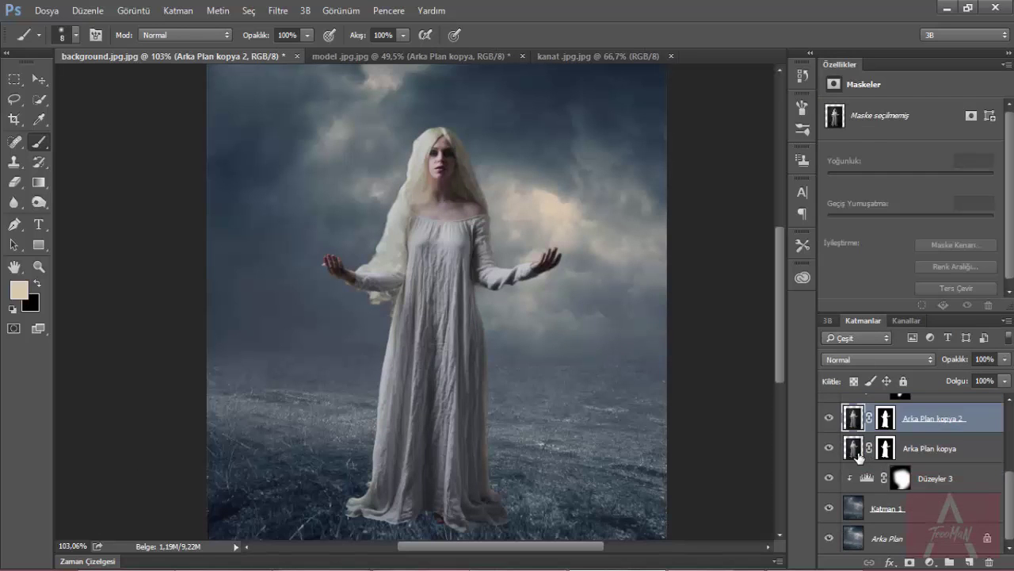
scroll(516, 317, down, 3)
key(ctrl+t)
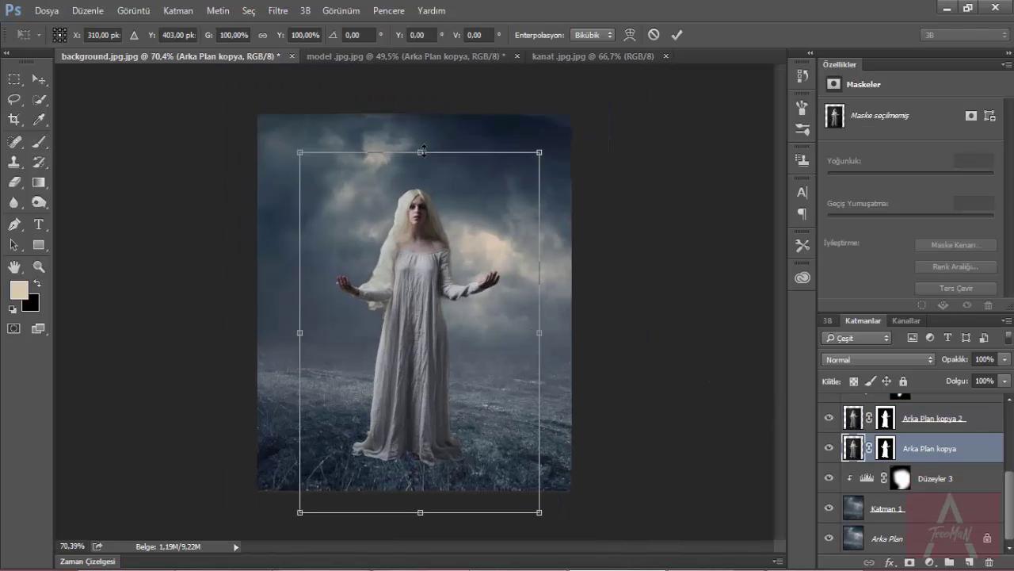
drag(435, 215, 434, 359)
mouse_move(420, 284)
mouse_down()
mouse_move(438, 452)
mouse_move(438, 441)
mouse_up()
drag(507, 529, 502, 514)
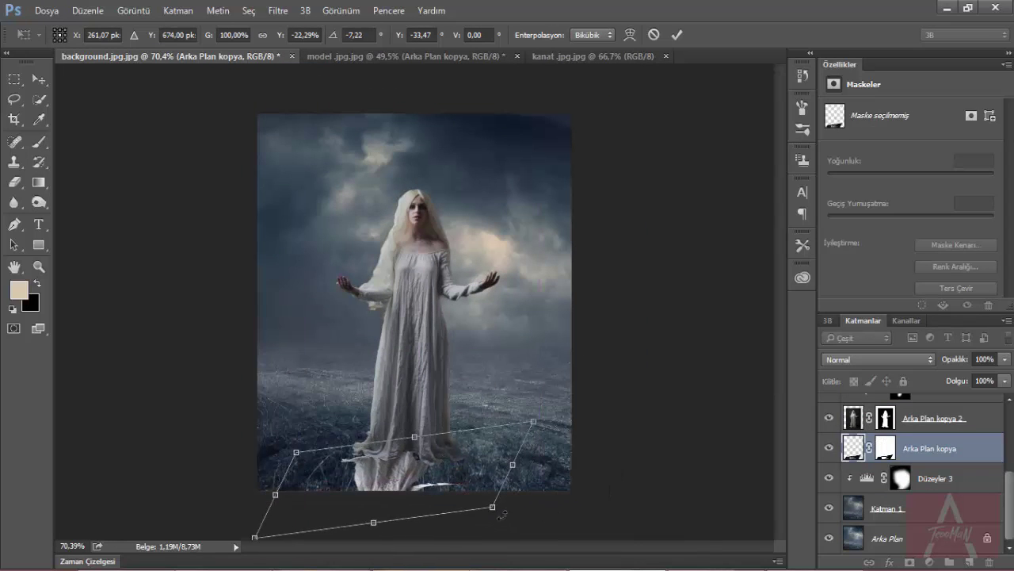
drag(386, 522, 444, 494)
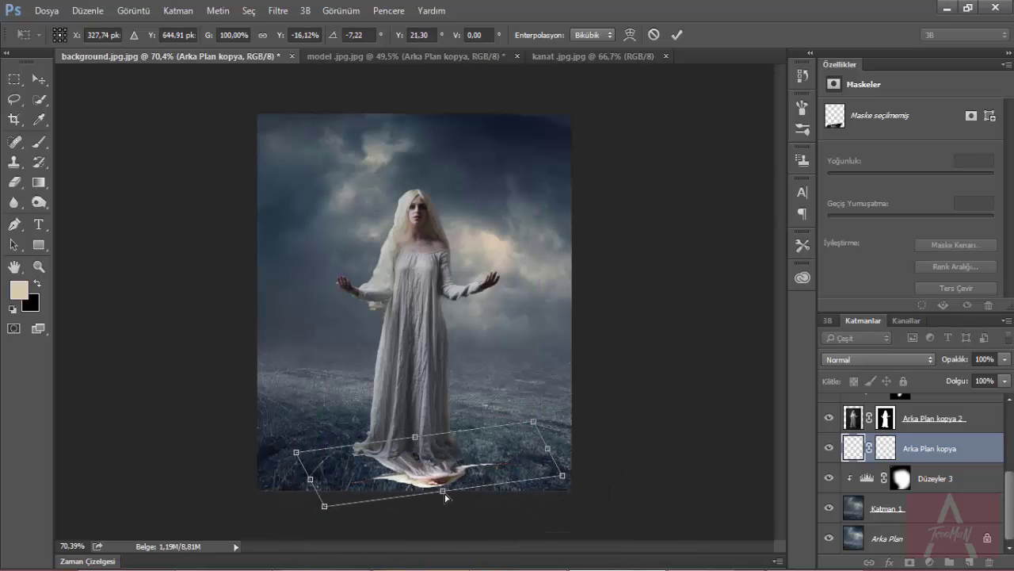
key(Return)
Shorten the flipped shadow shape by pulling its corner up
key(b)
scroll(449, 469, up, 2)
key(ctrl+t)
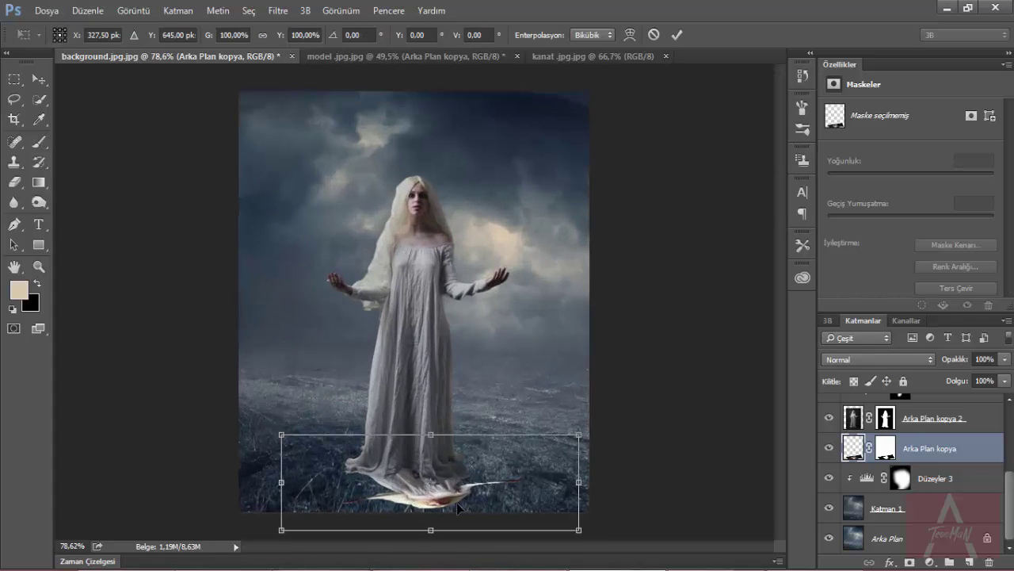
drag(582, 538, 555, 490)
key(Return)
Lock transparency, paint the copy solid black, and lower its opacity to about 71%
click(855, 382)
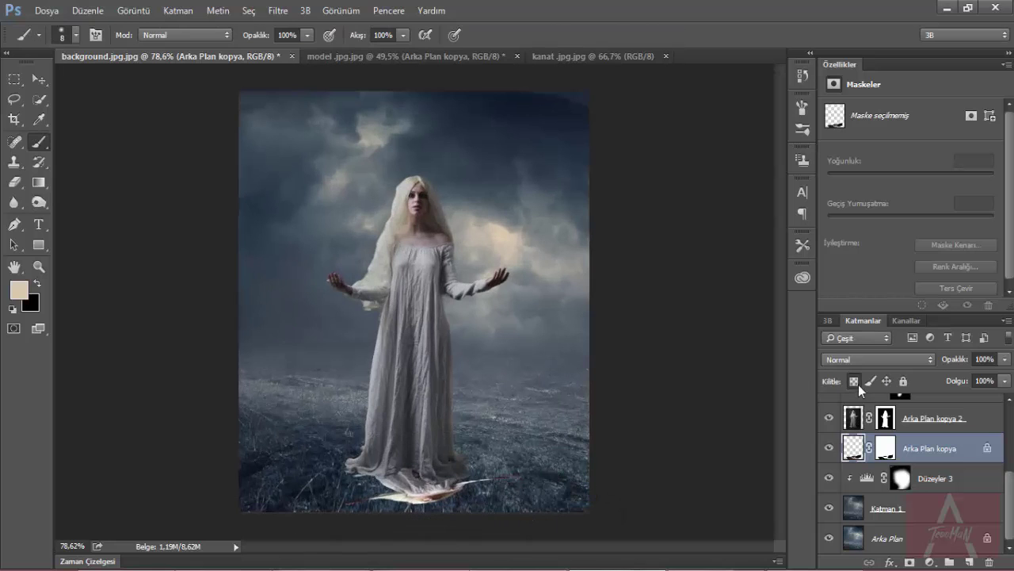
drag(437, 446, 333, 476)
click(1005, 359)
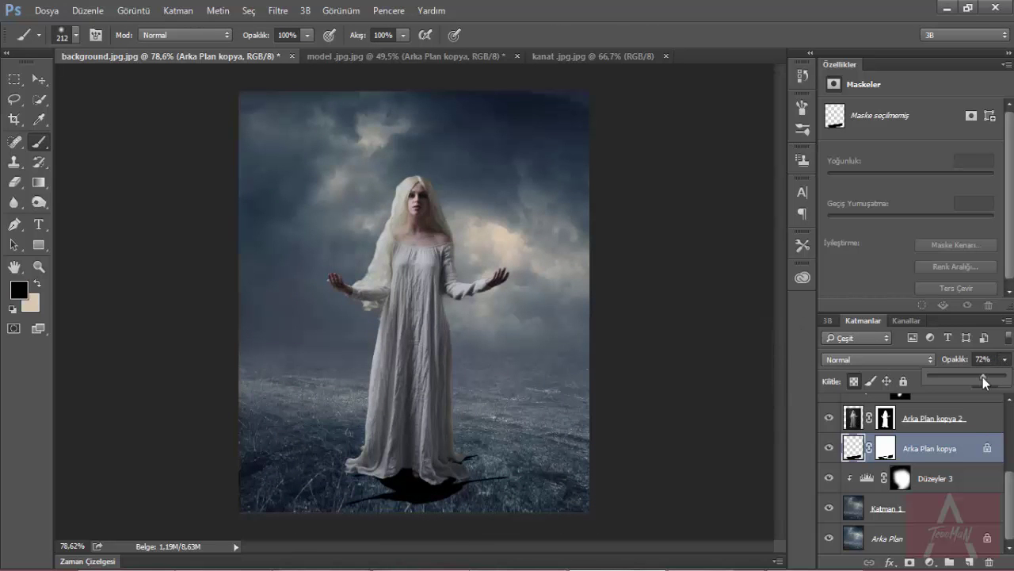
drag(1003, 375, 982, 380)
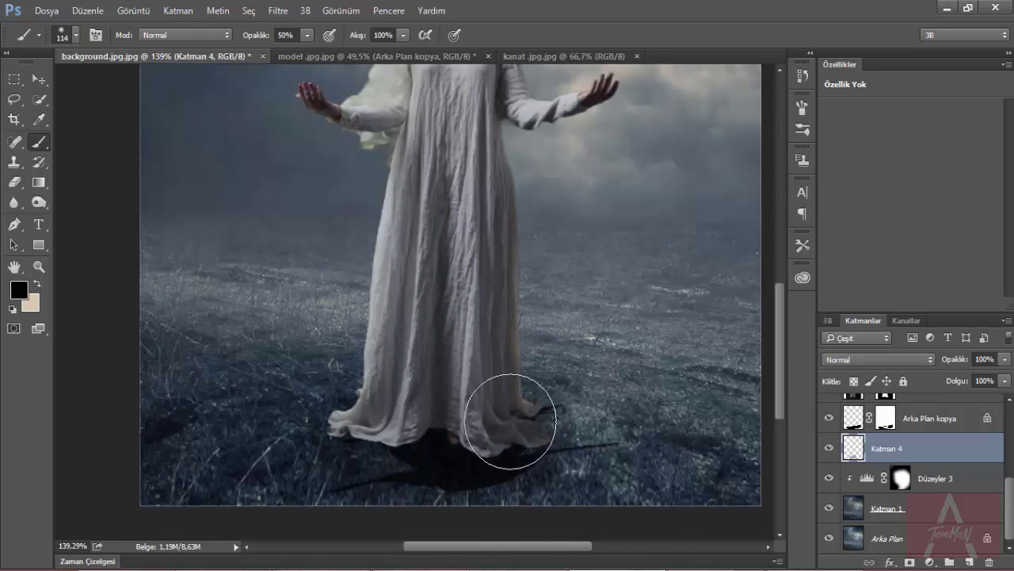
Reshape the cast shadow with Free Transform, skewing its bottom edge and pulling in its upper corner
scroll(414, 432, down, 3)
scroll(414, 432, down, 3)
scroll(415, 468, up, 2)
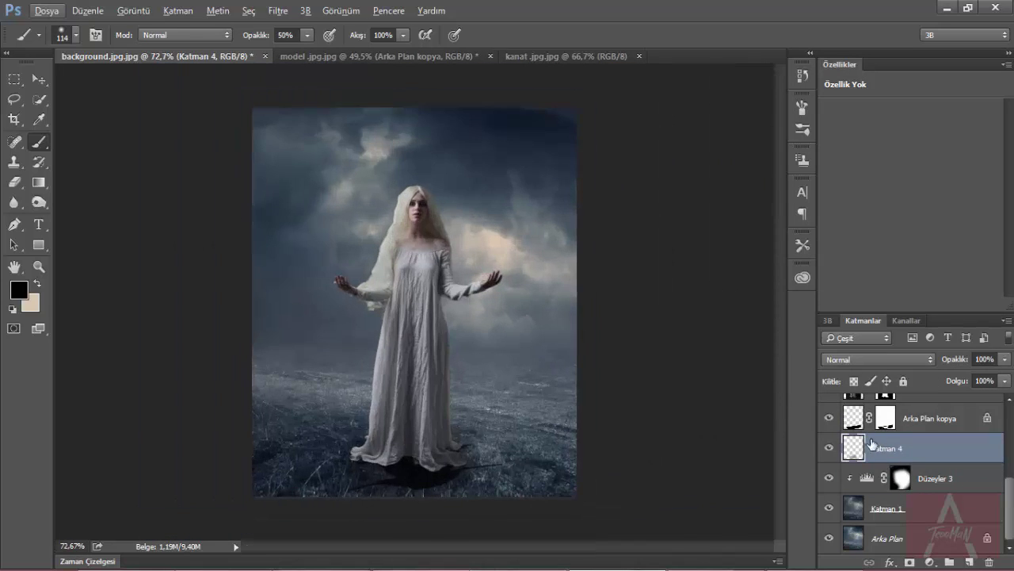
click(887, 417)
key(ctrl+t)
drag(417, 512, 434, 523)
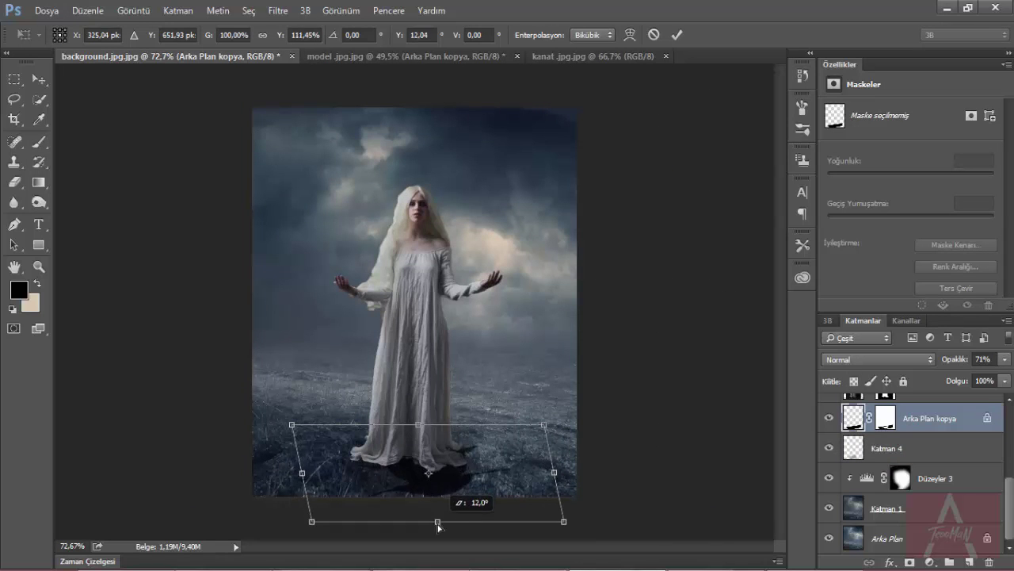
drag(544, 424, 484, 435)
key(Return)
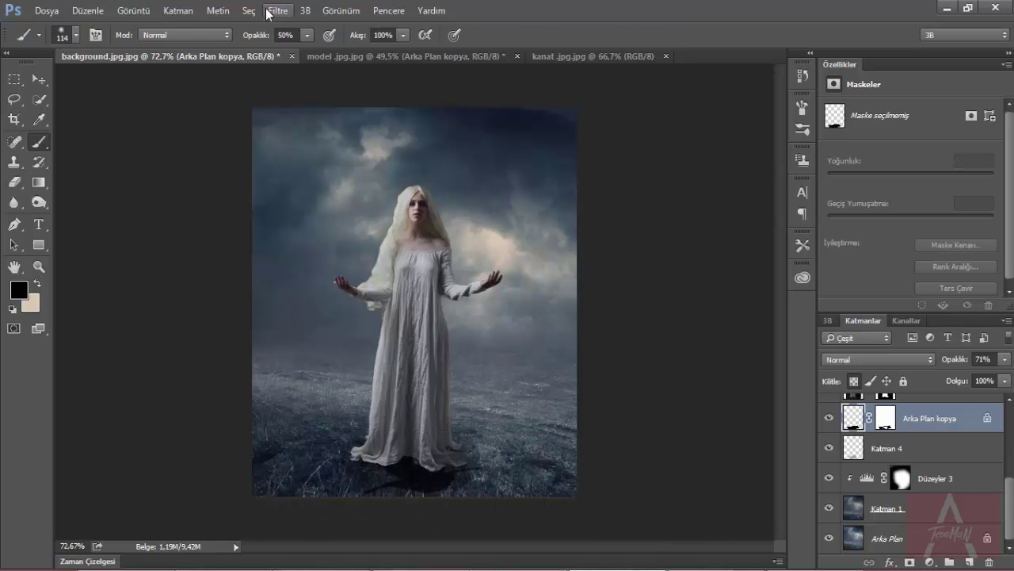
Apply a slight Gaussian blur to soften the shadow layer
click(278, 11)
click(525, 222)
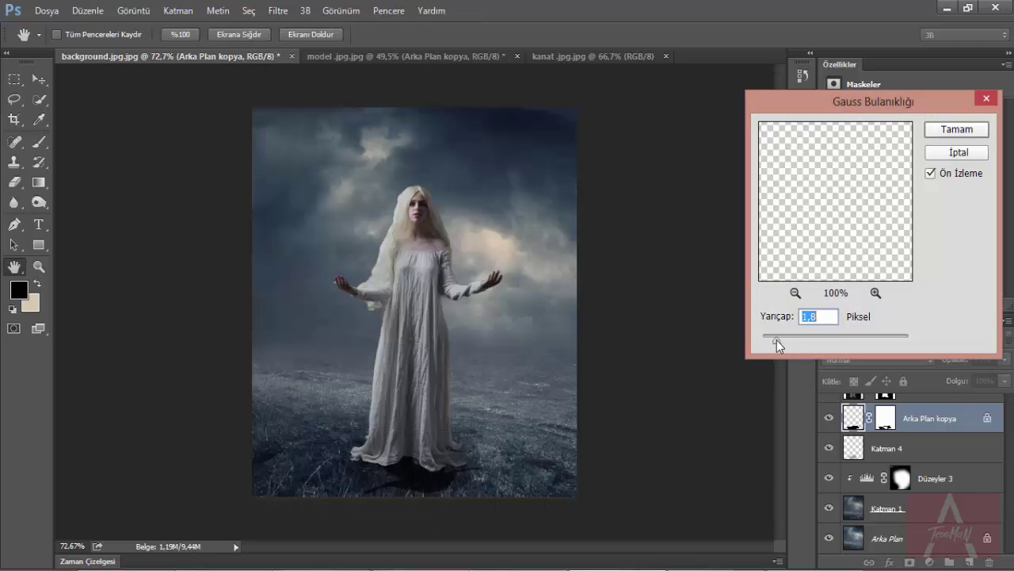
click(947, 132)
key(b)
scroll(702, 335, up, 2)
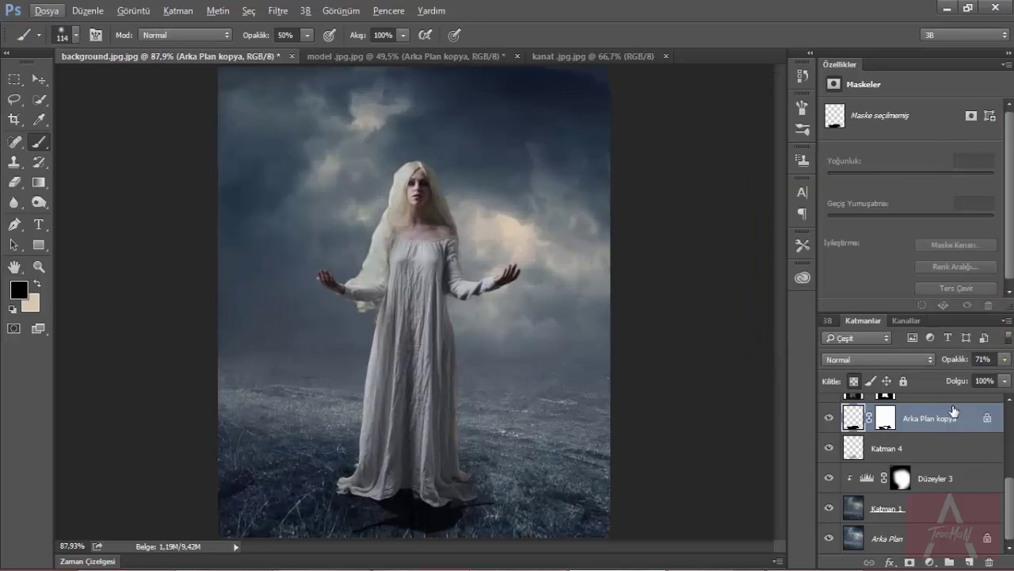
scroll(951, 432, up, 1)
right_click(984, 453)
key(Escape)
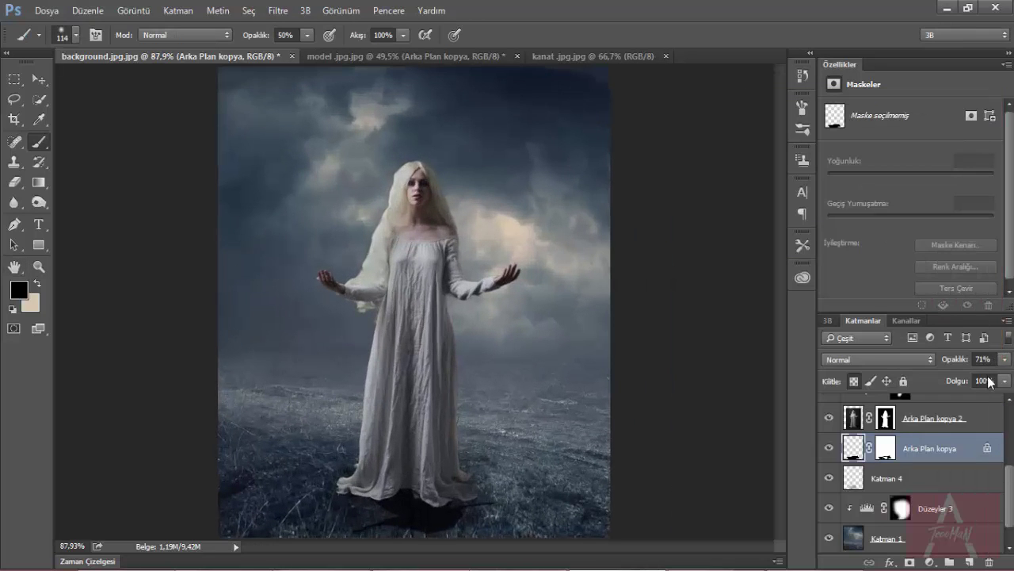
Blur Arka Plan kopya again with a Gaussian blur radius of 2,4
click(278, 10)
mouse_move(301, 181)
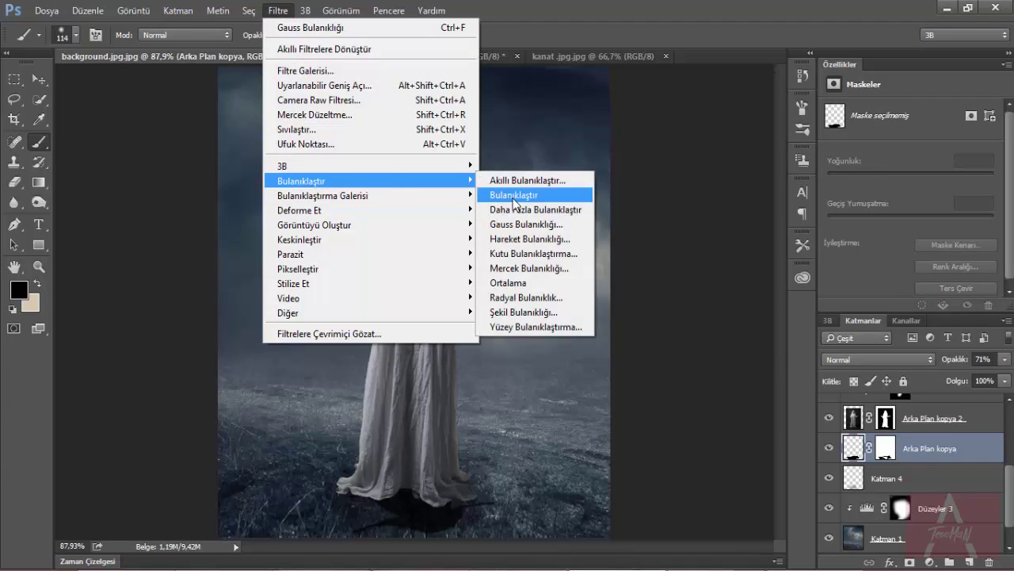
click(519, 240)
drag(783, 338, 782, 338)
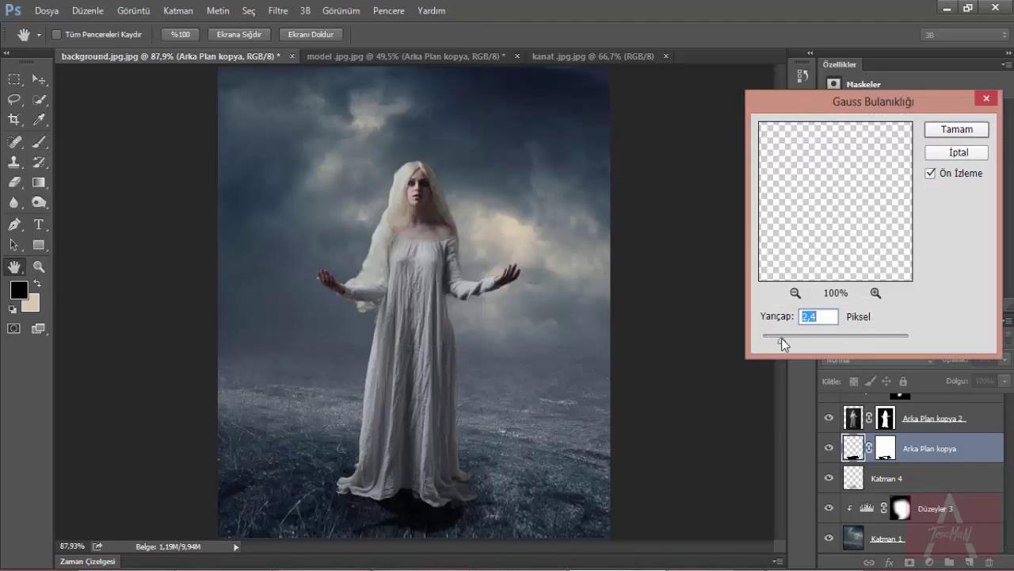
click(951, 136)
key(b)
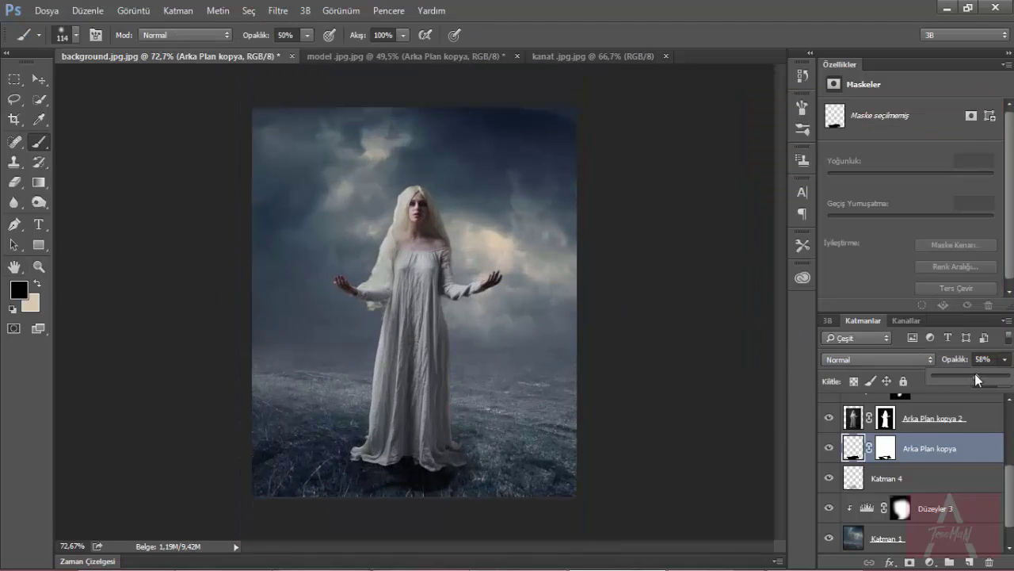
Add a new empty layer, Katman 5, above the Arka Plan kopya 2 model layer
scroll(766, 493, up, 2)
click(895, 418)
click(970, 562)
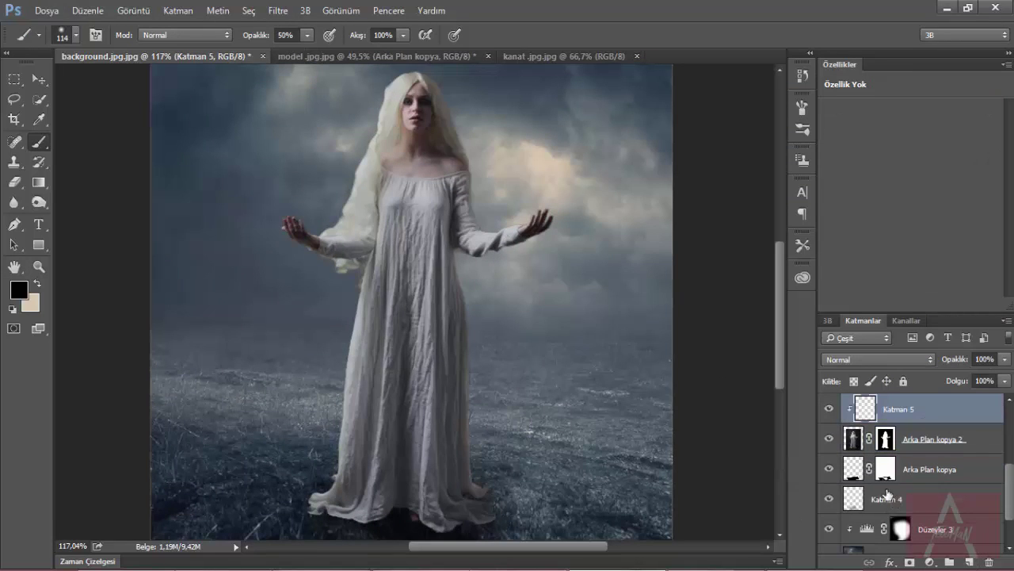
On Katman 5, paint a black shadow along the dress hem with an 18 px brush
drag(506, 405, 465, 407)
scroll(396, 428, down, 3)
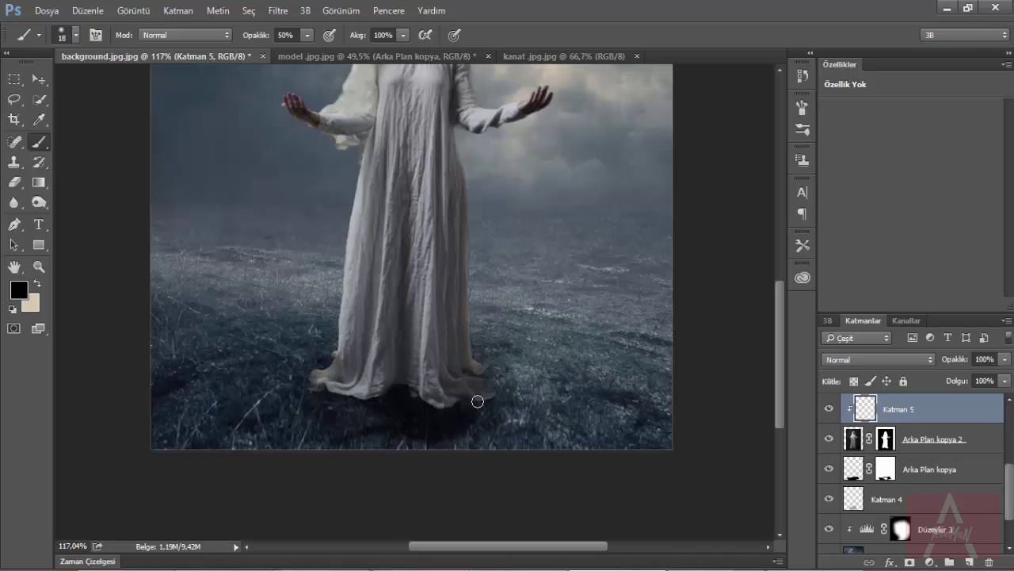
mouse_move(483, 380)
mouse_down()
mouse_move(430, 370)
mouse_move(324, 373)
mouse_up()
key(ctrl+0)
Lower brush opacity to 20%, then quick-select the wing in kanat.jpg
key(2)
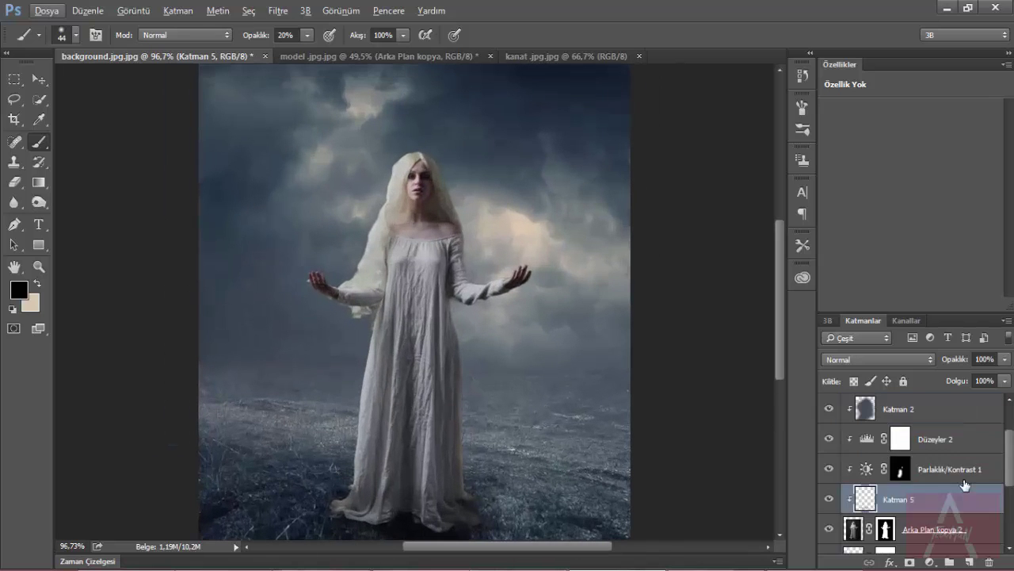
click(539, 56)
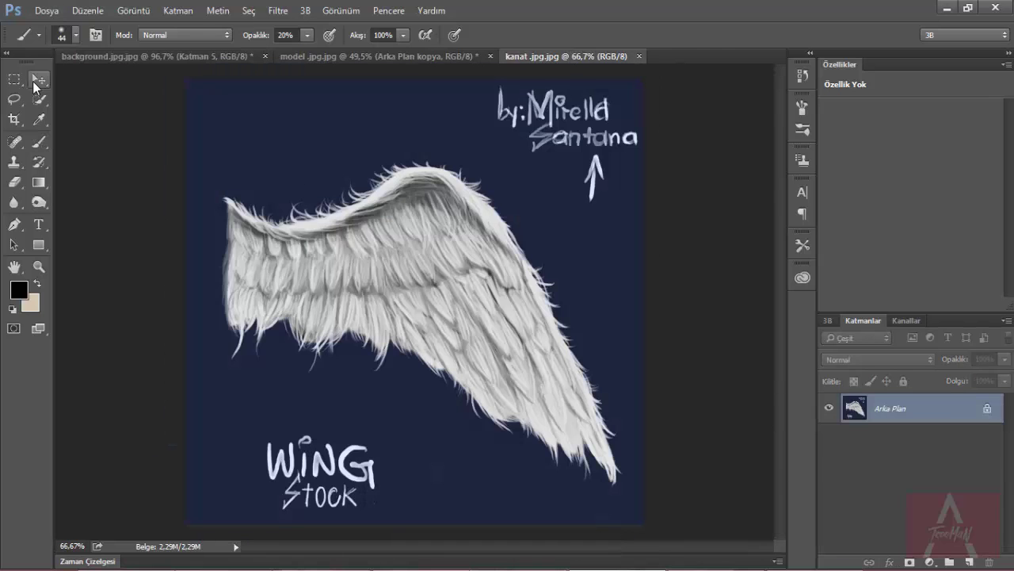
key(w)
key(shift+w)
click(269, 274)
mouse_move(270, 274)
mouse_down()
mouse_move(248, 272)
mouse_move(396, 267)
mouse_move(444, 357)
mouse_move(465, 252)
mouse_up()
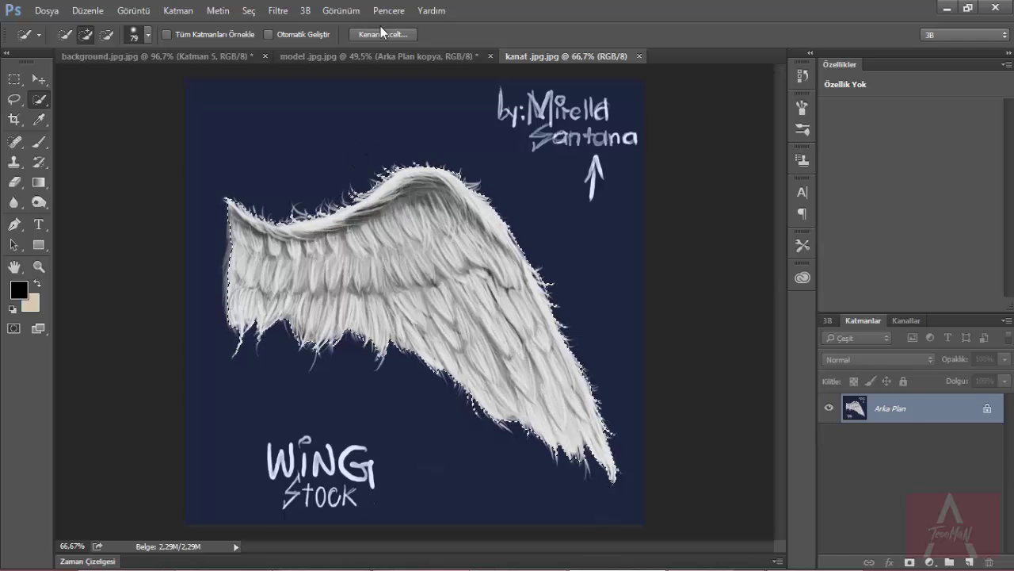
Refine the wing selection's feathery edges and copy the cut-out wing to its own layer
key(alt+ctrl+r)
mouse_move(240, 140)
mouse_down()
mouse_move(240, 170)
mouse_move(293, 210)
mouse_move(349, 179)
mouse_move(432, 157)
mouse_move(572, 306)
mouse_up()
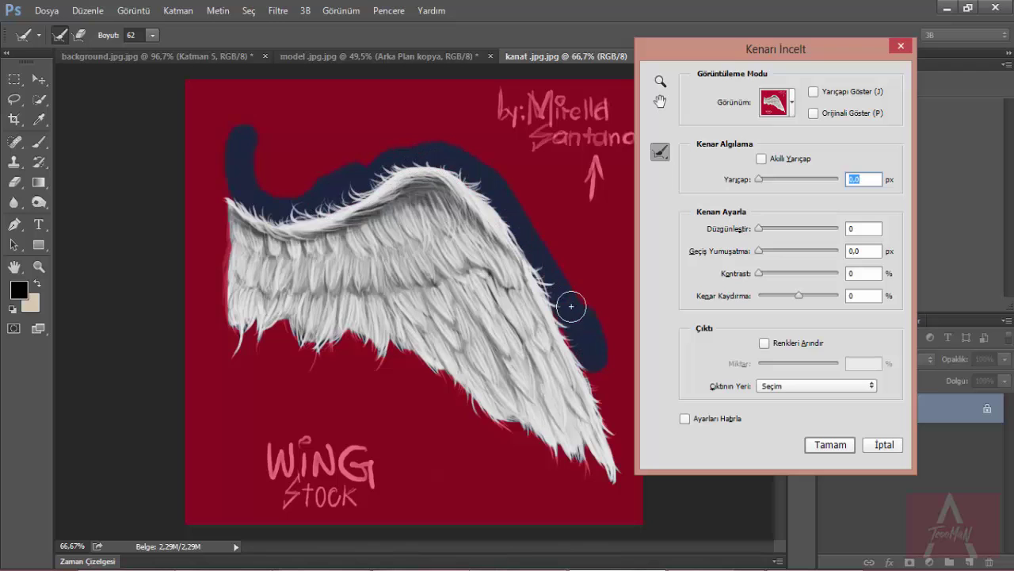
mouse_move(612, 428)
mouse_down()
mouse_move(586, 472)
mouse_move(328, 341)
mouse_move(227, 328)
mouse_move(211, 231)
mouse_move(217, 206)
mouse_up()
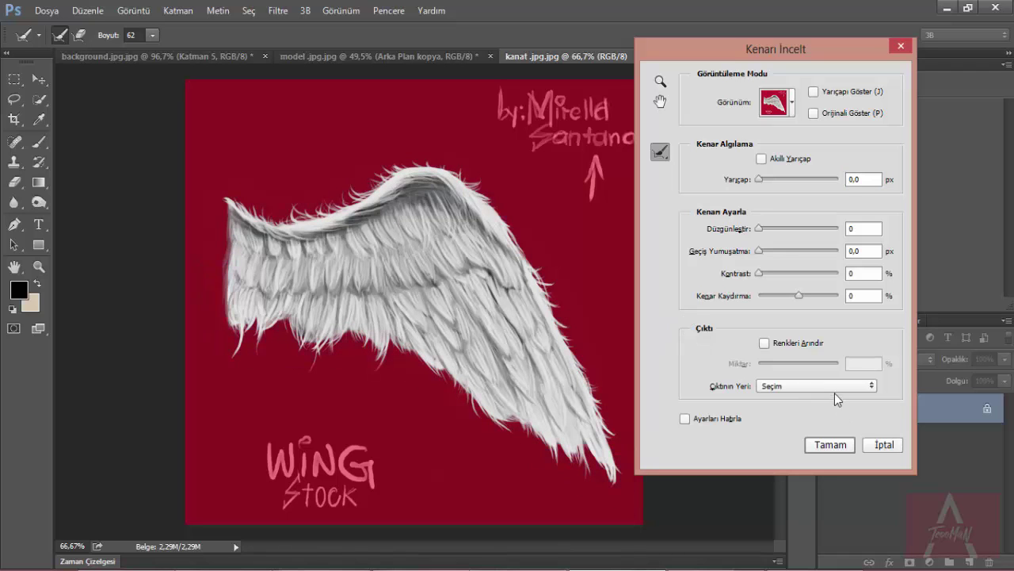
click(839, 448)
key(ctrl+j)
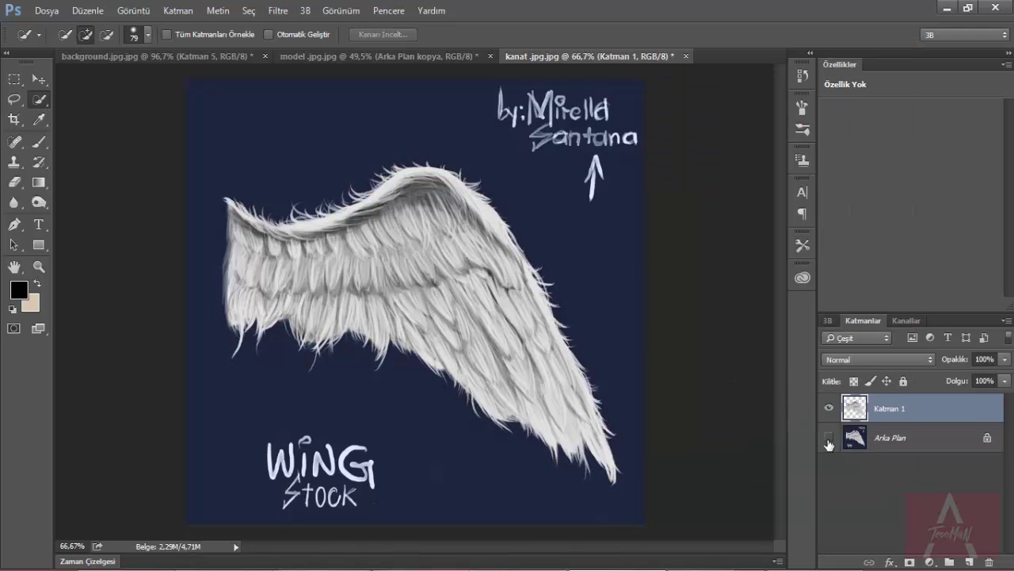
click(829, 437)
Bring the cut-out wing into background.jpg, close the other document unsaved, and stack the wing above the model
key(v)
mouse_move(507, 317)
mouse_down()
mouse_move(516, 287)
mouse_move(226, 55)
mouse_up()
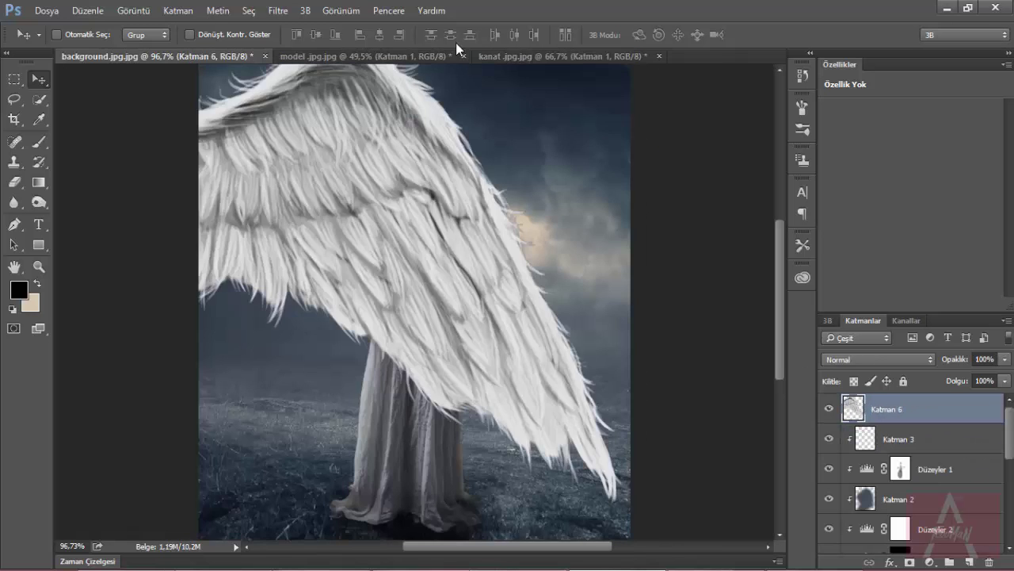
click(461, 55)
click(518, 228)
scroll(911, 476, down, 2)
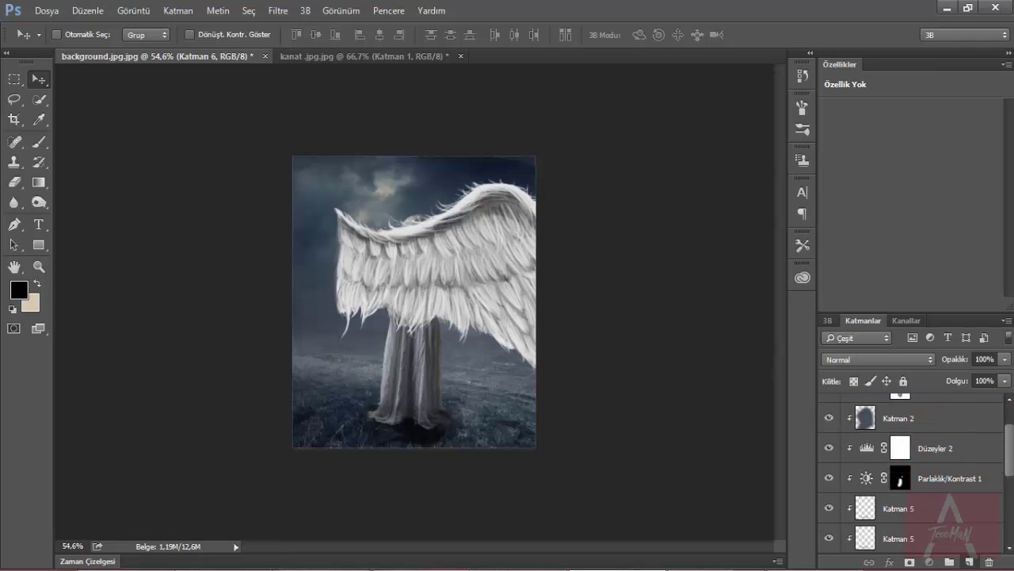
drag(969, 507, 971, 428)
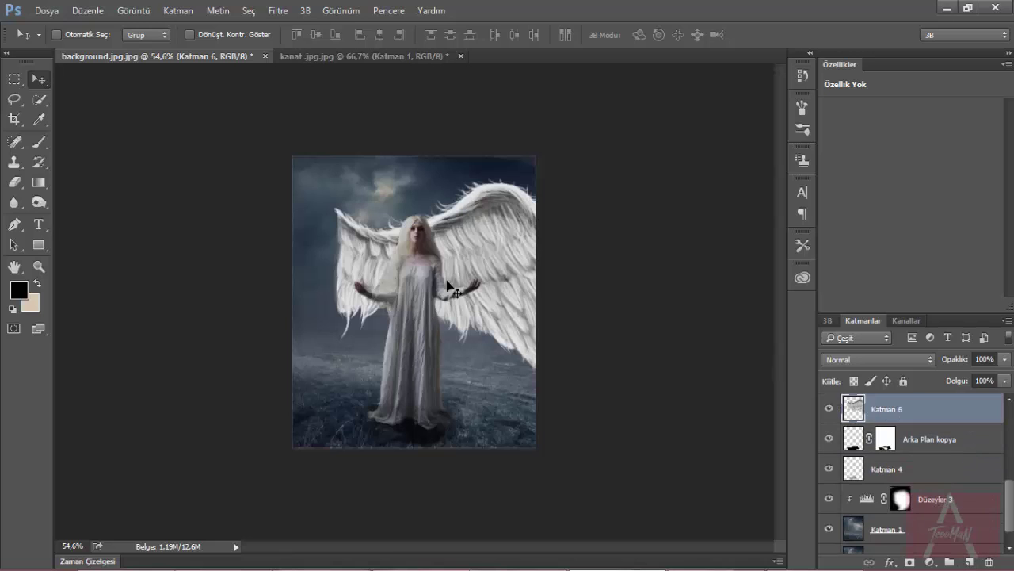
Scale the wing down to about 32% and position it beside the model's shoulder
key(ctrl+t)
drag(315, 169, 464, 288)
drag(528, 307, 475, 242)
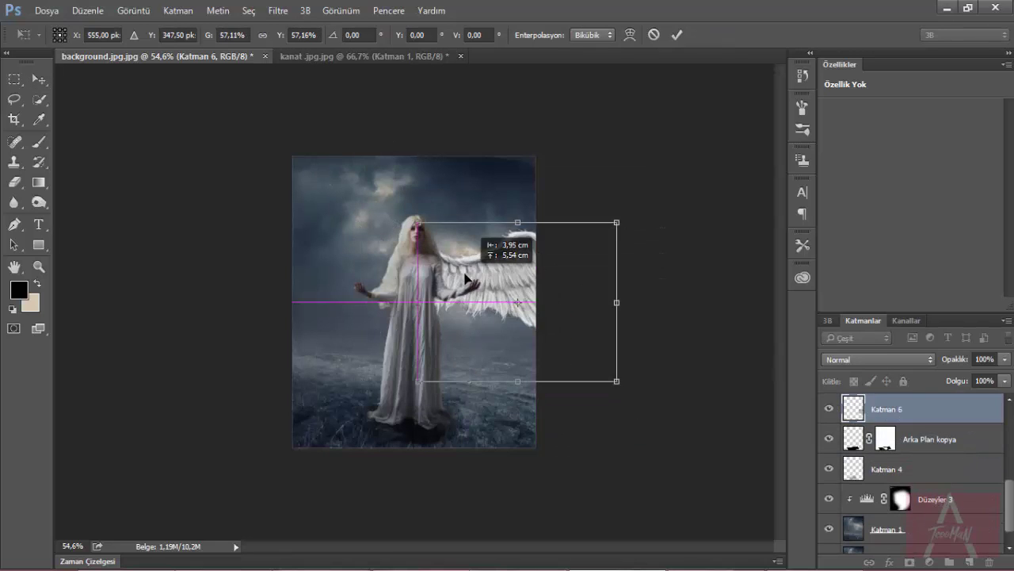
drag(611, 222, 530, 225)
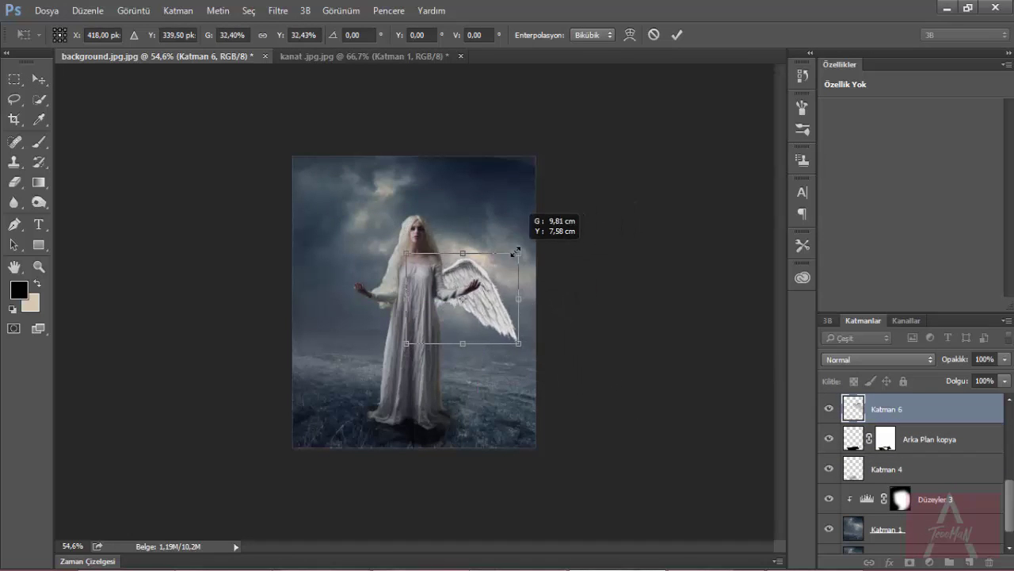
drag(525, 287, 509, 270)
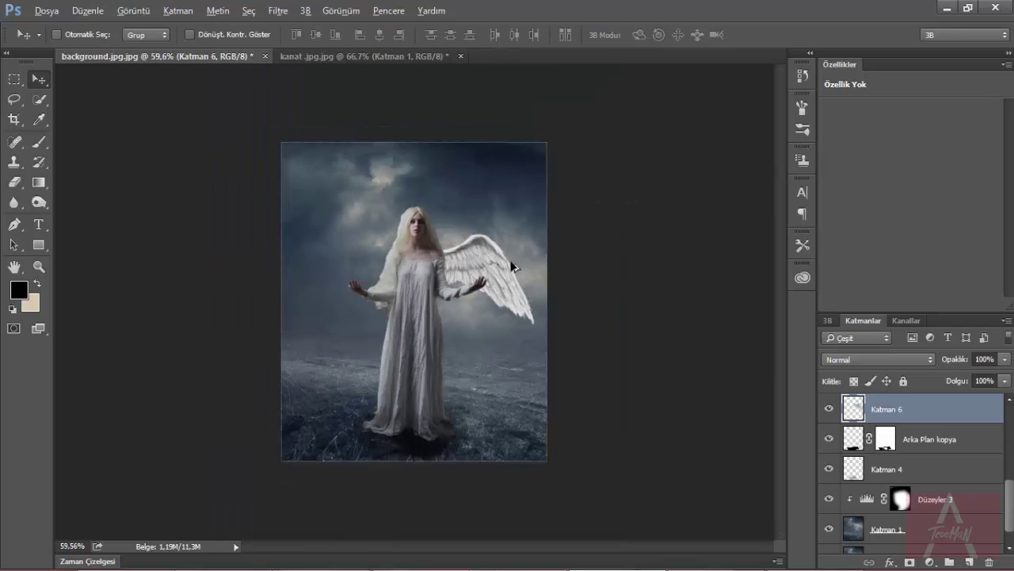
key(ctrl+t)
mouse_move(515, 271)
mouse_down()
mouse_move(524, 256)
mouse_move(339, 284)
mouse_up()
key(Return)
Flip a copy of the wing horizontally and line it up behind the left shoulder
key(ctrl+t)
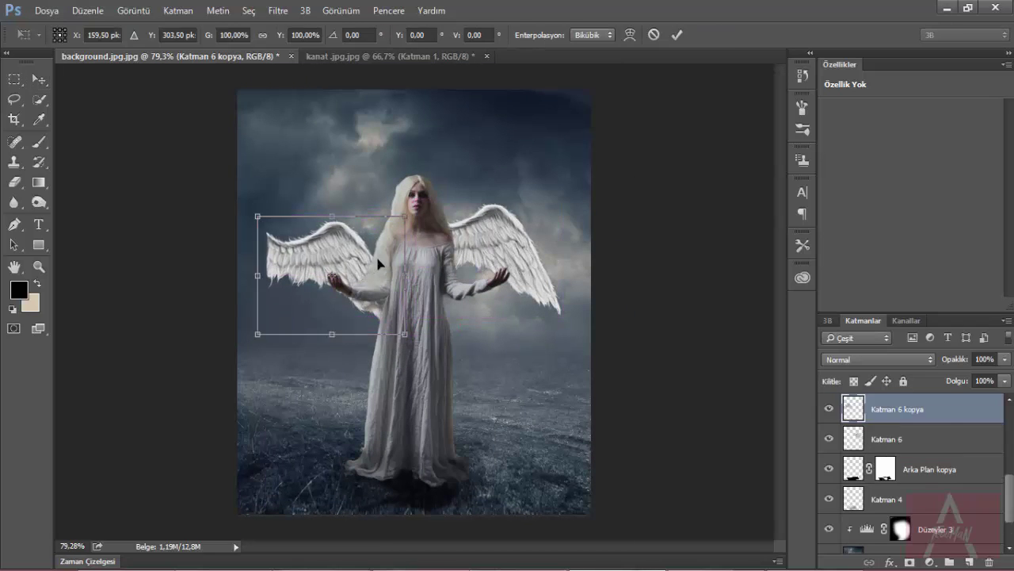
right_click(377, 259)
click(439, 485)
drag(373, 314, 363, 297)
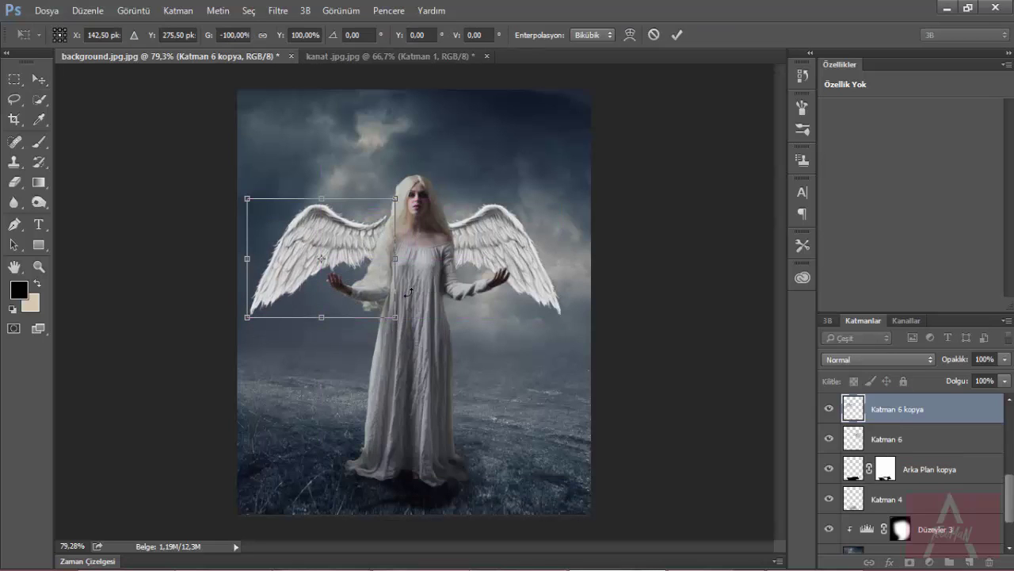
drag(374, 252, 388, 273)
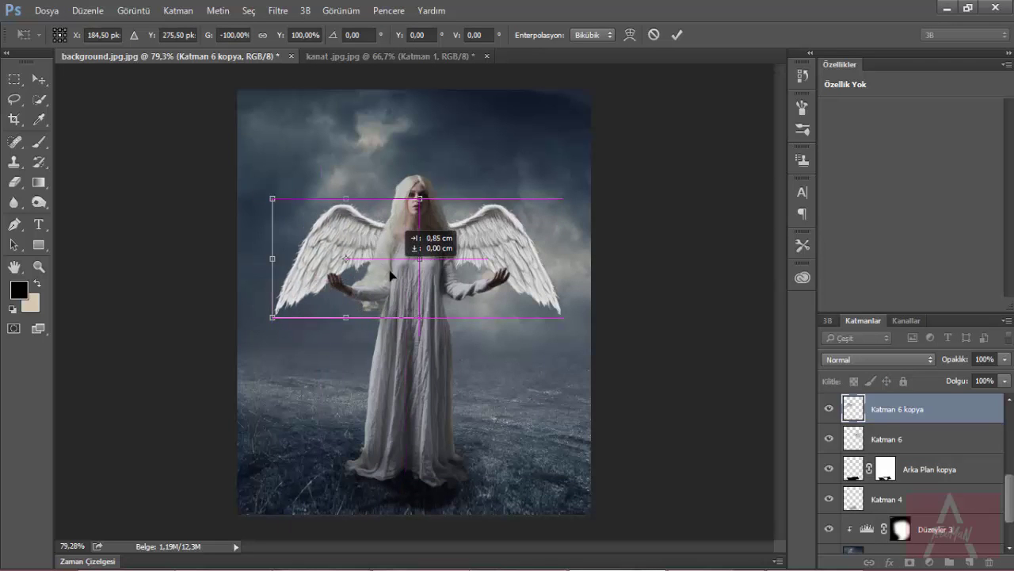
key(Return)
scroll(393, 272, up, 1)
scroll(399, 260, up, 2)
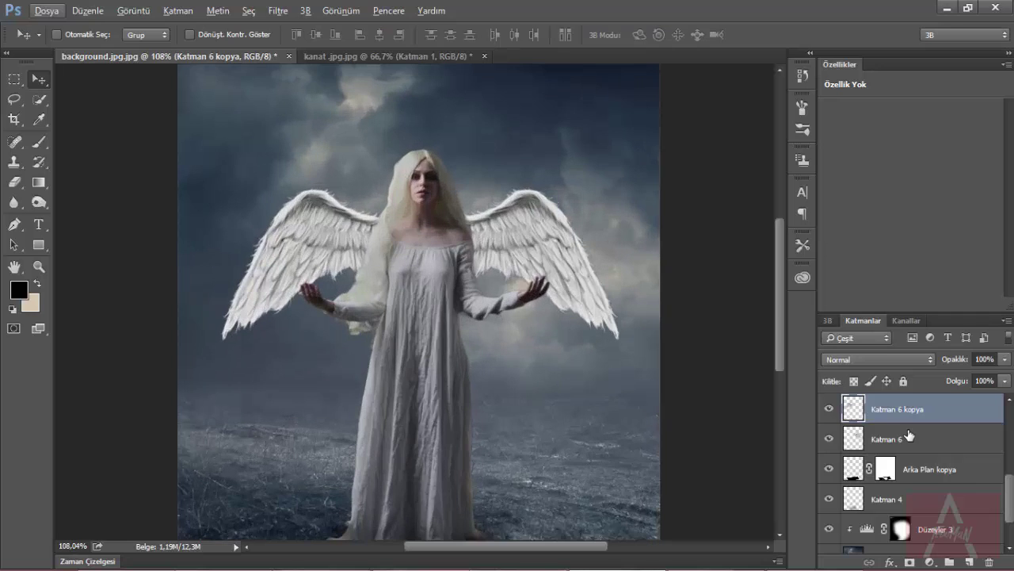
shift+click(906, 441)
Merge the two wings into one layer and clip a Levels adjustment that slightly dims their whites
right_click(906, 441)
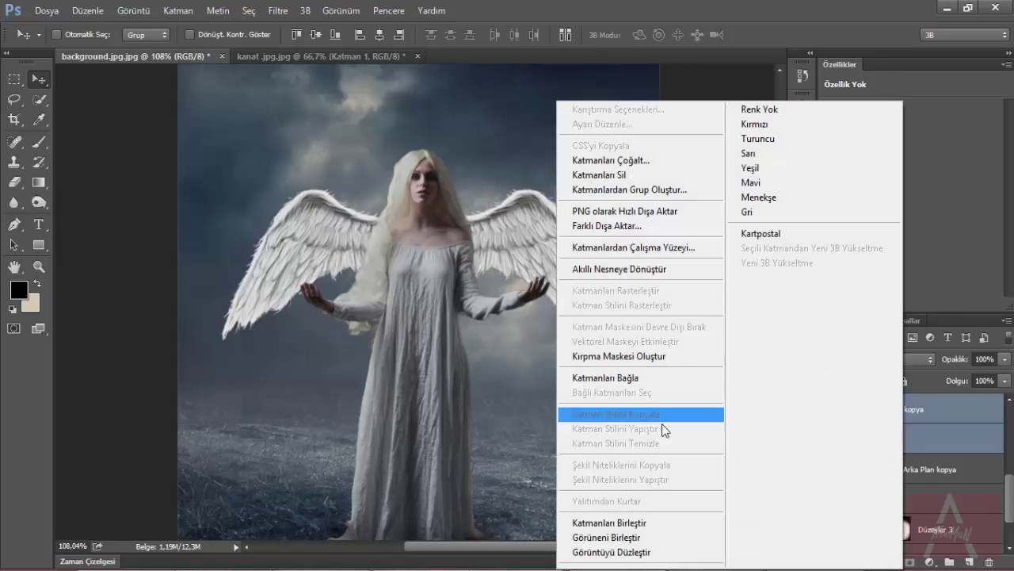
click(668, 524)
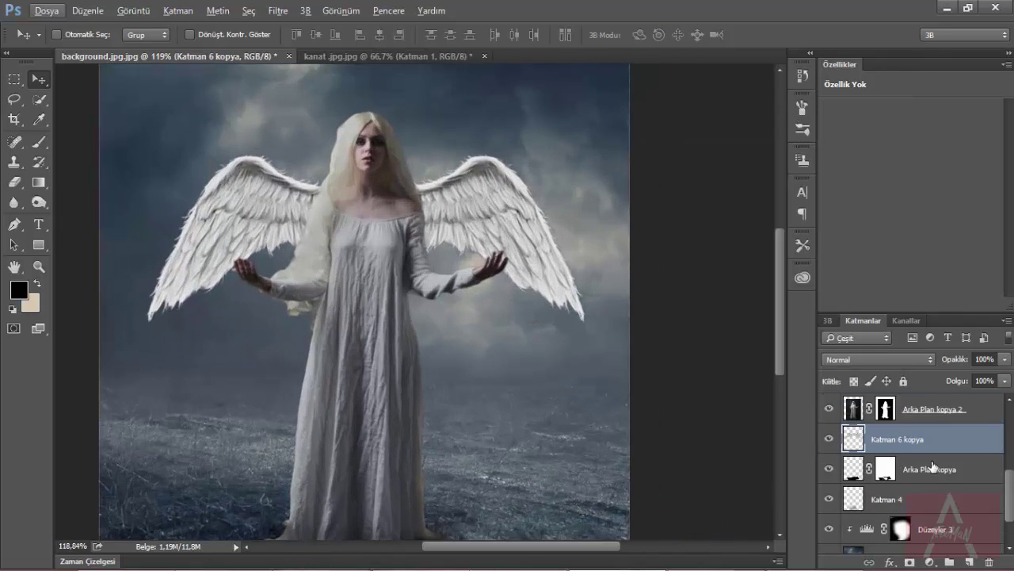
click(930, 562)
click(936, 306)
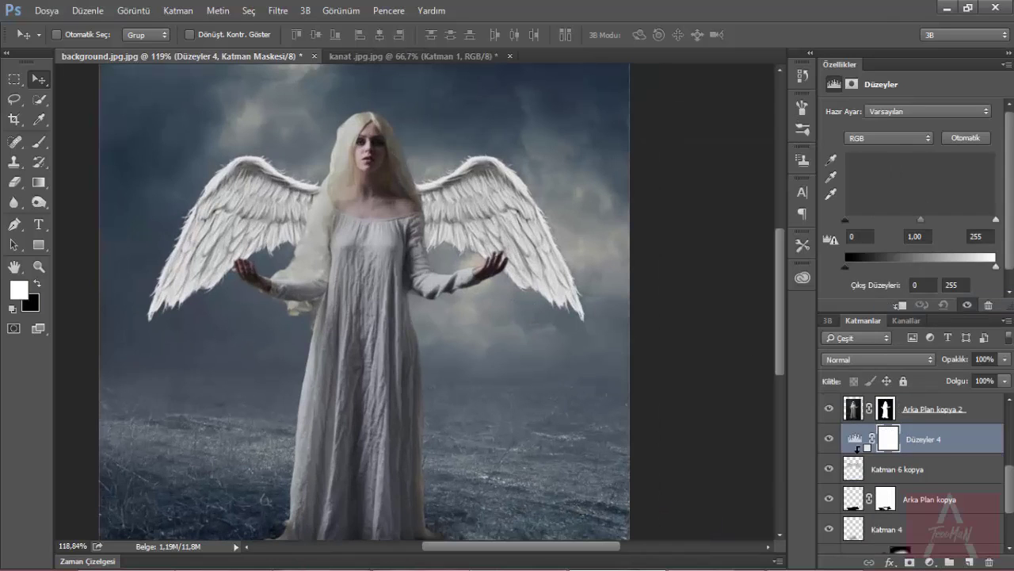
drag(996, 267, 967, 274)
Paint black on the Levels mask to keep both wings' outer edges bright
click(901, 438)
key(b)
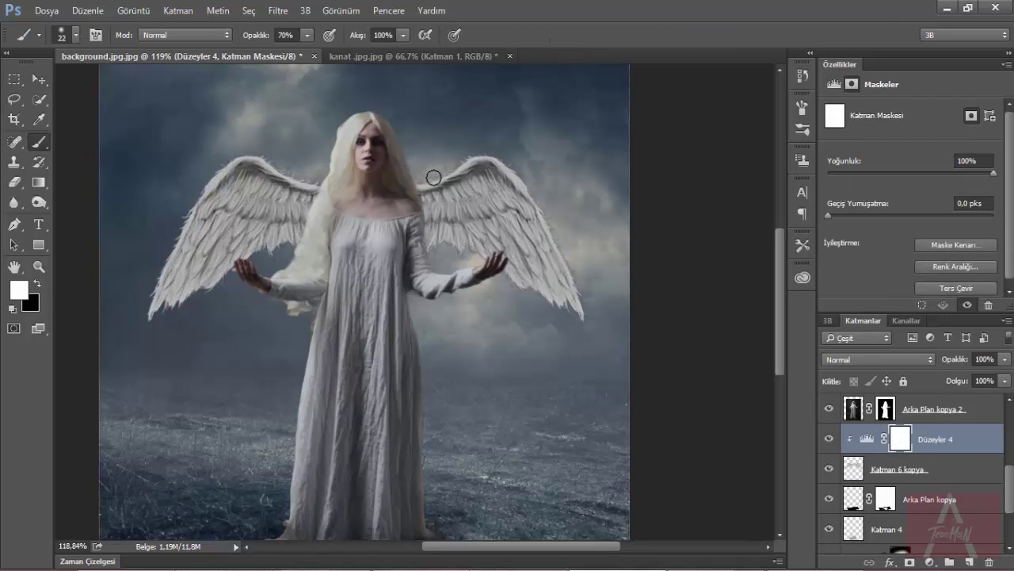
key(x)
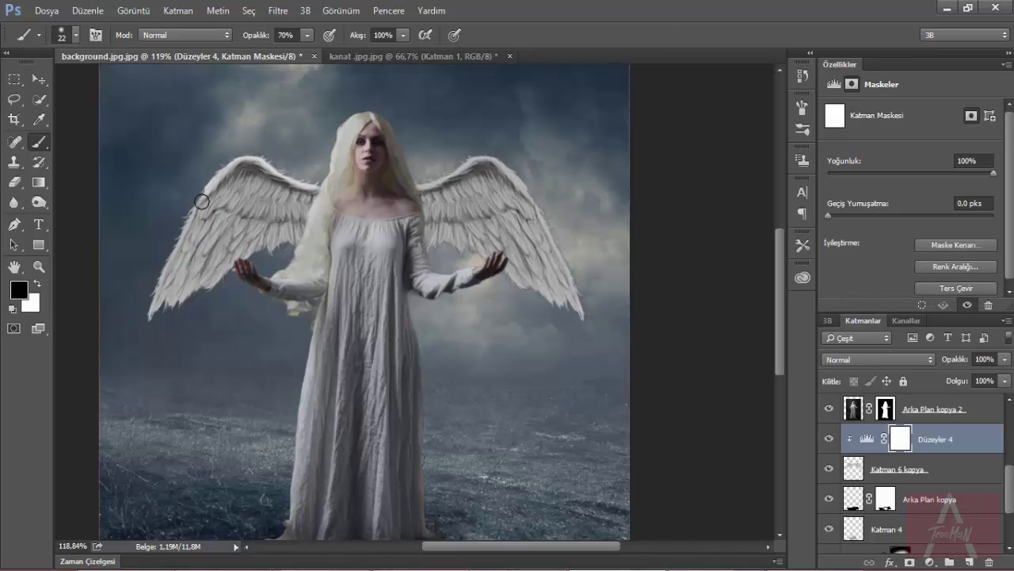
drag(202, 202, 148, 304)
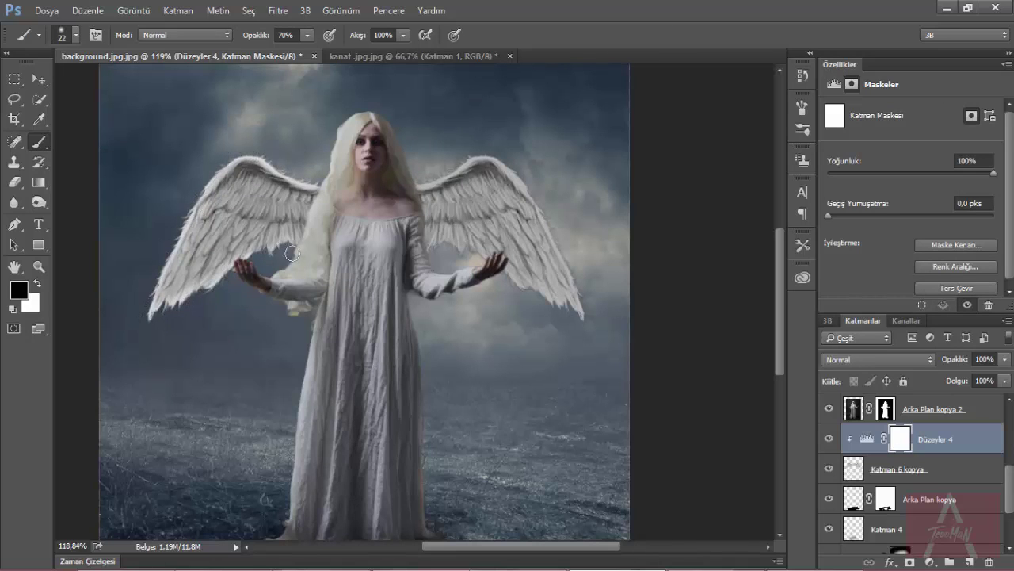
drag(515, 173, 575, 284)
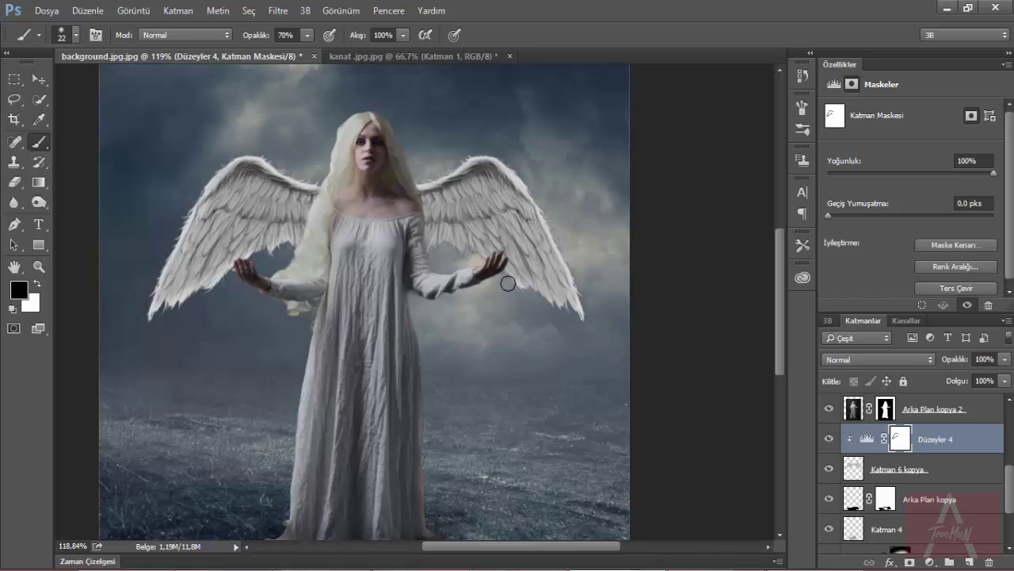
Set the Düzeyler 4 mask's Feather to 5,5 px in the Properties panel
scroll(555, 262, down, 5)
scroll(621, 268, up, 5)
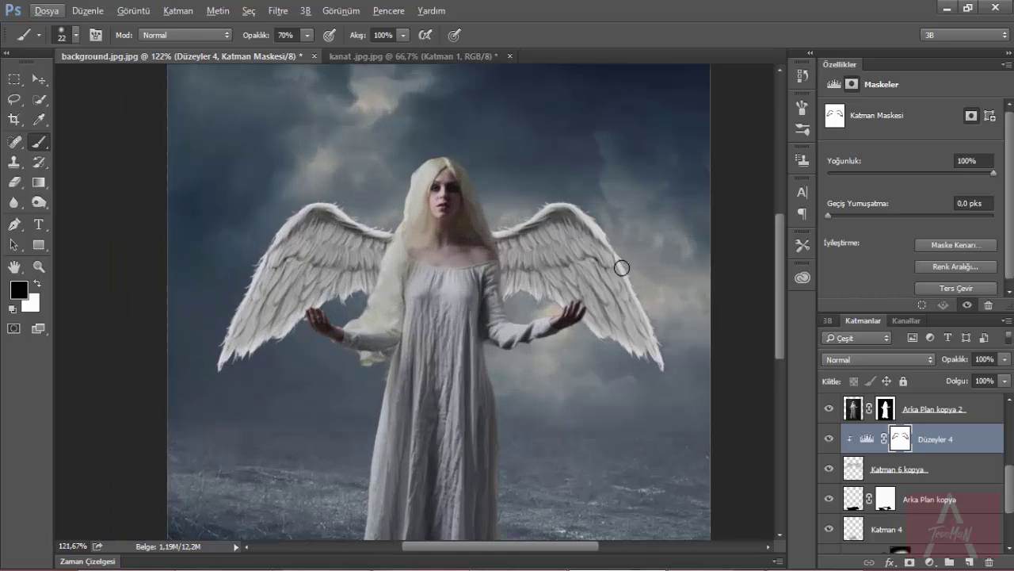
drag(849, 215, 875, 218)
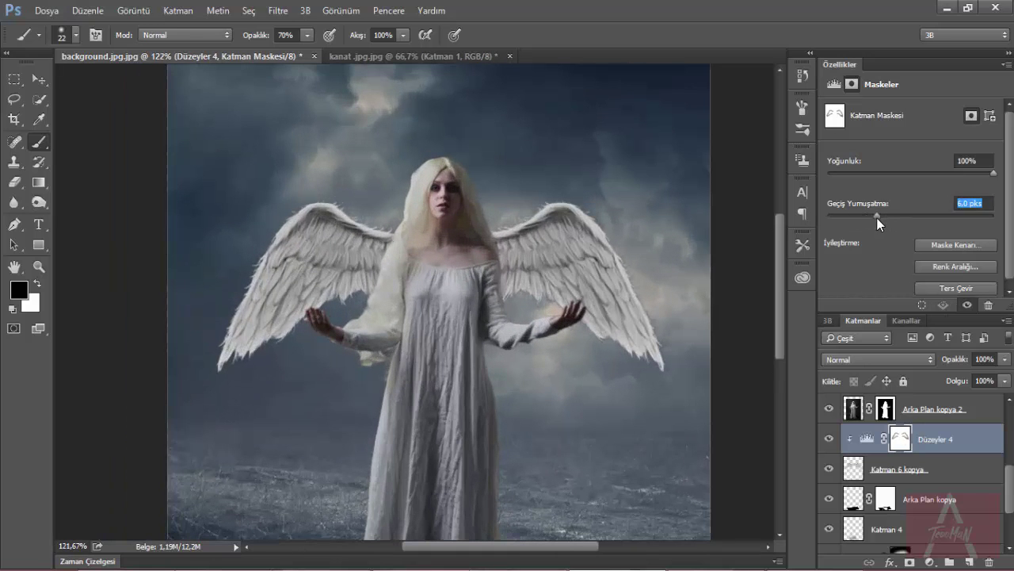
scroll(444, 316, down, 5)
scroll(443, 317, up, 5)
scroll(444, 317, down, 3)
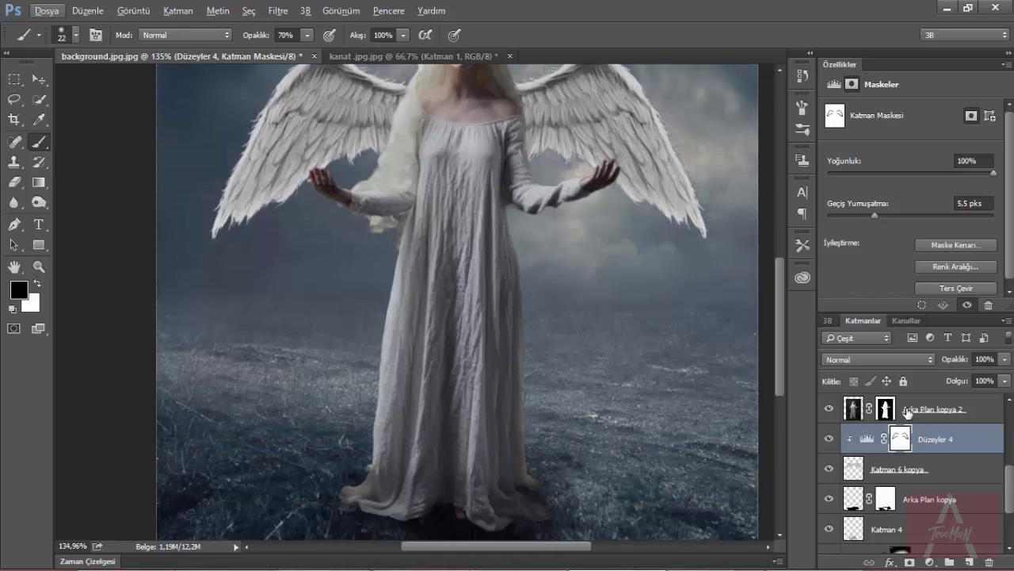
scroll(911, 428, up, 1)
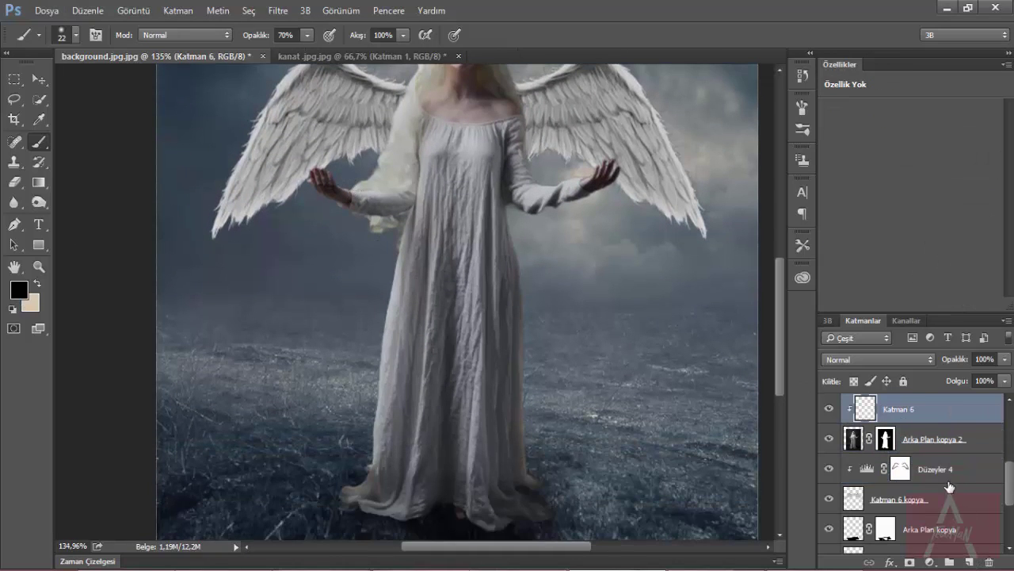
Add a Levels layer above the angel with the white input slider dragged left, and invert its mask
click(931, 442)
scroll(923, 449, up, 2)
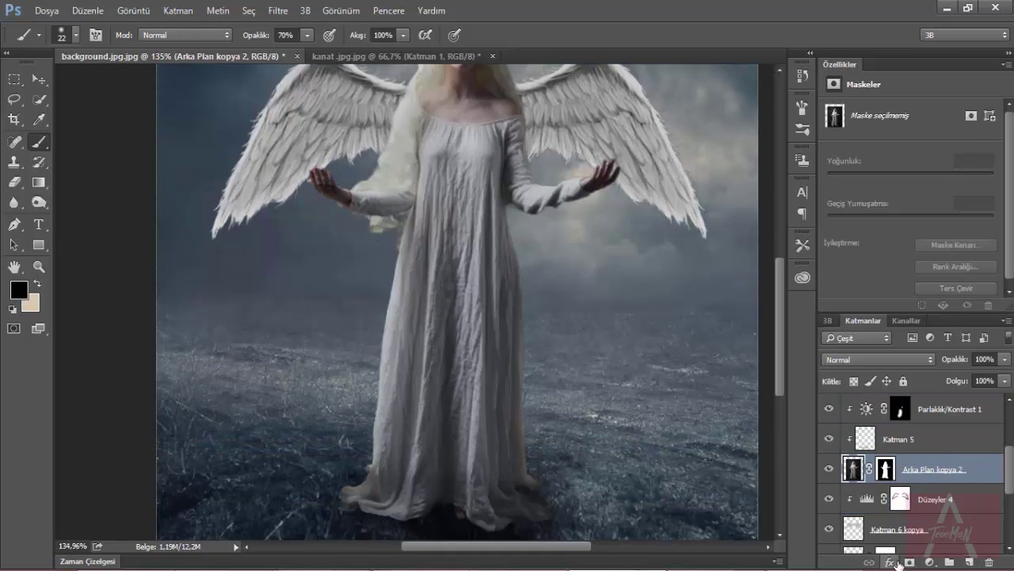
click(930, 562)
click(943, 311)
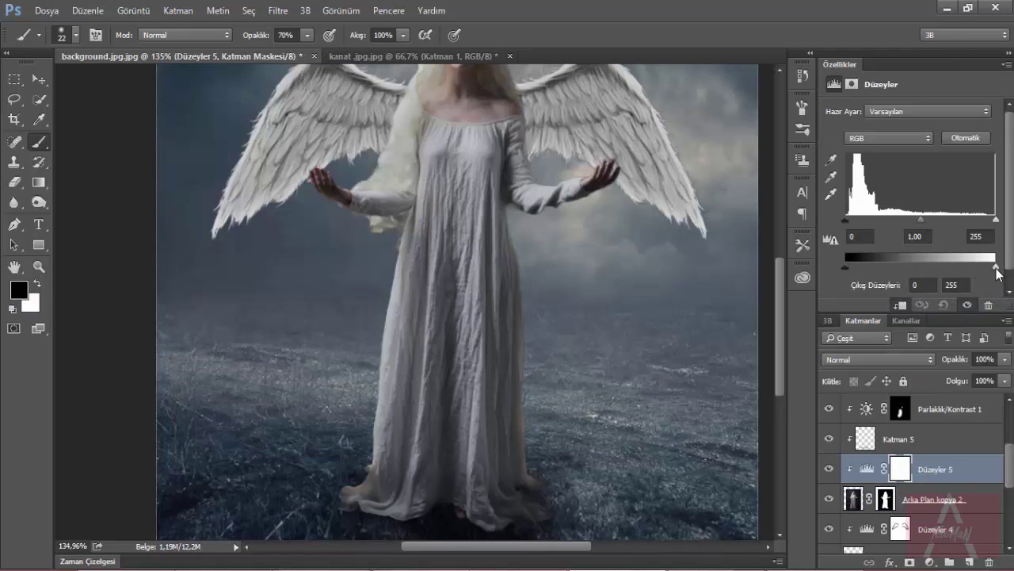
drag(995, 219, 953, 219)
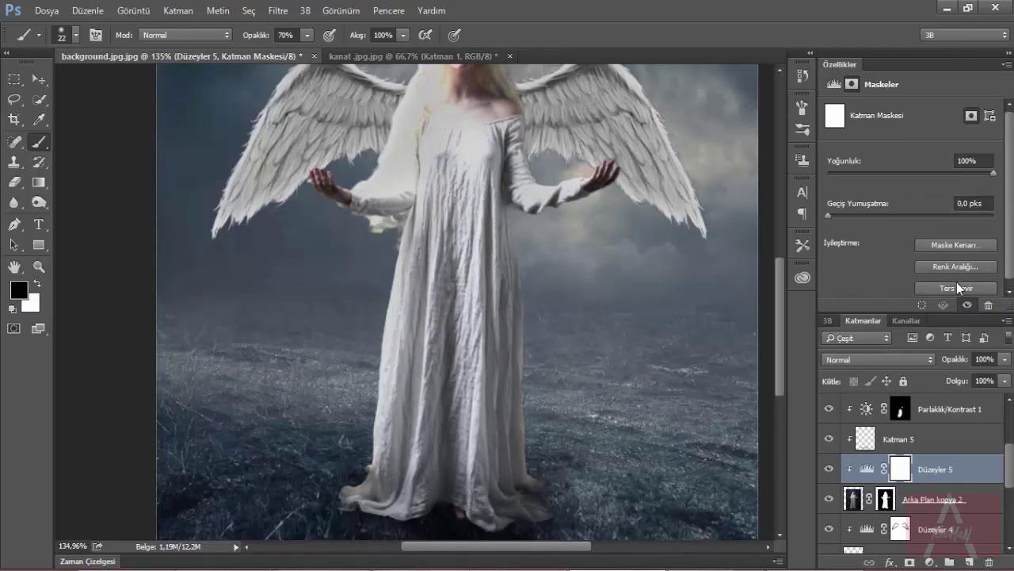
click(957, 286)
Work the Levels mask with a 12 px brush and feather it to 15,7 px
scroll(414, 173, up, 3)
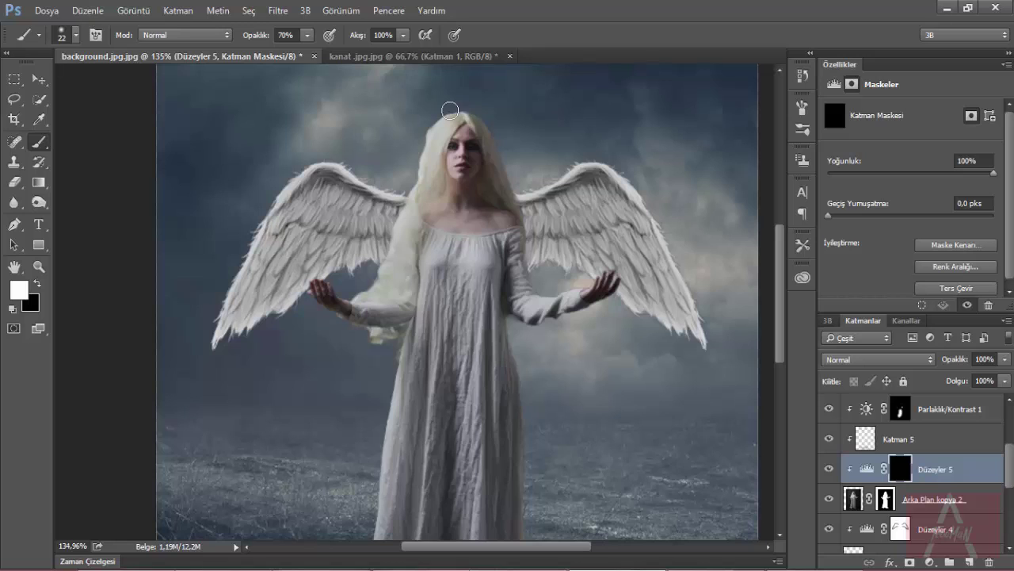
key(bracketleft)
key(bracketleft)
scroll(389, 218, down, 3)
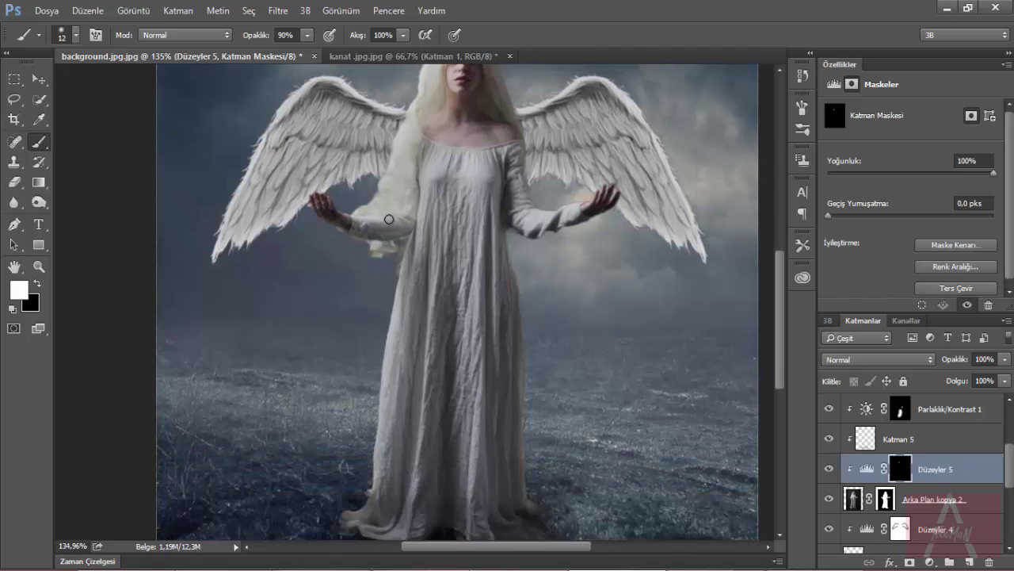
scroll(386, 152, down, 3)
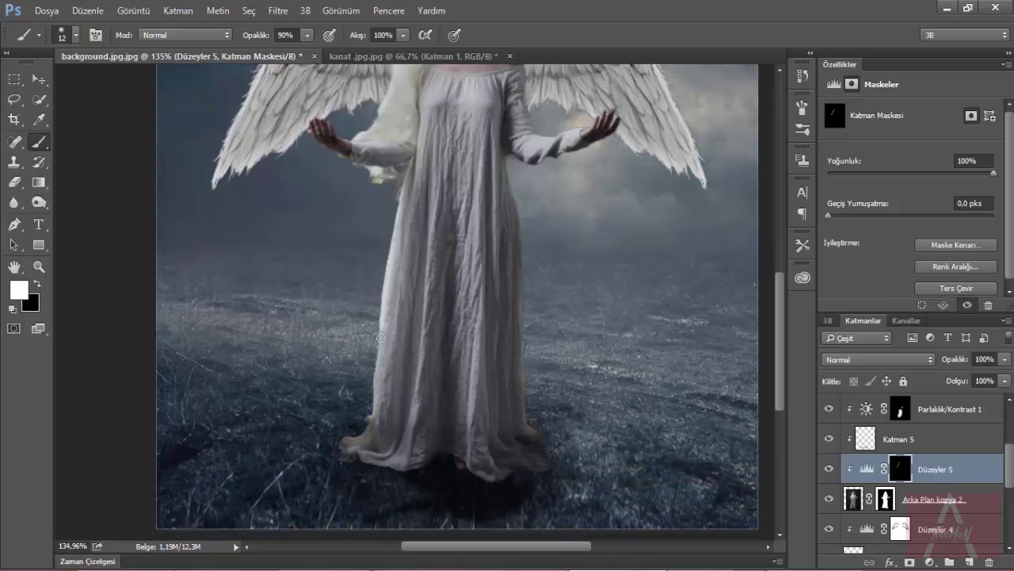
scroll(454, 318, up, 3)
scroll(523, 218, up, 2)
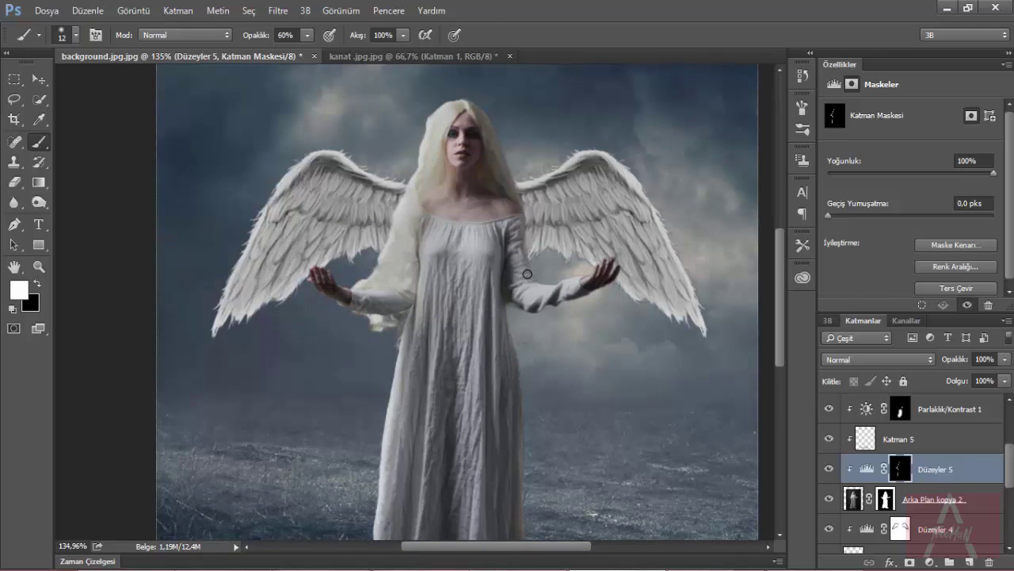
scroll(527, 273, down, 2)
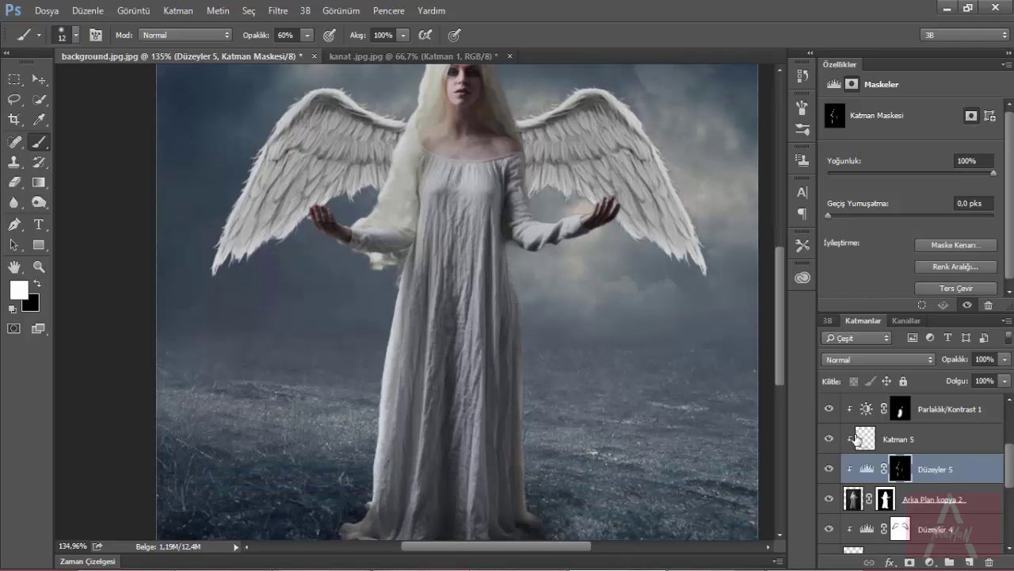
click(901, 216)
Set Düzeyler 5's blend mode to Canlı Işık (Vivid Light) and toggle its visibility to compare
click(878, 358)
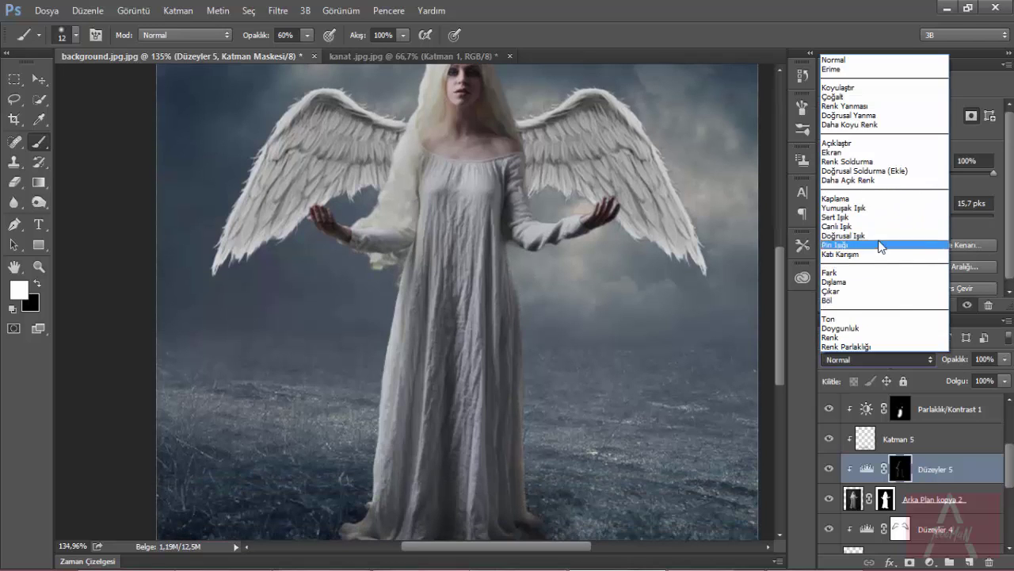
click(877, 238)
key(Up)
key(Up)
key(Up)
key(Up)
key(Up)
key(Up)
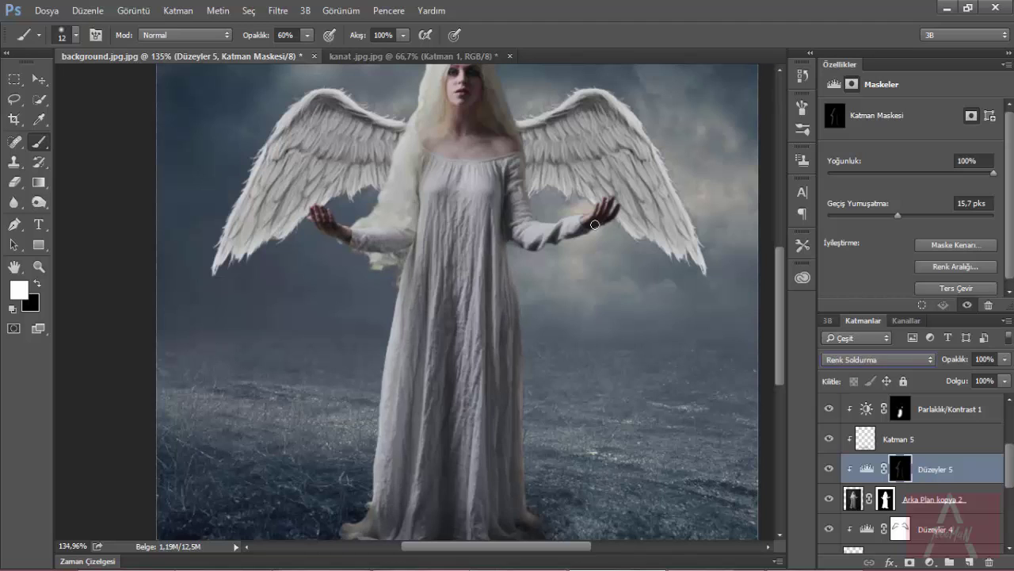
key(Down)
key(Down)
key(Down)
key(Down)
key(Down)
key(Down)
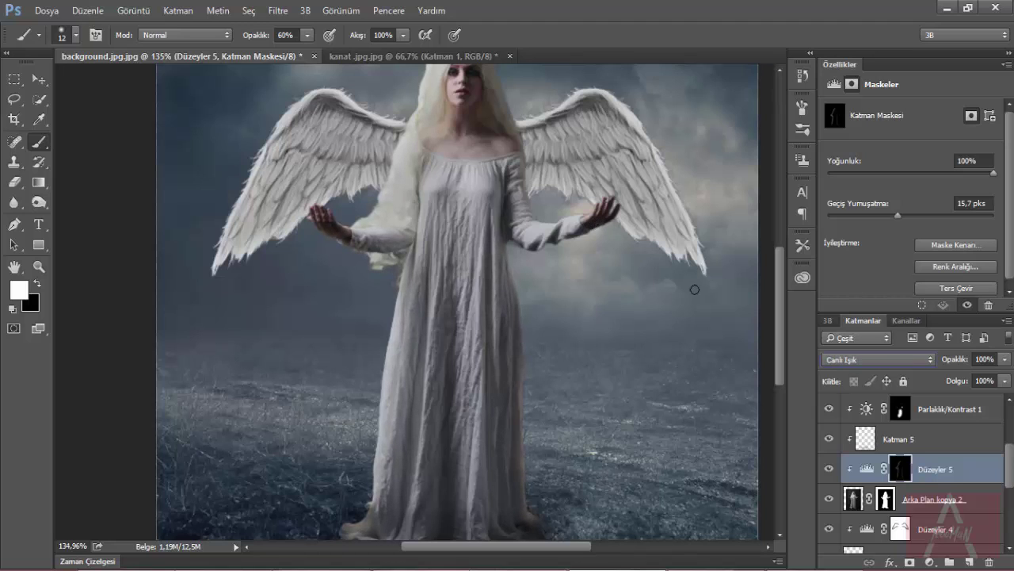
click(828, 468)
click(38, 81)
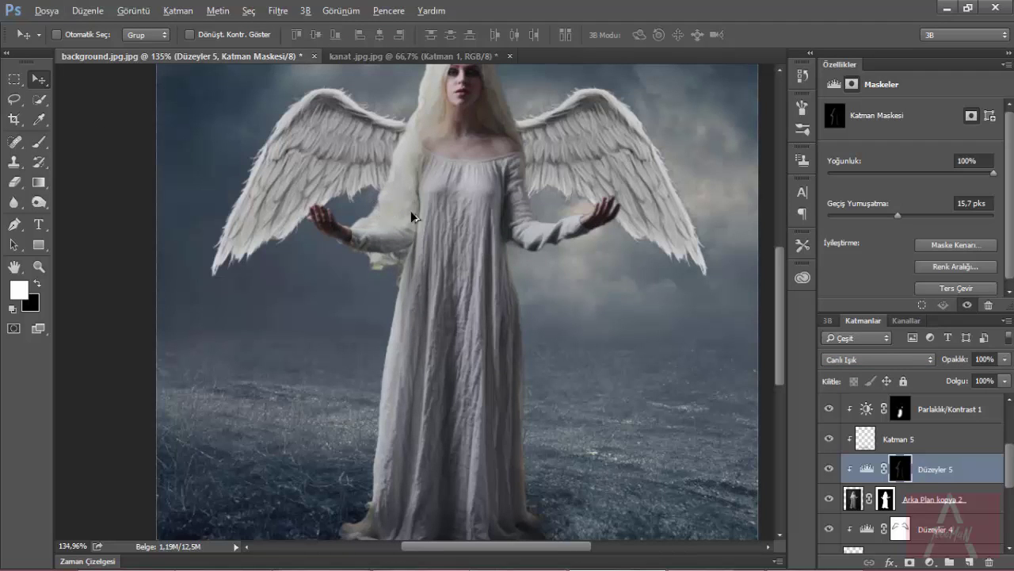
click(935, 411)
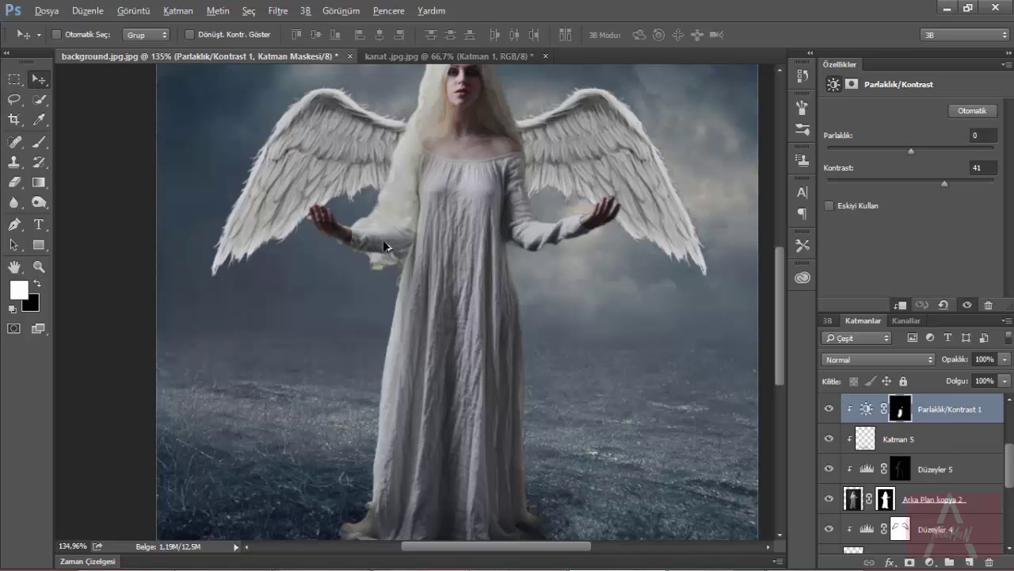
click(38, 142)
scroll(783, 357, up, 5)
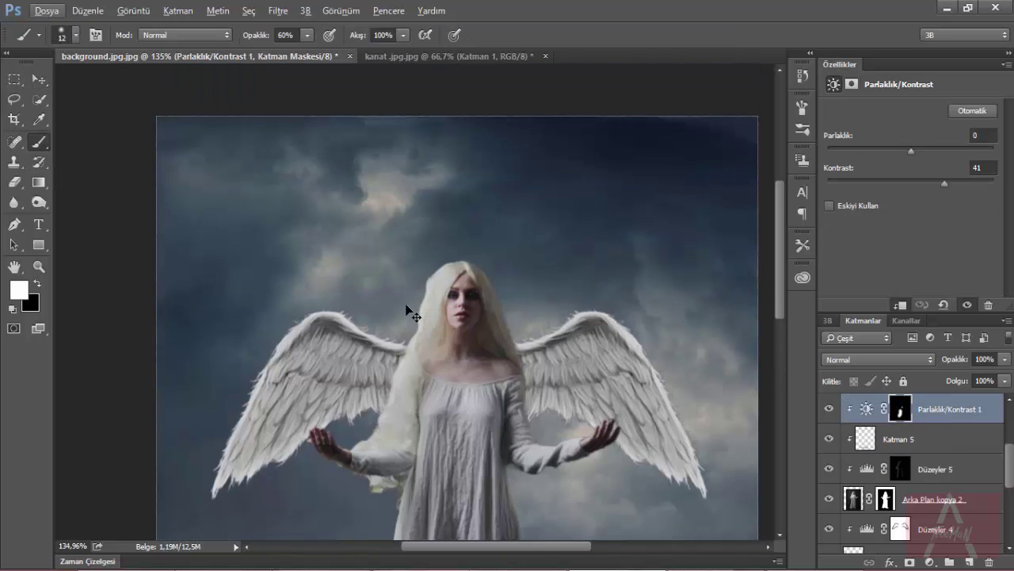
key(v)
drag(782, 303, 757, 391)
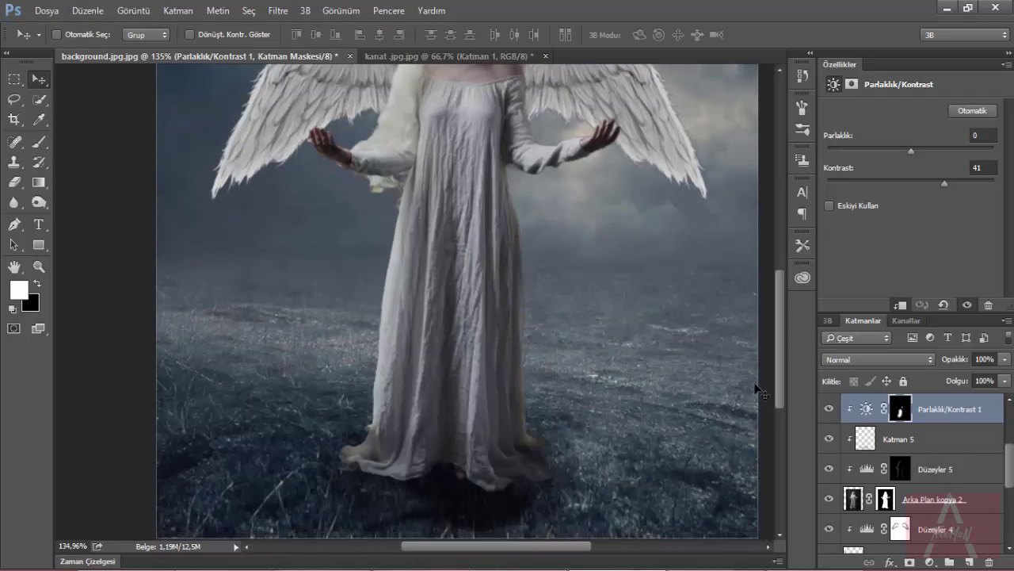
click(38, 141)
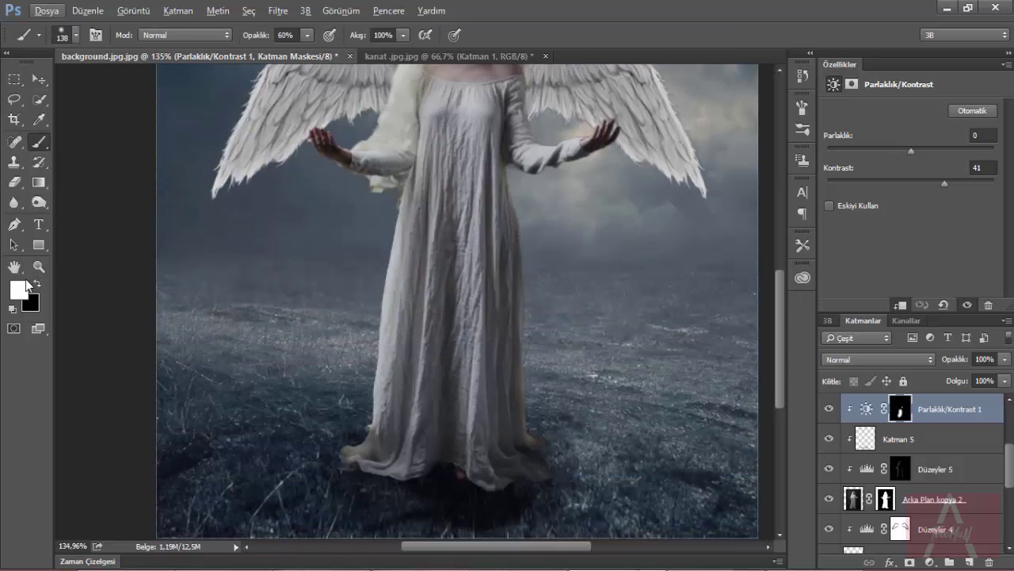
click(39, 266)
drag(368, 236, 461, 260)
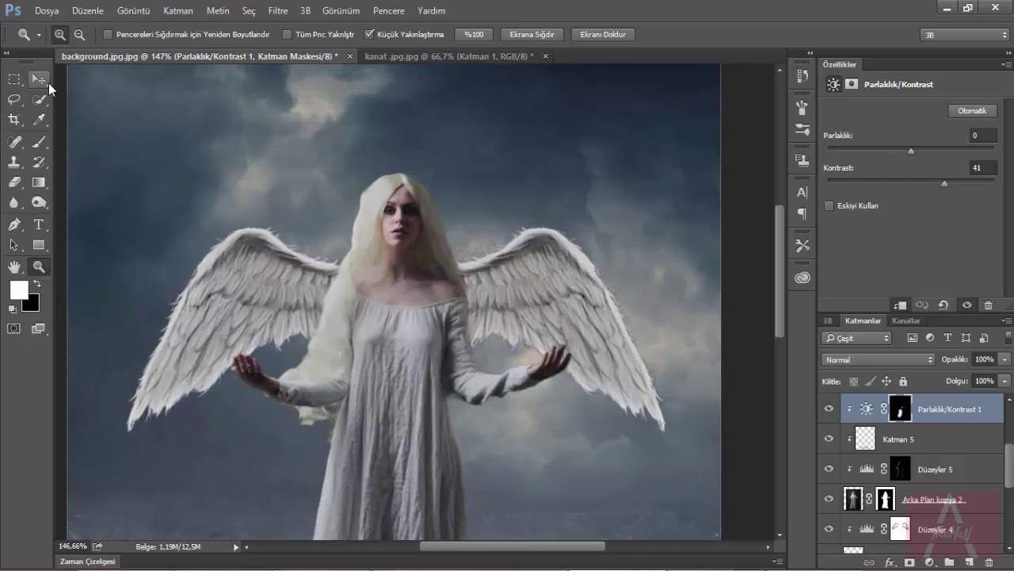
click(38, 78)
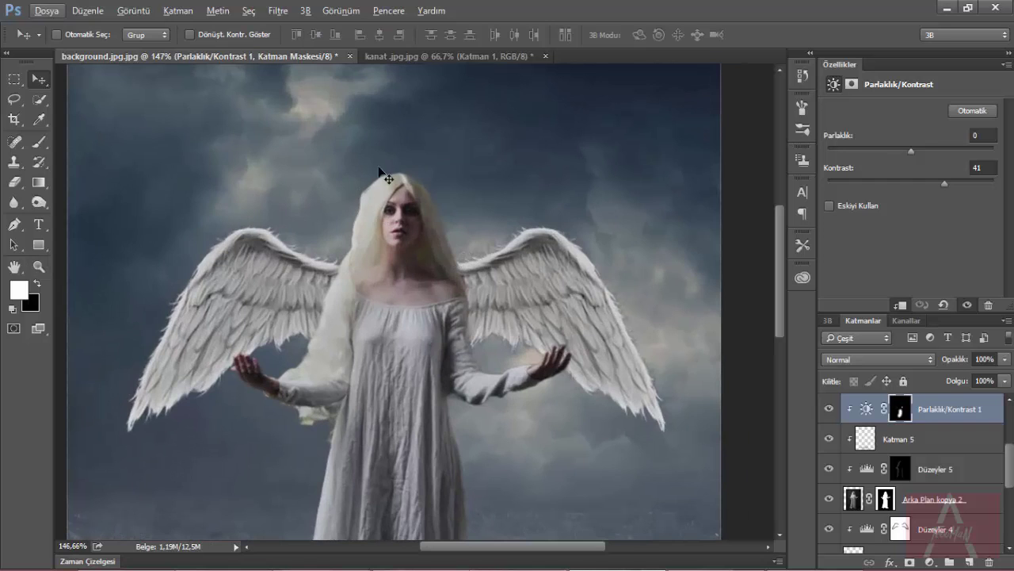
click(447, 56)
drag(407, 278, 362, 256)
scroll(412, 309, down, 3)
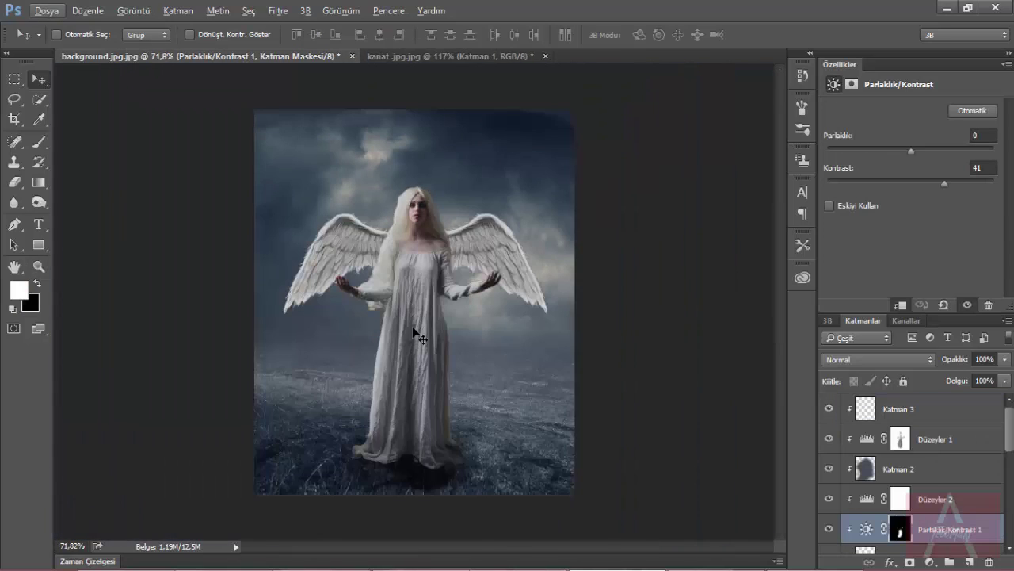
scroll(454, 384, up, 2)
scroll(885, 471, down, 2)
Add a Hue/Saturation layer, Ton/Doygunluk 1, above the angel with lowered saturation
click(911, 472)
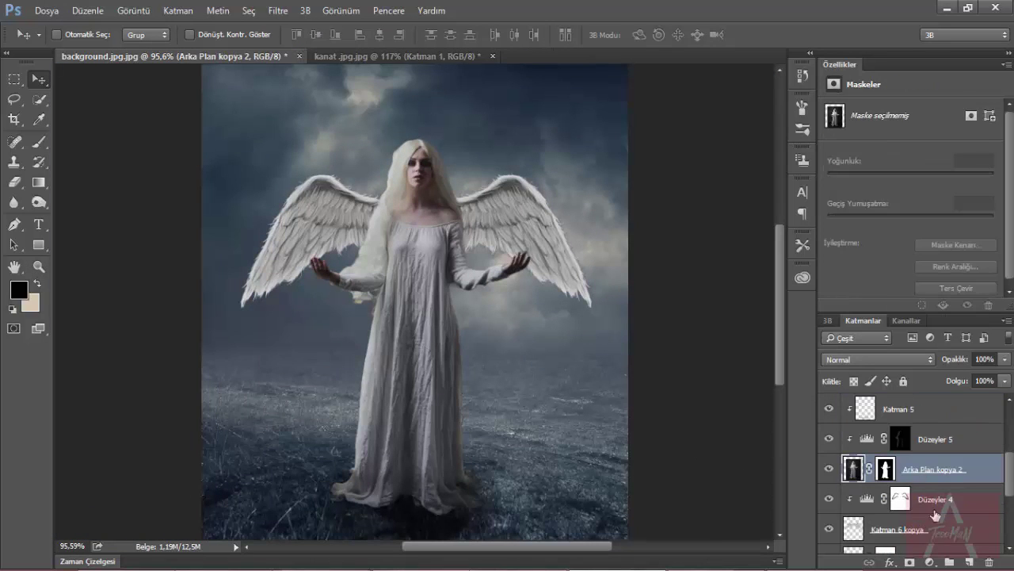
click(928, 561)
click(928, 357)
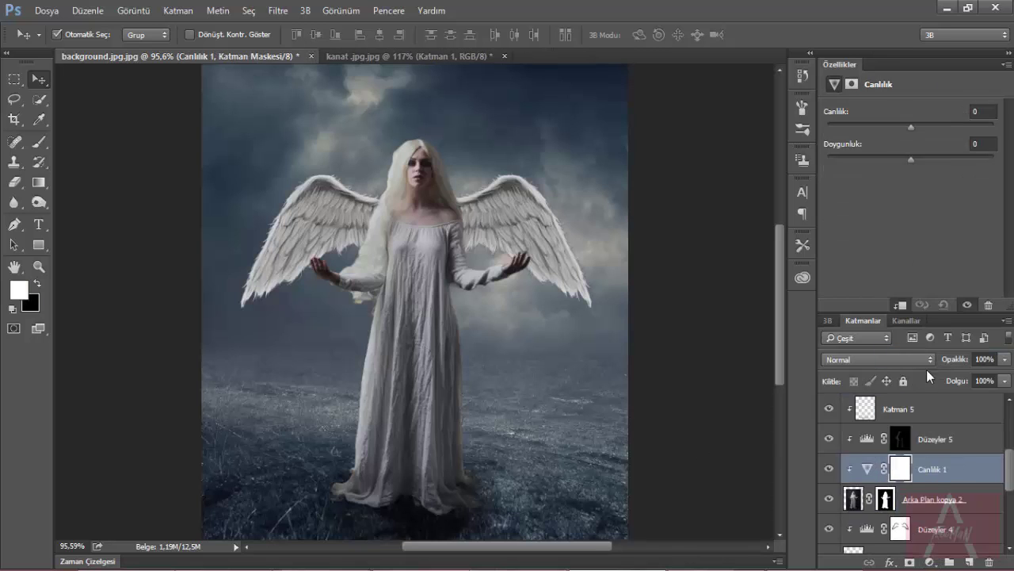
key(ctrl+z)
click(928, 561)
click(928, 375)
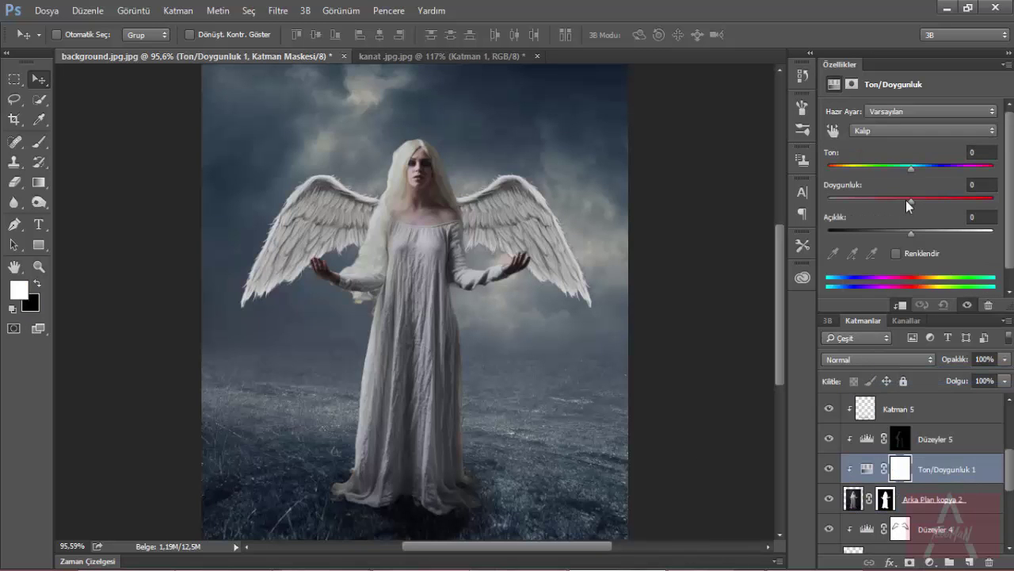
drag(911, 198, 893, 198)
Invert the Ton/Doygunluk 1 mask and brush over part of the angel to reveal it
click(904, 469)
click(940, 290)
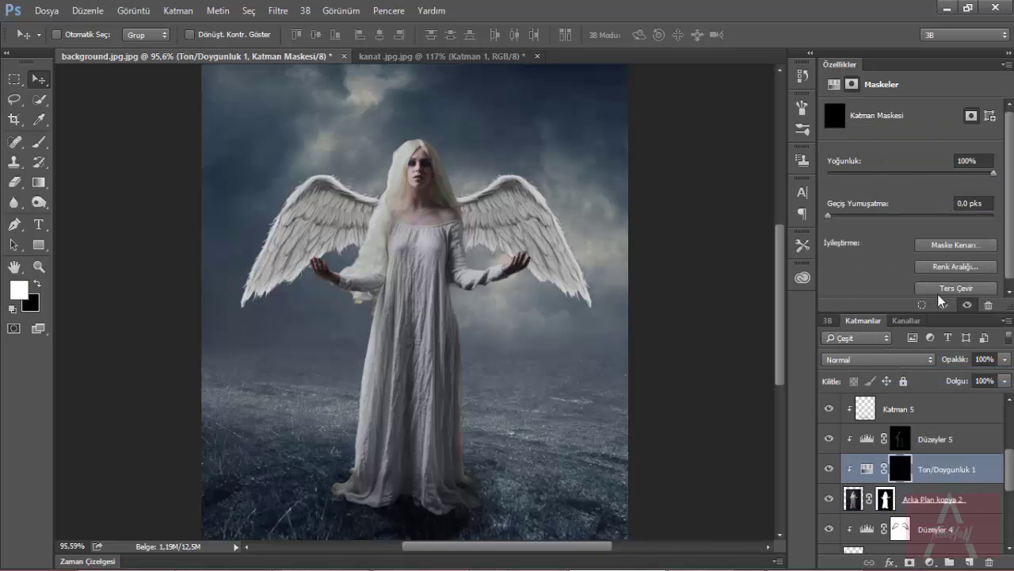
key(b)
scroll(428, 170, up, 2)
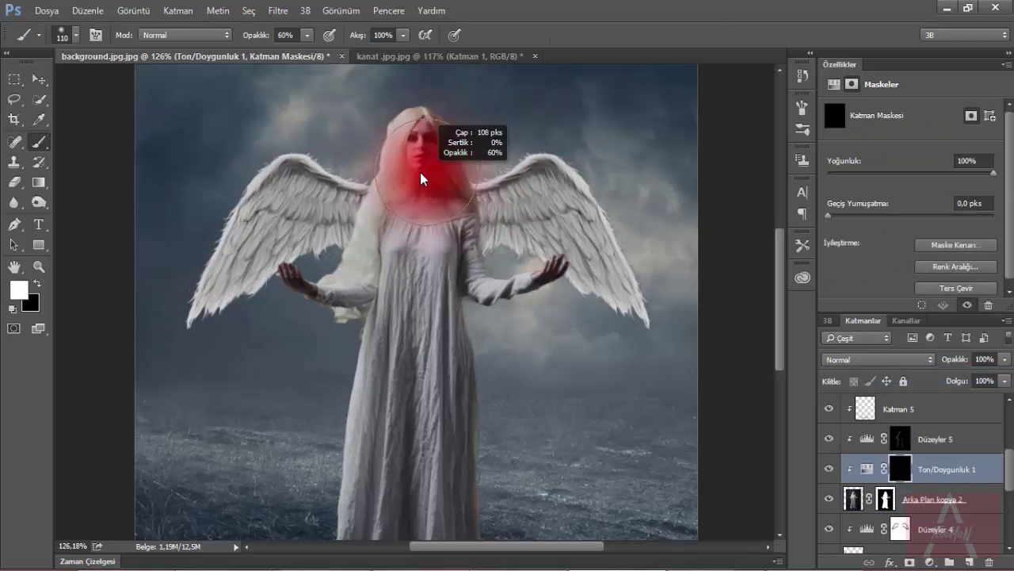
key(x)
key(x)
drag(415, 153, 444, 206)
scroll(475, 238, down, 3)
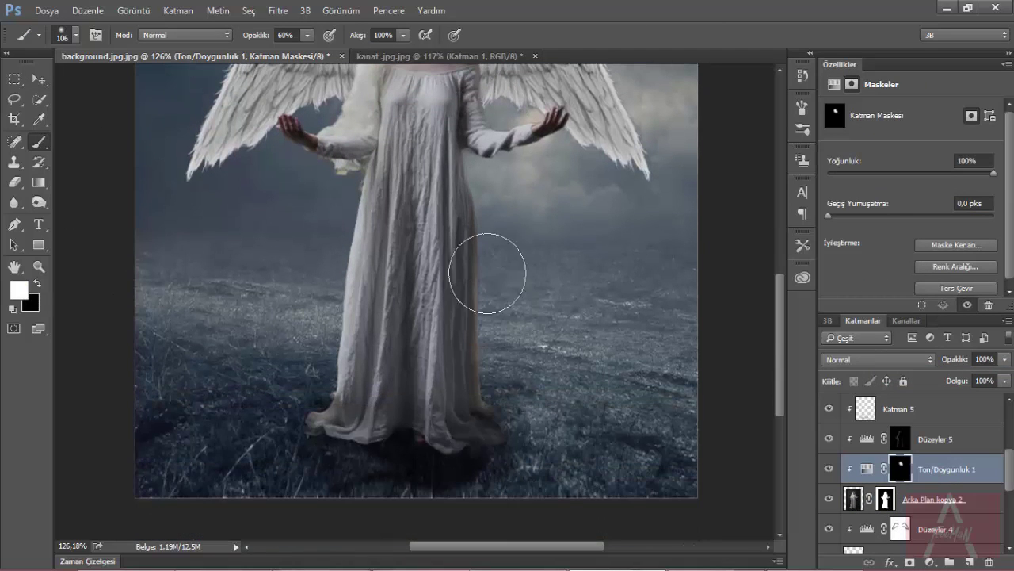
scroll(423, 124, up, 3)
scroll(480, 211, up, 2)
scroll(476, 171, up, 5)
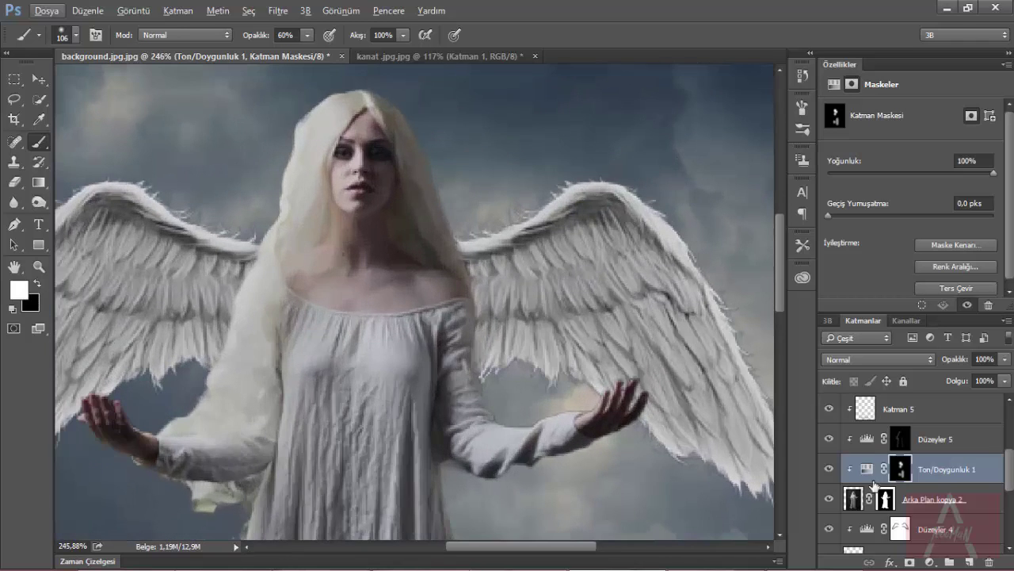
Touch up the Arka Plan kopya 2 mask along the neck-side hair edge with a 5 px brush
click(886, 498)
scroll(464, 262, up, 2)
scroll(464, 262, up, 2)
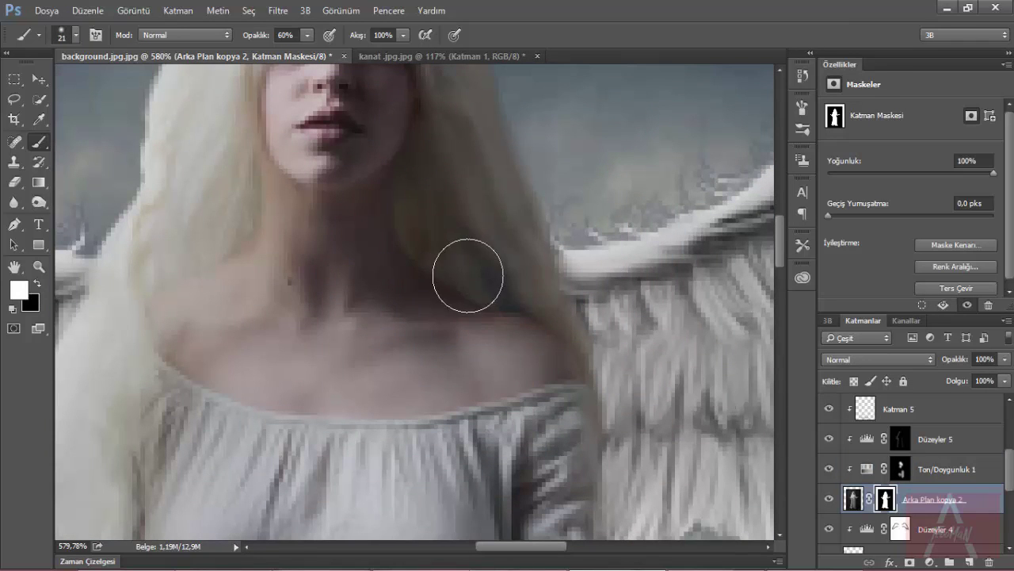
key(x)
mouse_move(495, 282)
mouse_down()
mouse_move(468, 283)
mouse_move(507, 292)
mouse_move(527, 340)
mouse_move(509, 302)
mouse_up()
scroll(507, 293, down, 5)
key(x)
scroll(507, 294, up, 5)
Clone-stamp the neck and shoulder skin on Arka Plan kopya 2's pixels at 70% opacity
key(ctrl+2)
key(s)
scroll(475, 261, up, 2)
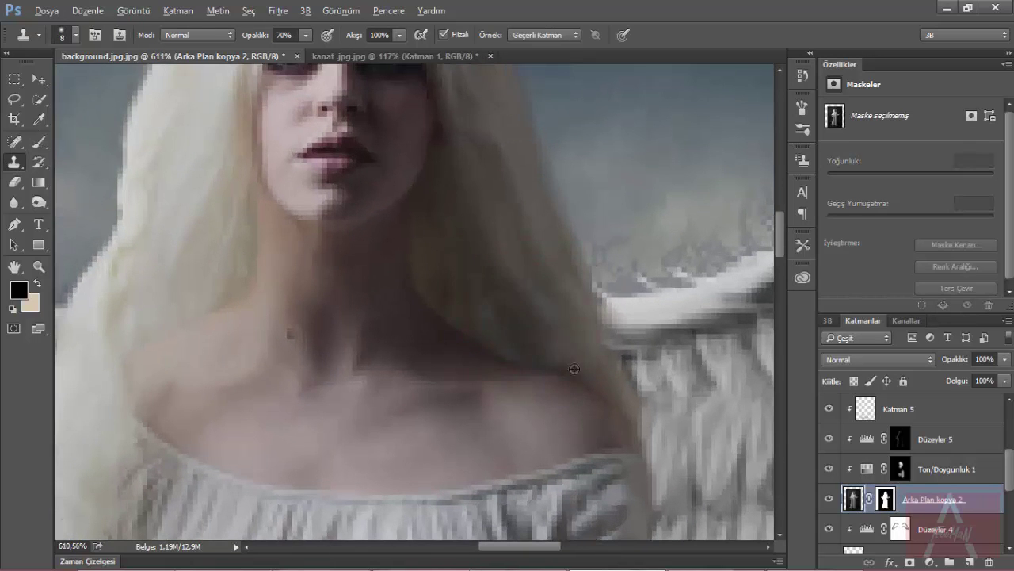
key(ctrl+0)
scroll(420, 452, up, 1)
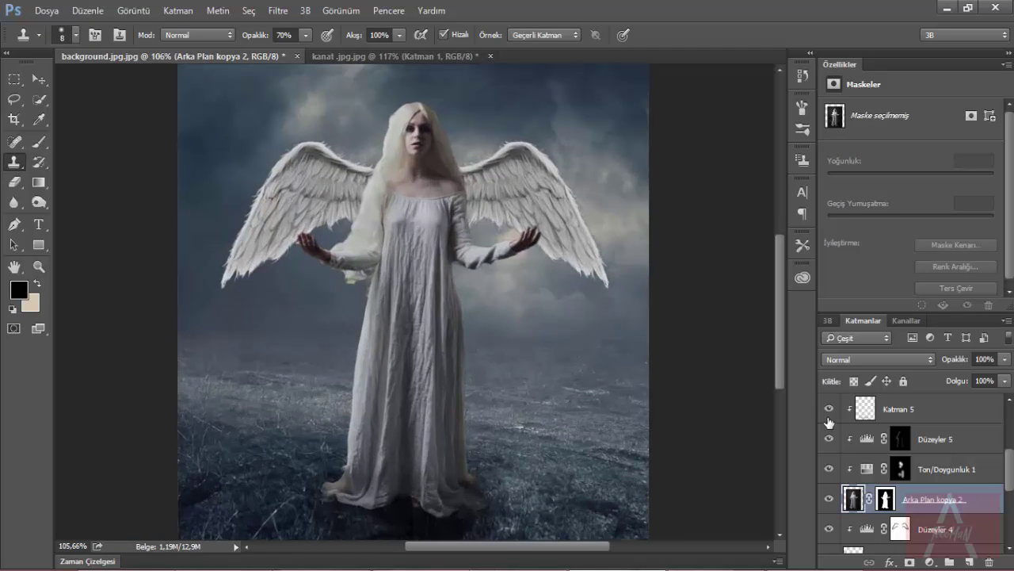
scroll(846, 463, down, 1)
scroll(846, 464, up, 2)
scroll(847, 463, up, 4)
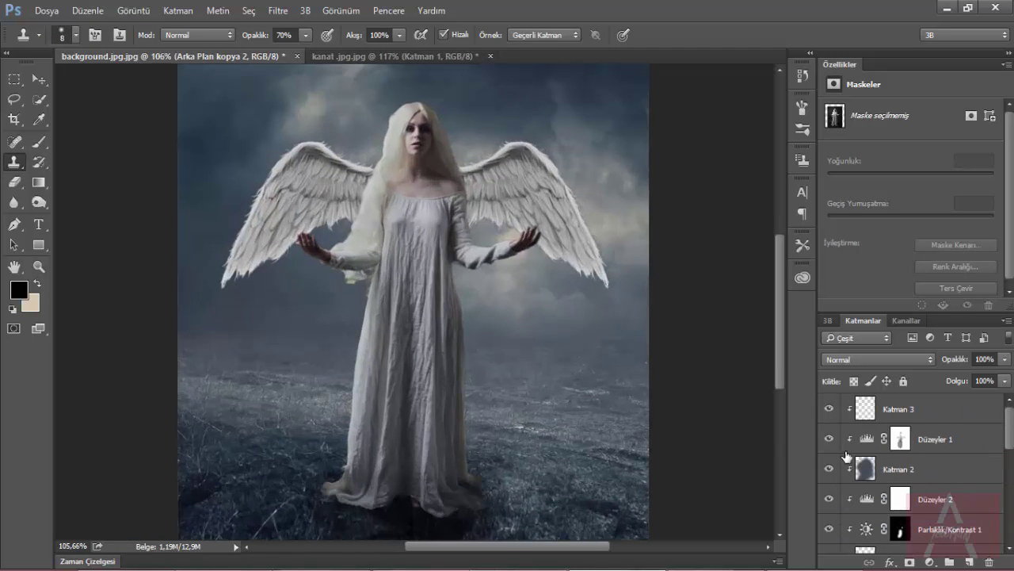
Mask Katman 3 along the lower dress with a 30 px black brush on a new layer mask
click(903, 409)
click(909, 562)
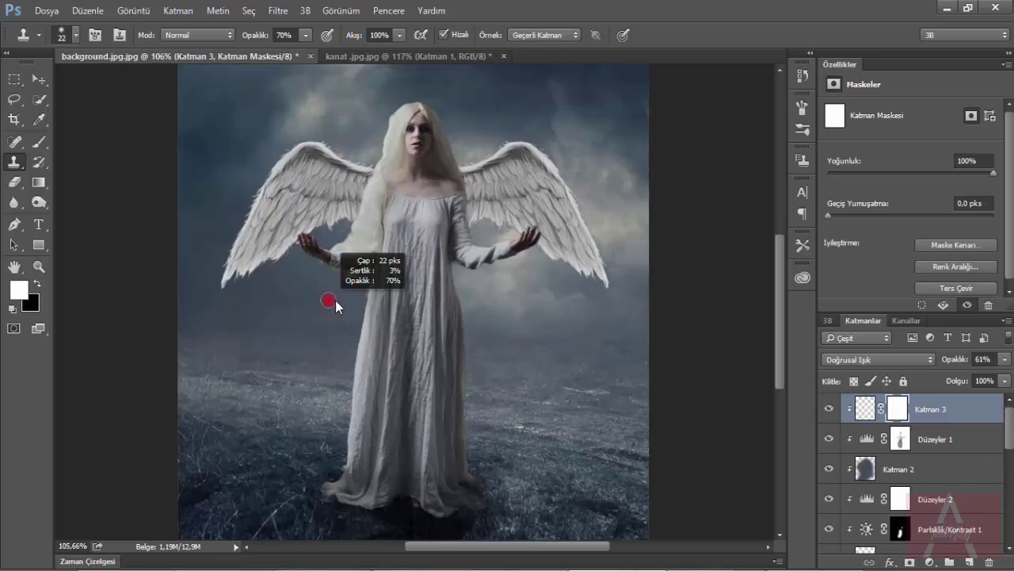
key(b)
scroll(456, 515, up, 3)
key(bracketright)
key(bracketright)
key(bracketright)
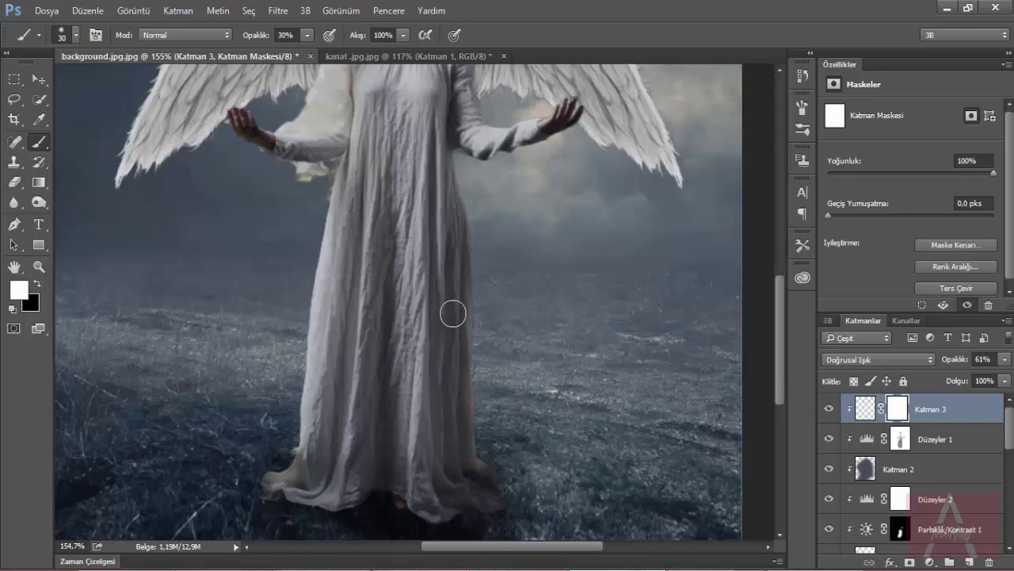
key(x)
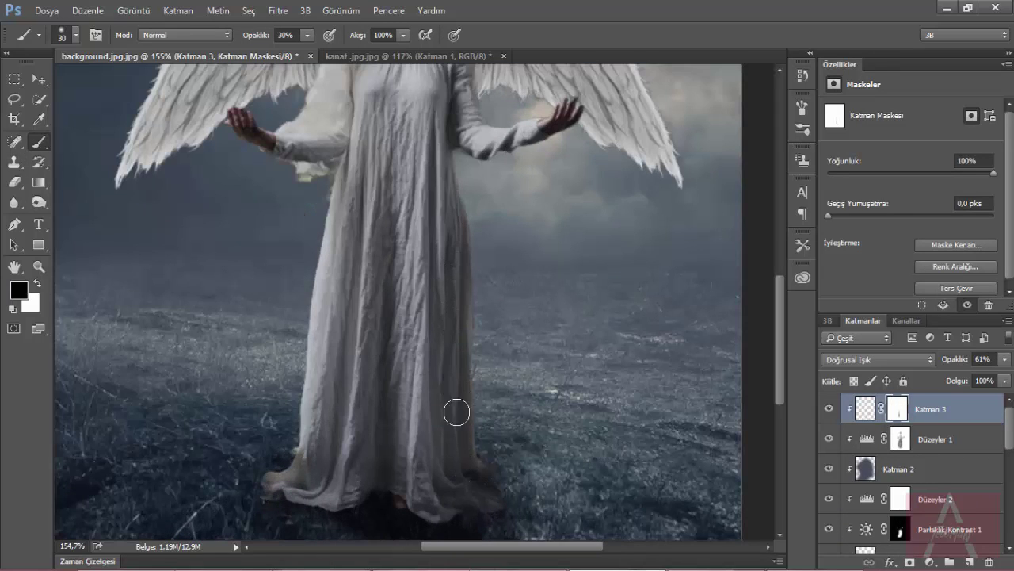
scroll(286, 481, down, 3)
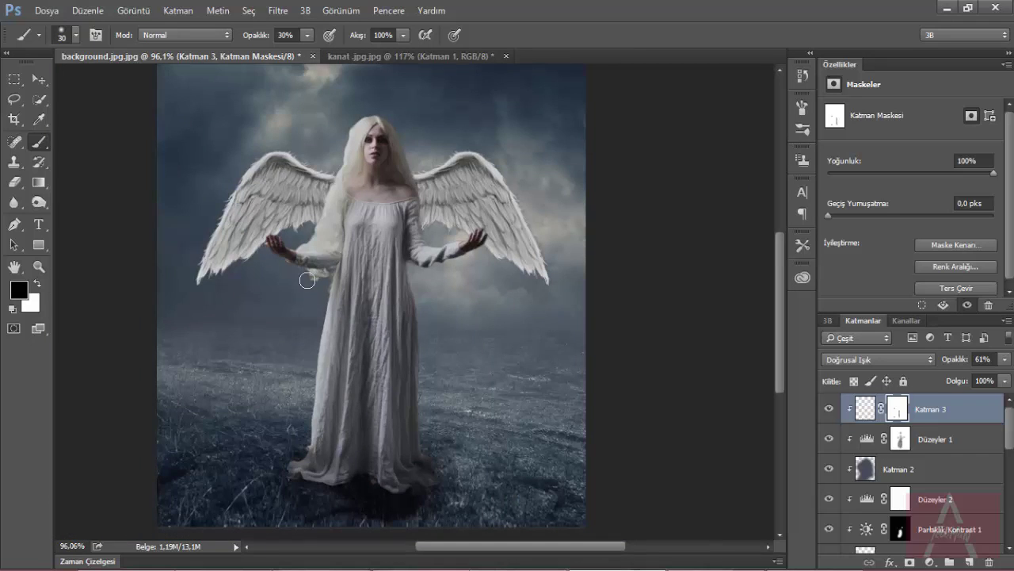
scroll(482, 246, down, 2)
scroll(409, 299, up, 2)
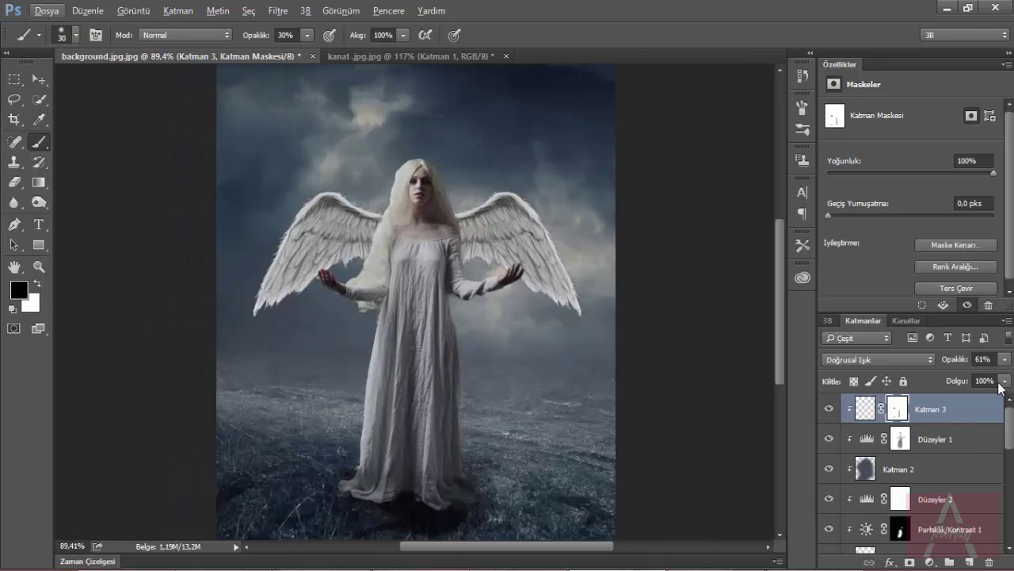
click(929, 562)
Add a linear black-to-transparent gradient fill layer at a 65,22° angle
click(911, 245)
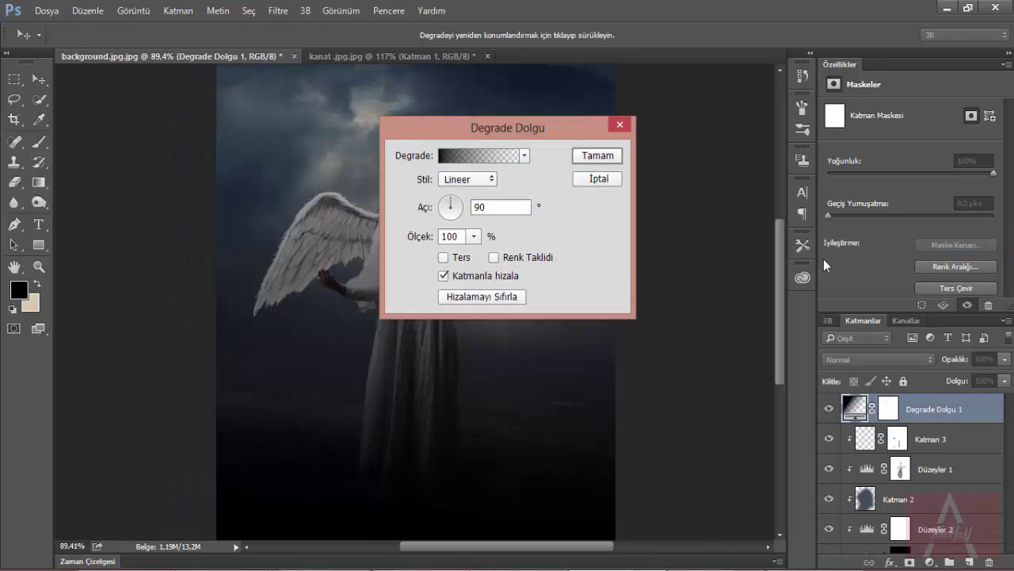
drag(435, 451, 428, 514)
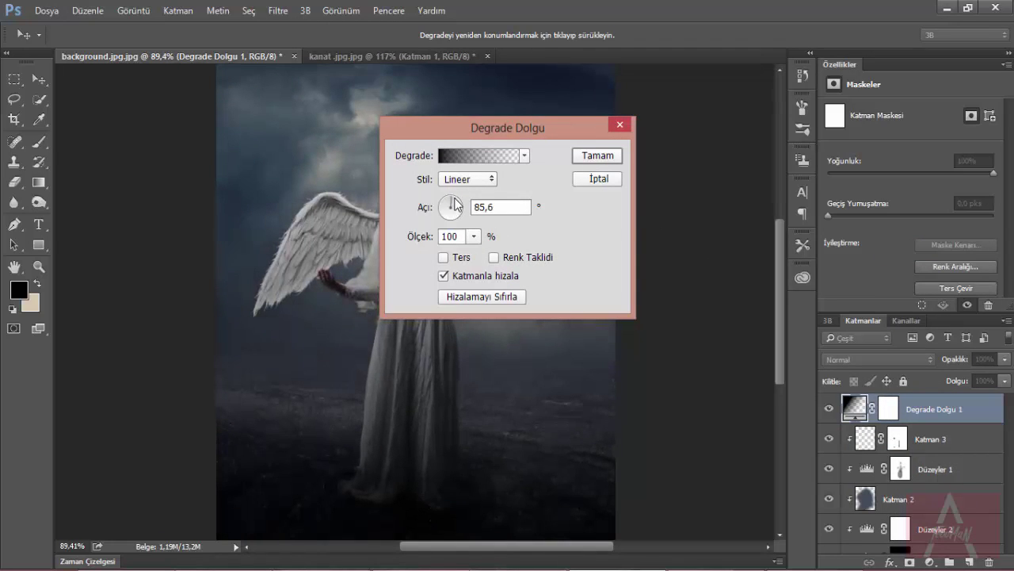
drag(455, 205, 458, 204)
drag(507, 131, 770, 127)
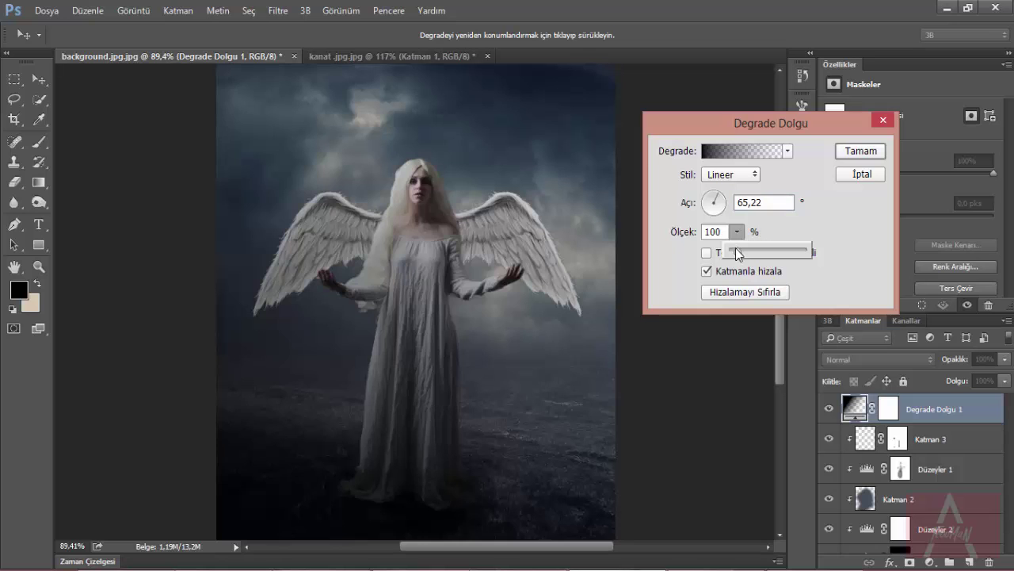
drag(736, 252, 738, 255)
click(730, 174)
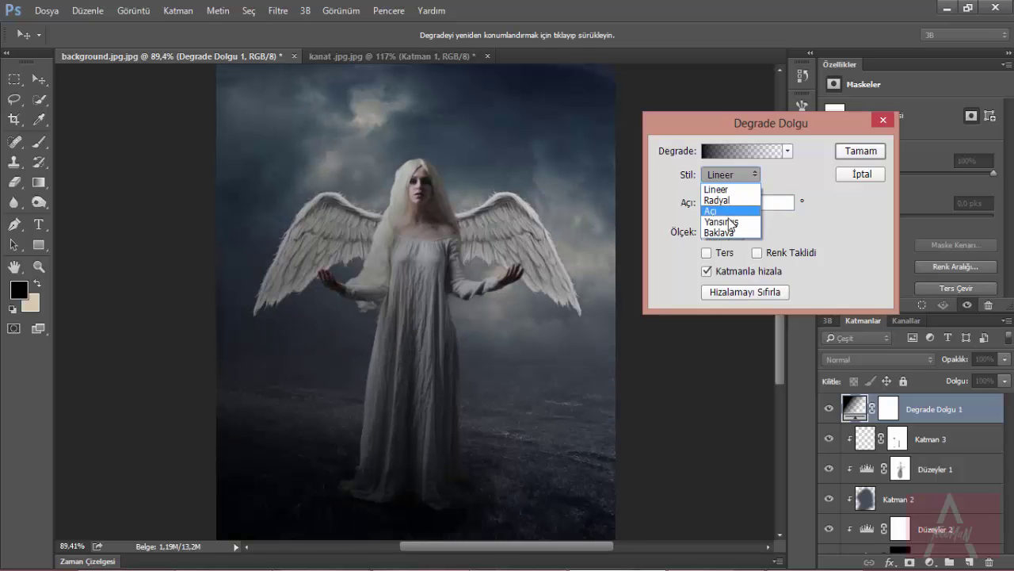
click(728, 215)
key(Down)
key(Up)
key(Up)
key(Up)
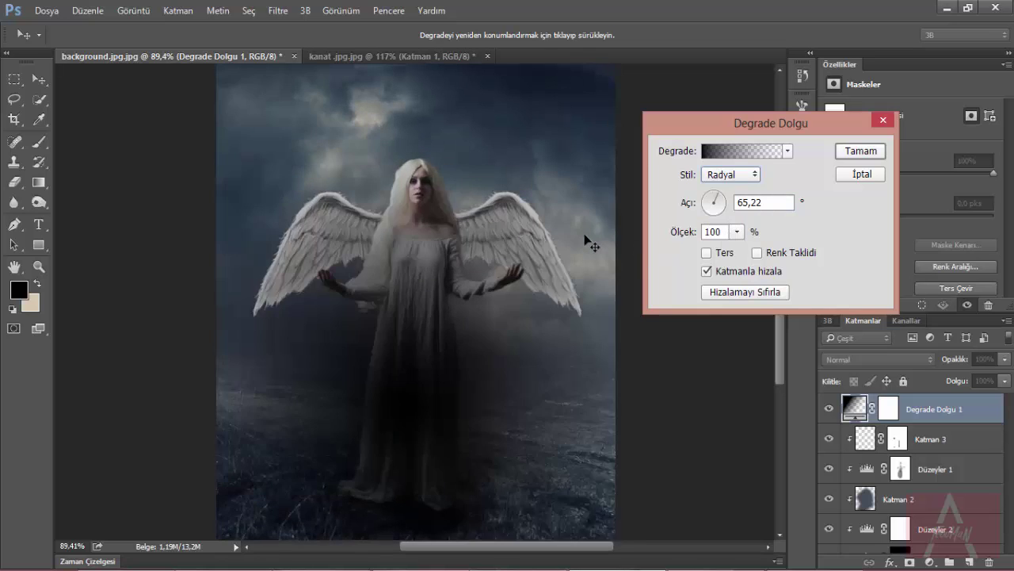
key(Up)
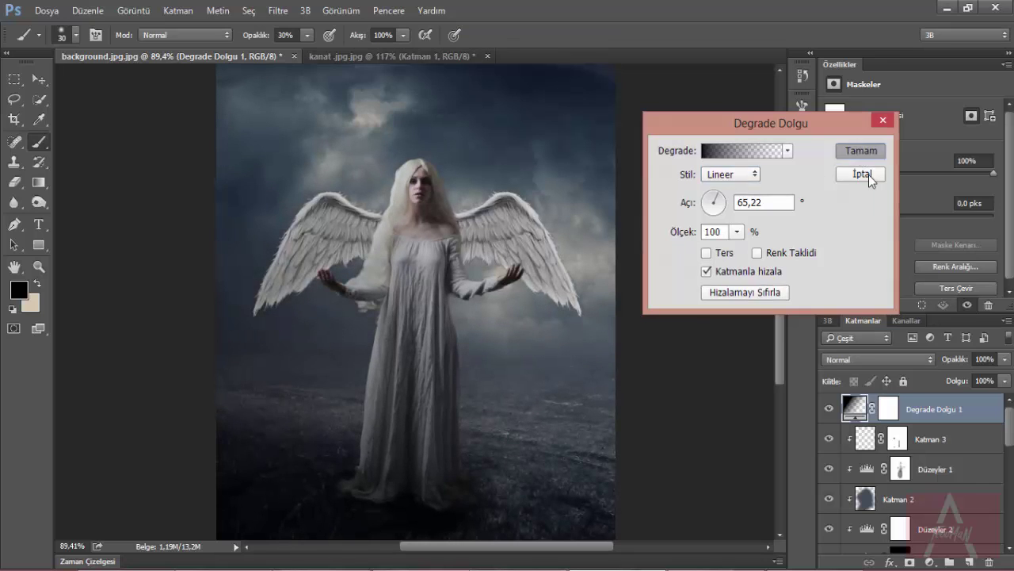
click(867, 174)
Lower the Degrade Dolgu 1 layer opacity to 52%
click(1005, 359)
drag(1003, 376, 968, 376)
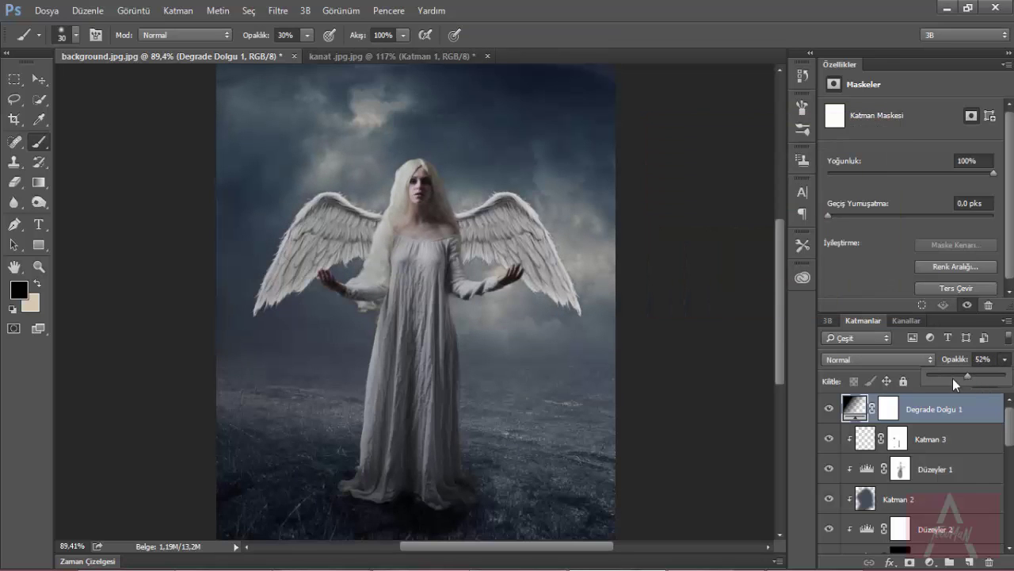
scroll(899, 487, down, 3)
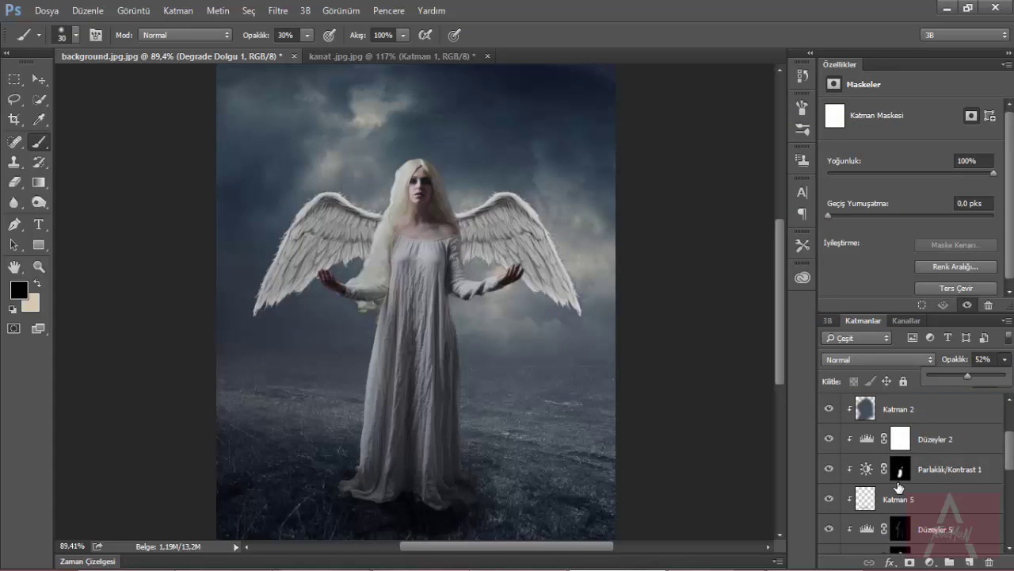
scroll(912, 496, up, 3)
Set the foreground paint colour to pale pink
click(36, 283)
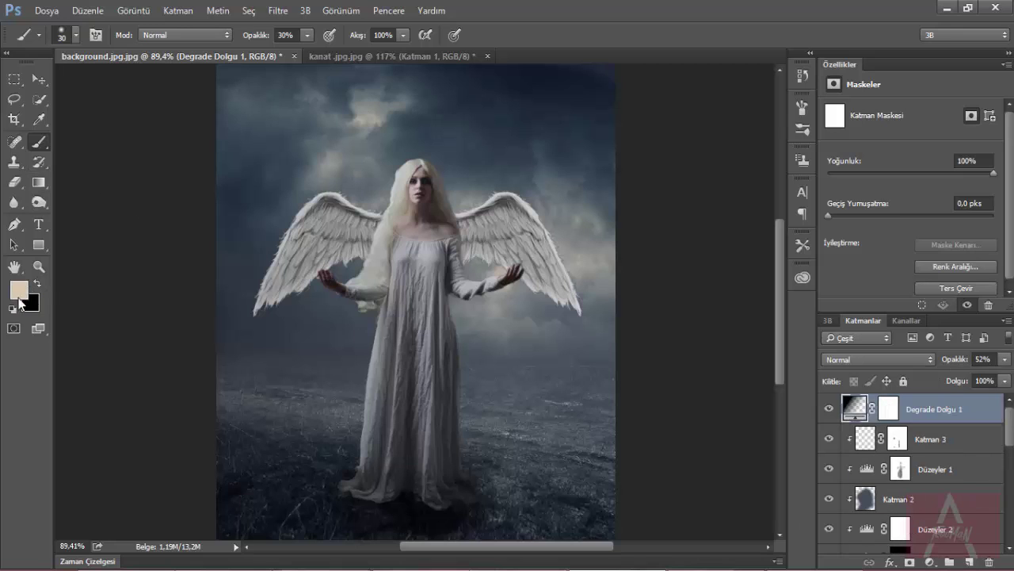
click(586, 128)
drag(516, 245, 479, 207)
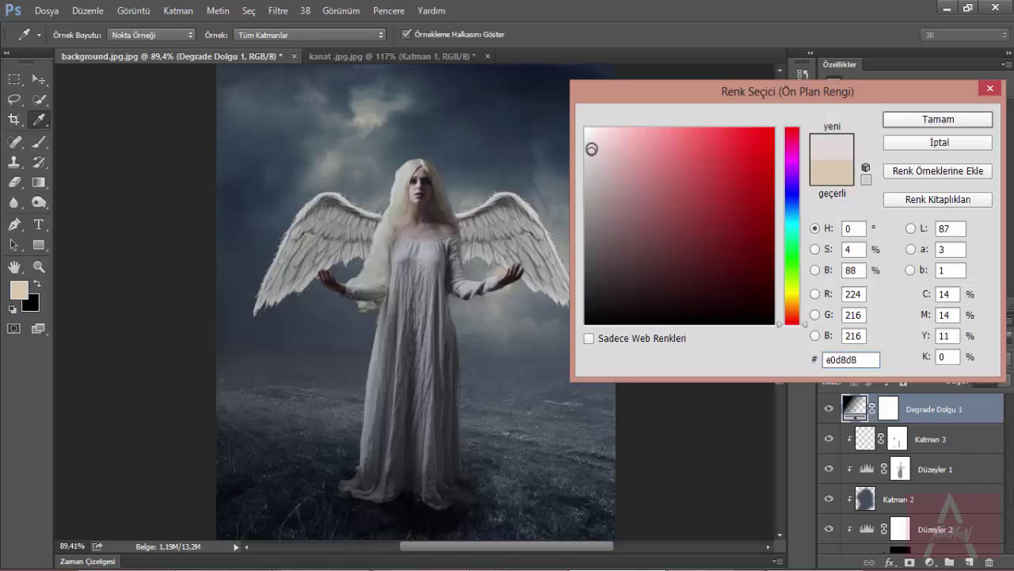
click(922, 119)
On a new layer below Degrade Dolgu 1, paint a 307 px soft glow beside the angel's head
click(968, 561)
key(b)
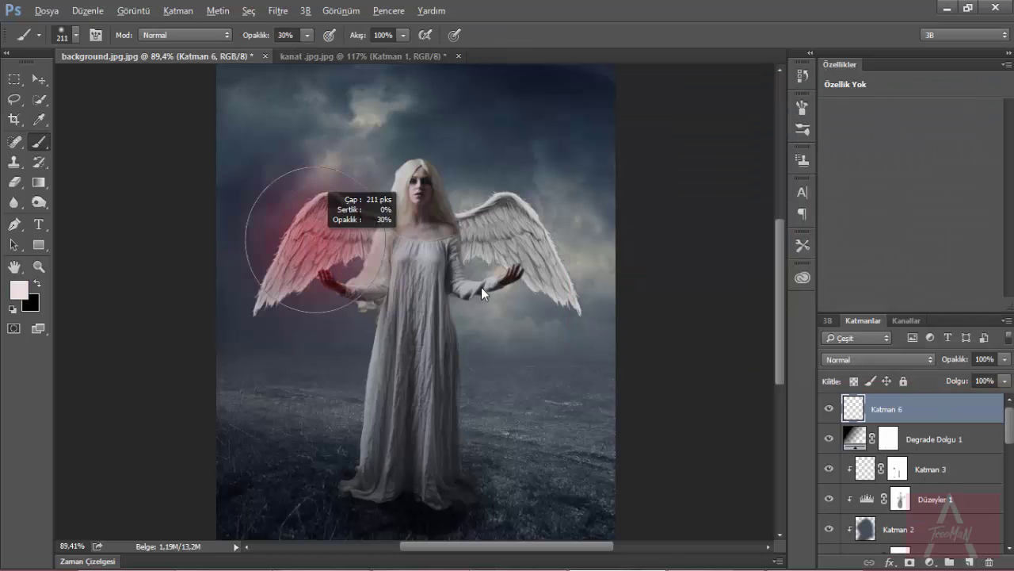
drag(888, 409, 881, 440)
key(0)
key(bracketright)
key(bracketright)
click(333, 147)
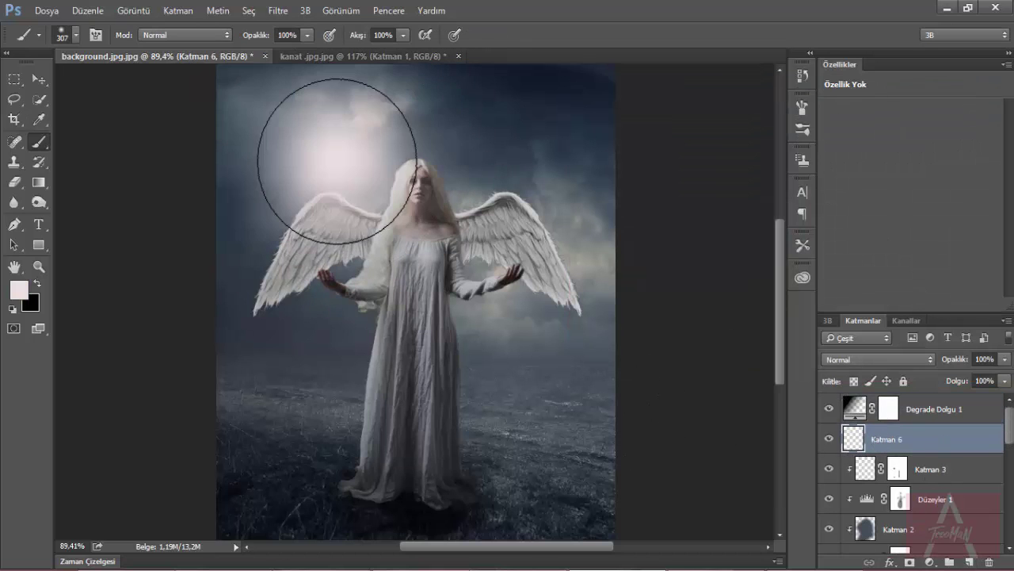
key(ctrl+z)
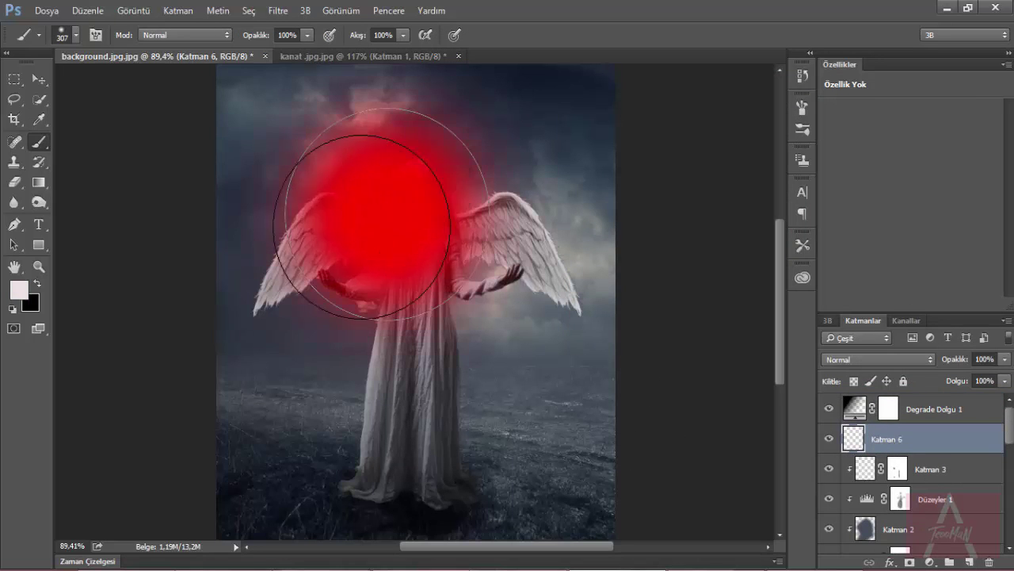
click(321, 151)
scroll(386, 336, down, 3)
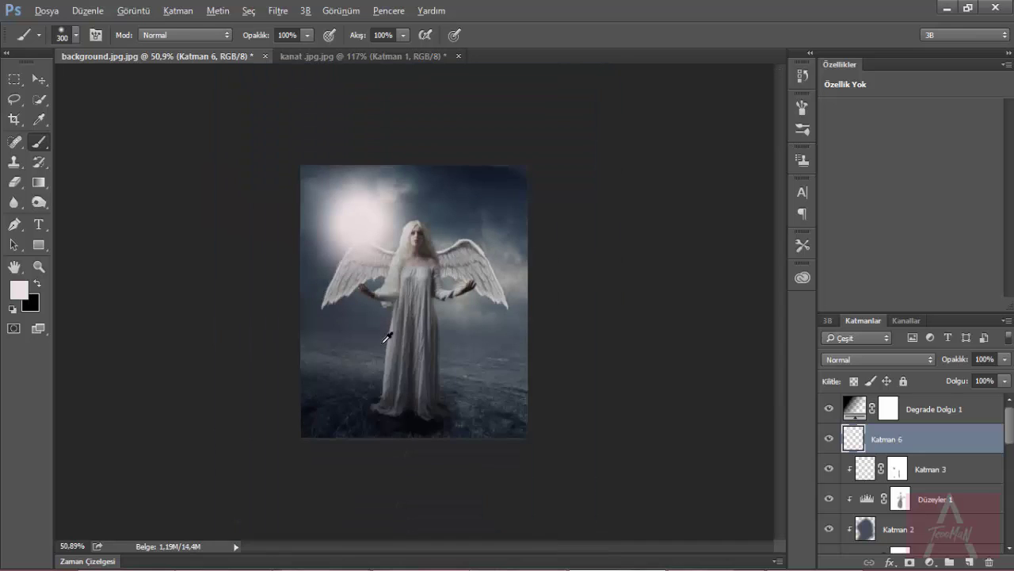
scroll(361, 261, up, 3)
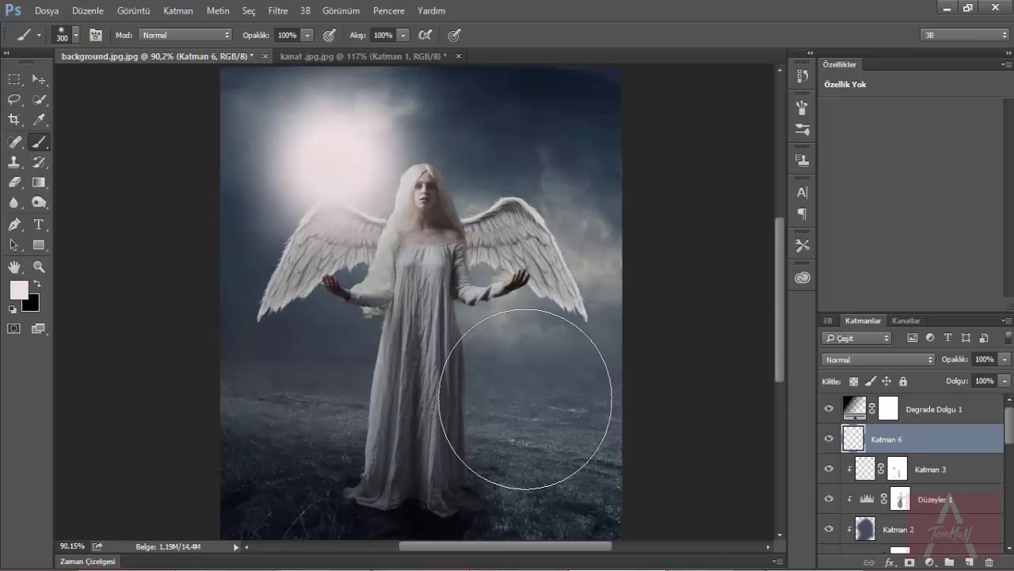
Scale the glow up slightly and move it into position
key(ctrl+t)
drag(487, 317, 499, 334)
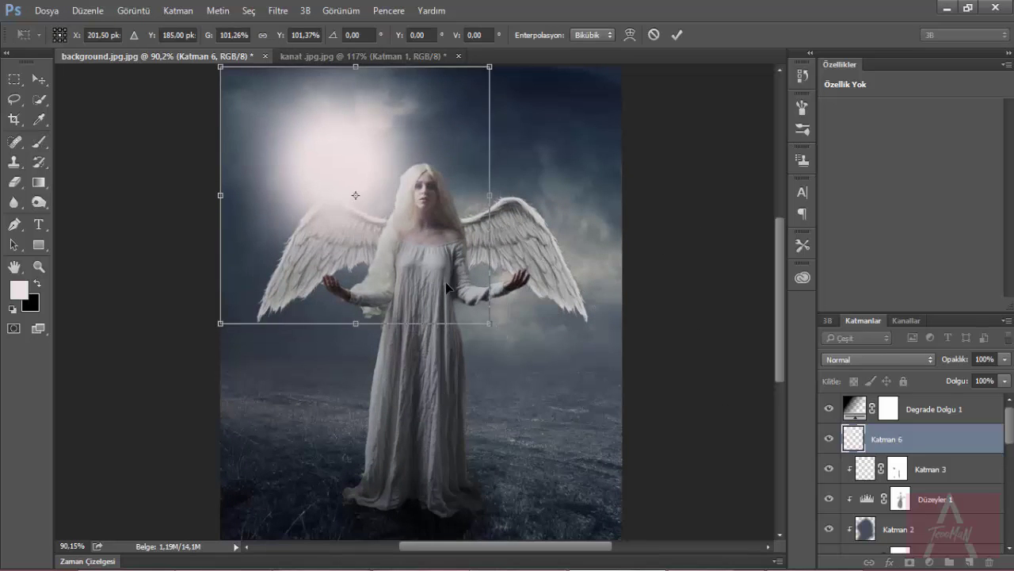
key(Return)
key(v)
drag(409, 190, 468, 237)
scroll(468, 238, down, 2)
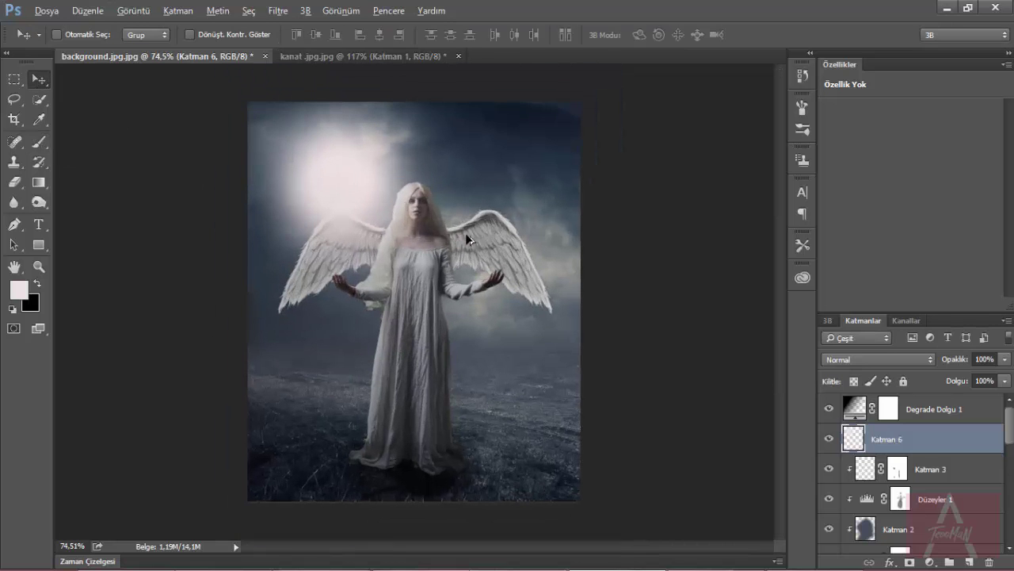
Stamp all visible layers into a merged Katman 7 on top
click(929, 411)
key(ctrl+alt+shift+e)
click(277, 10)
In Camera Raw, set exposure -0,35, raise highlights, whites +67 and clarity -27
click(305, 102)
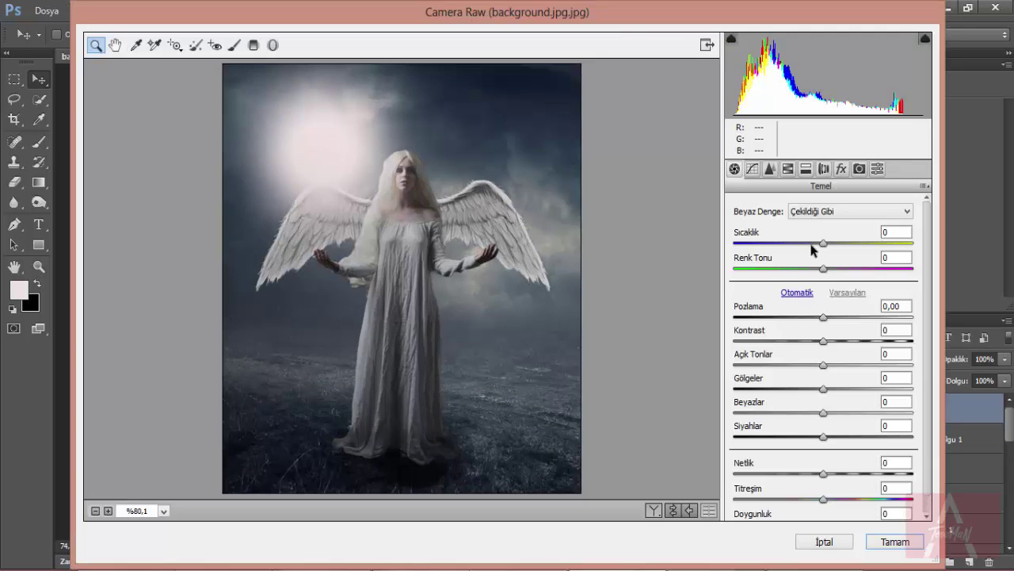
mouse_move(824, 243)
mouse_down()
mouse_move(795, 242)
mouse_move(828, 268)
mouse_up()
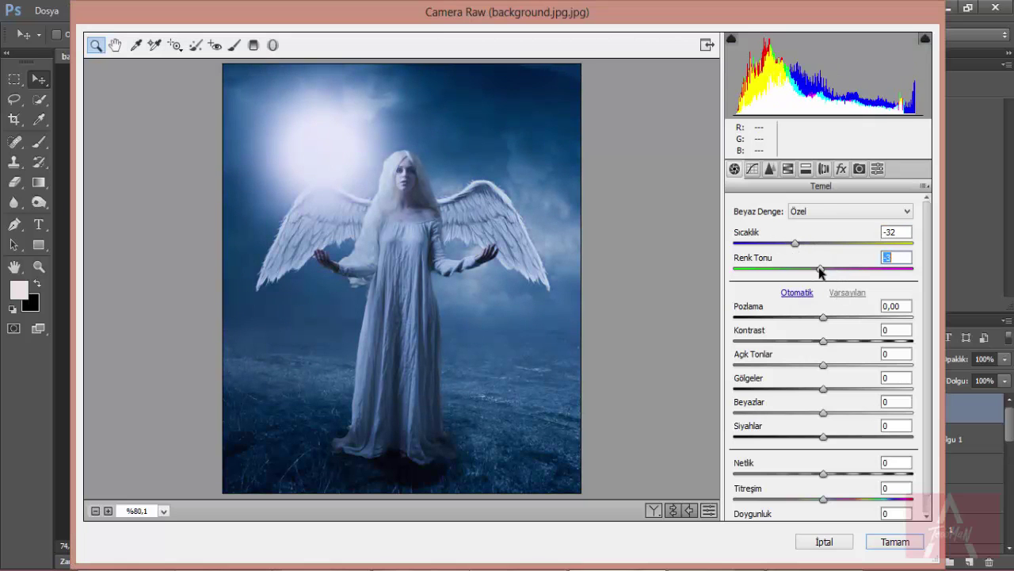
drag(824, 317, 817, 317)
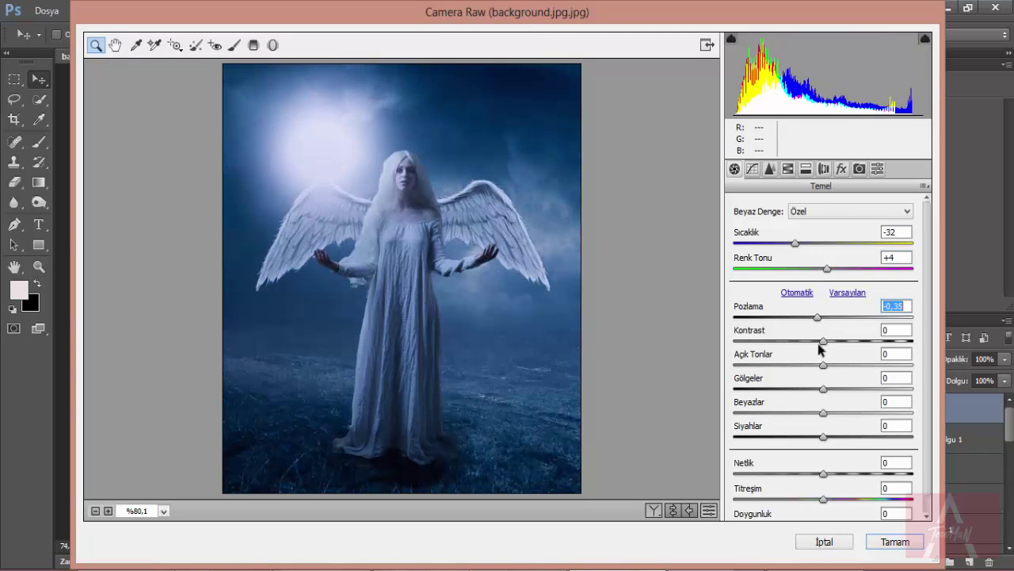
mouse_move(823, 364)
mouse_down()
mouse_move(866, 365)
mouse_move(846, 365)
mouse_up()
drag(824, 412, 883, 412)
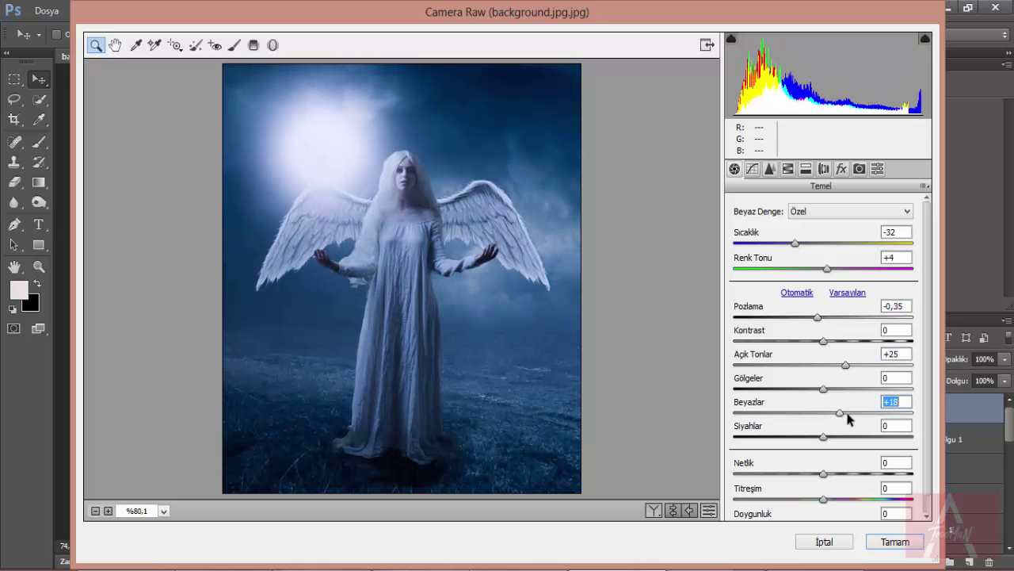
mouse_move(823, 473)
mouse_down()
mouse_move(766, 477)
mouse_move(804, 482)
mouse_up()
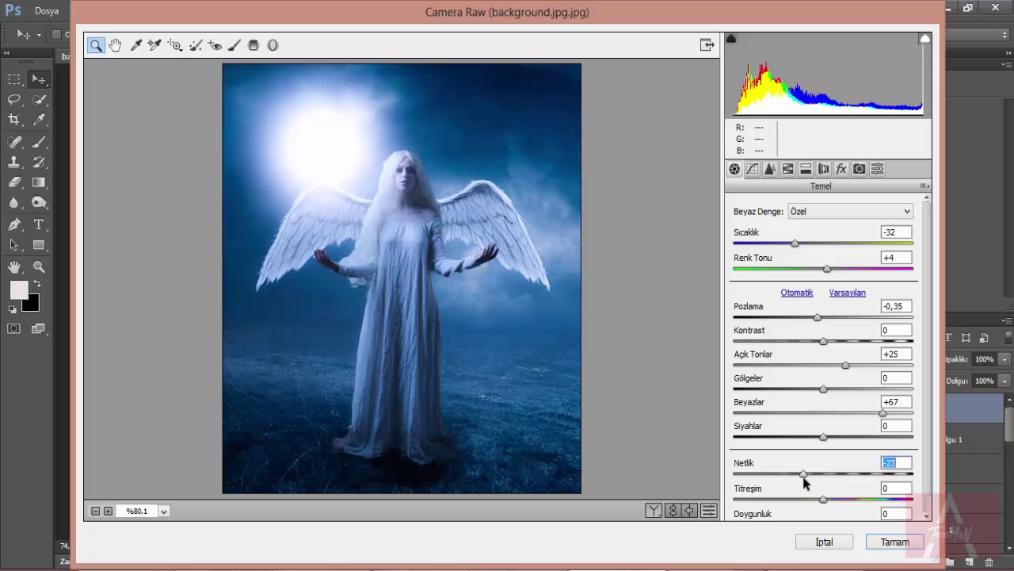
Settle temperature at -38, with vibrance +5 and saturation +6
drag(792, 246, 779, 247)
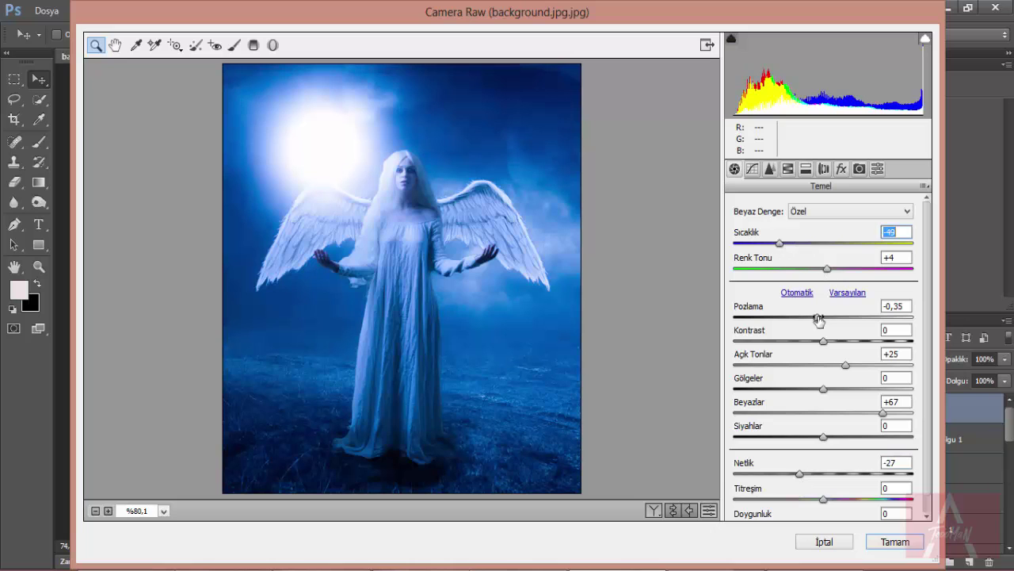
mouse_move(822, 501)
mouse_down()
mouse_move(793, 500)
mouse_move(827, 501)
mouse_up()
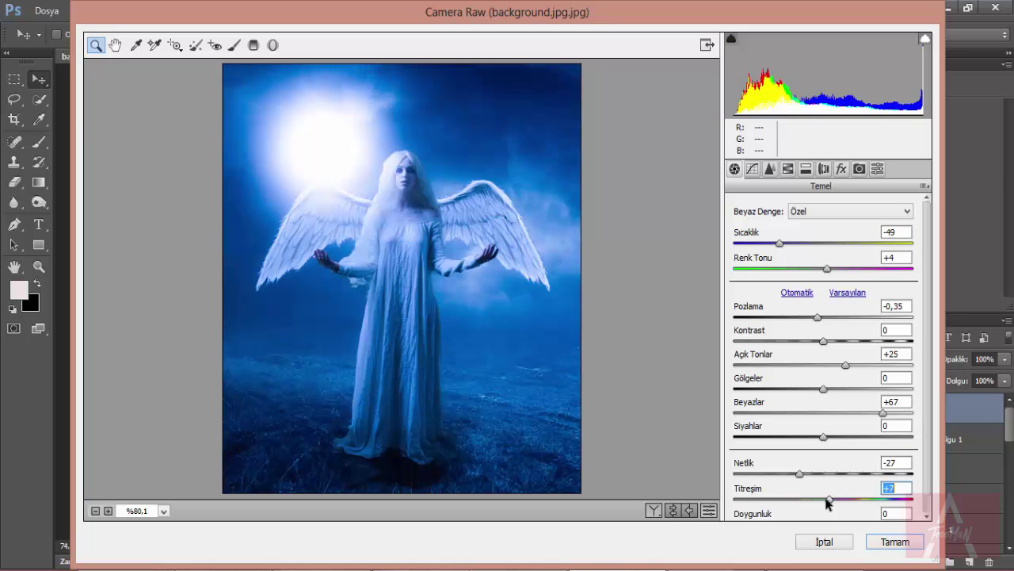
drag(779, 243, 790, 243)
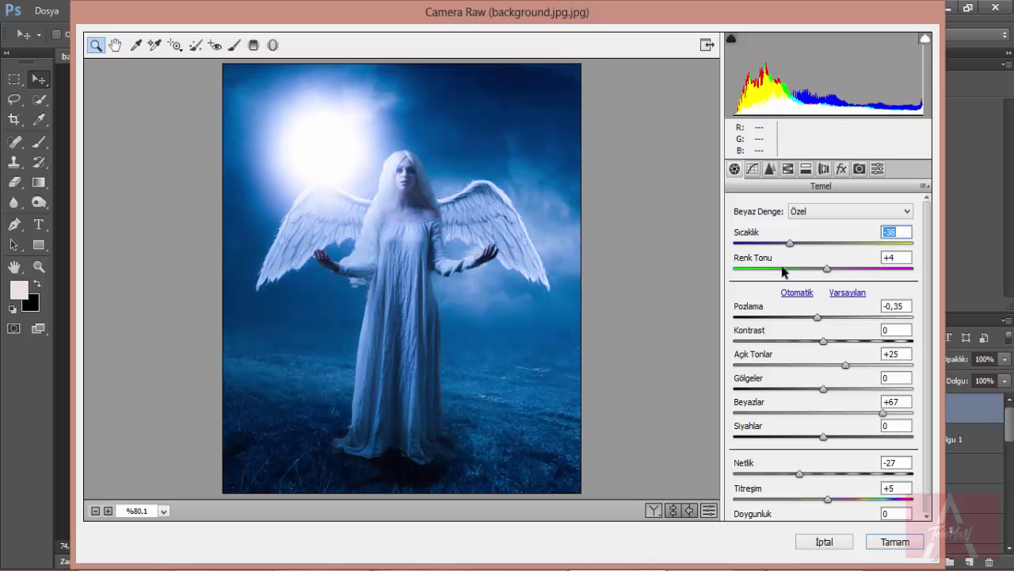
scroll(809, 441, down, 1)
mouse_move(828, 514)
mouse_down()
mouse_move(782, 505)
mouse_move(883, 509)
mouse_move(832, 508)
mouse_up()
scroll(811, 329, up, 1)
Lift the blue tone curve midtones and raise the red curve's black point
click(752, 168)
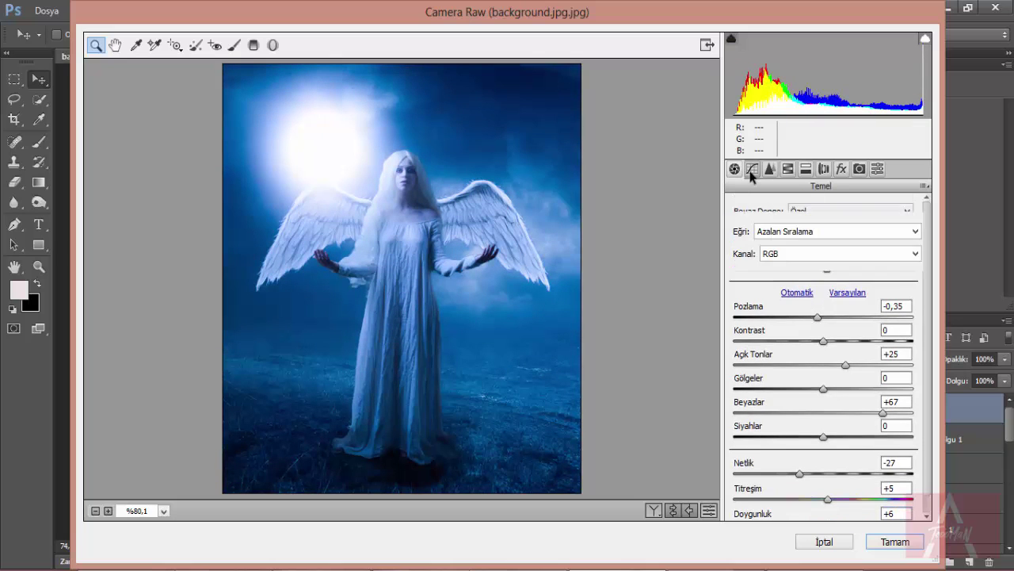
click(789, 254)
click(806, 303)
mouse_move(838, 369)
mouse_down()
mouse_move(822, 362)
mouse_move(838, 380)
mouse_move(824, 360)
mouse_up()
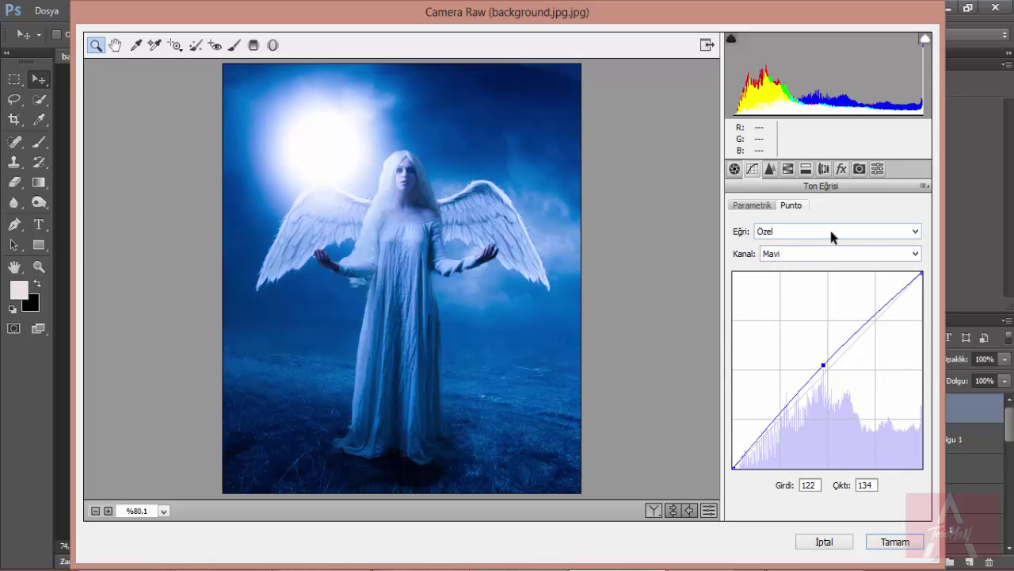
click(832, 253)
click(793, 281)
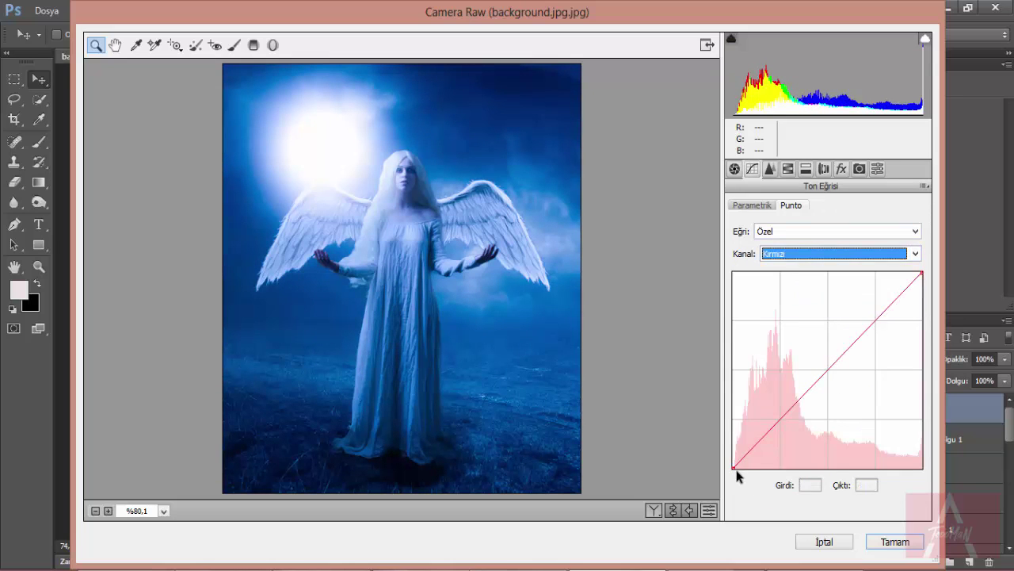
mouse_move(733, 468)
mouse_down()
mouse_move(734, 446)
mouse_move(735, 462)
mouse_up()
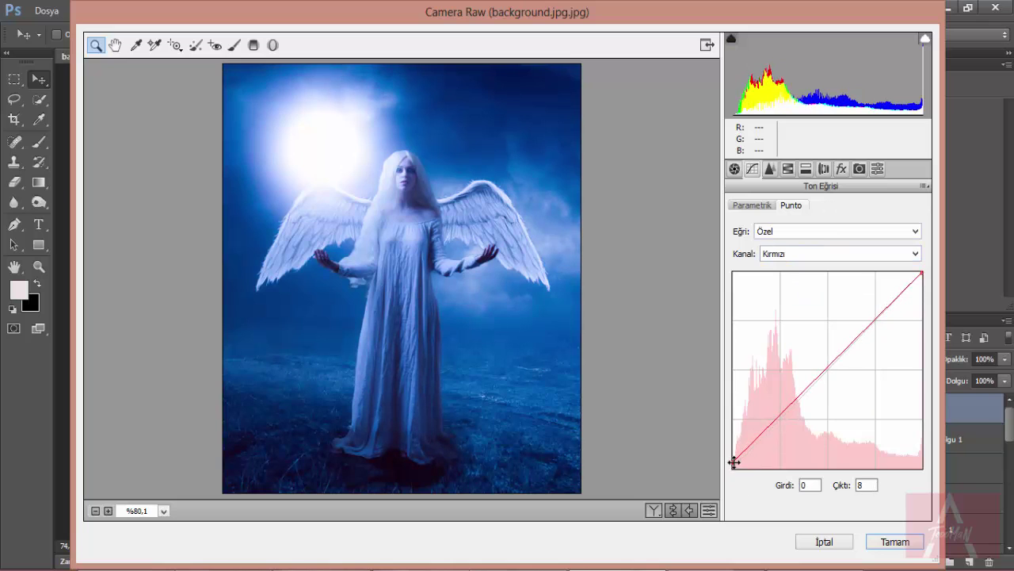
Darken the blues' luminance in the HSL settings
click(775, 170)
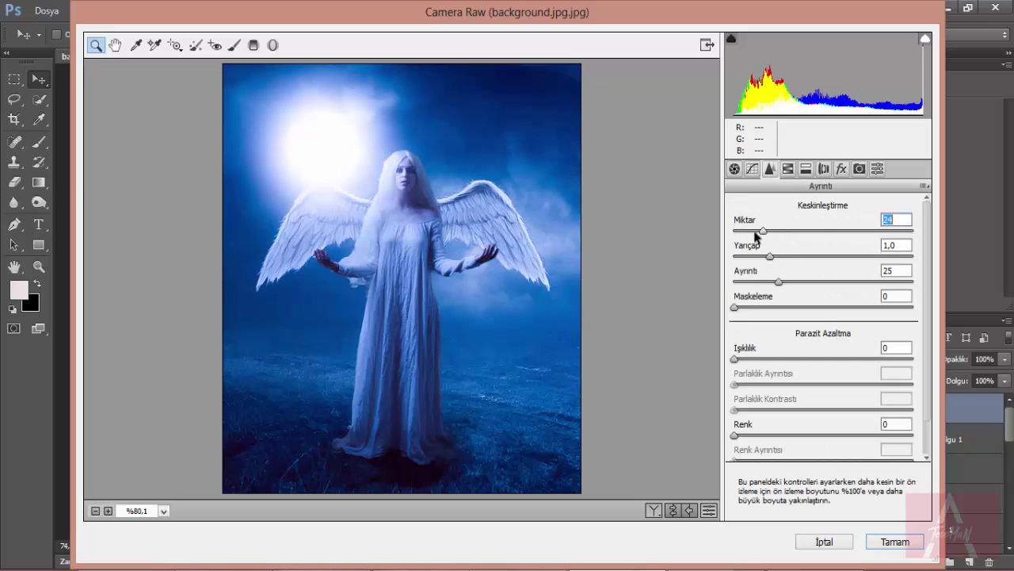
click(788, 168)
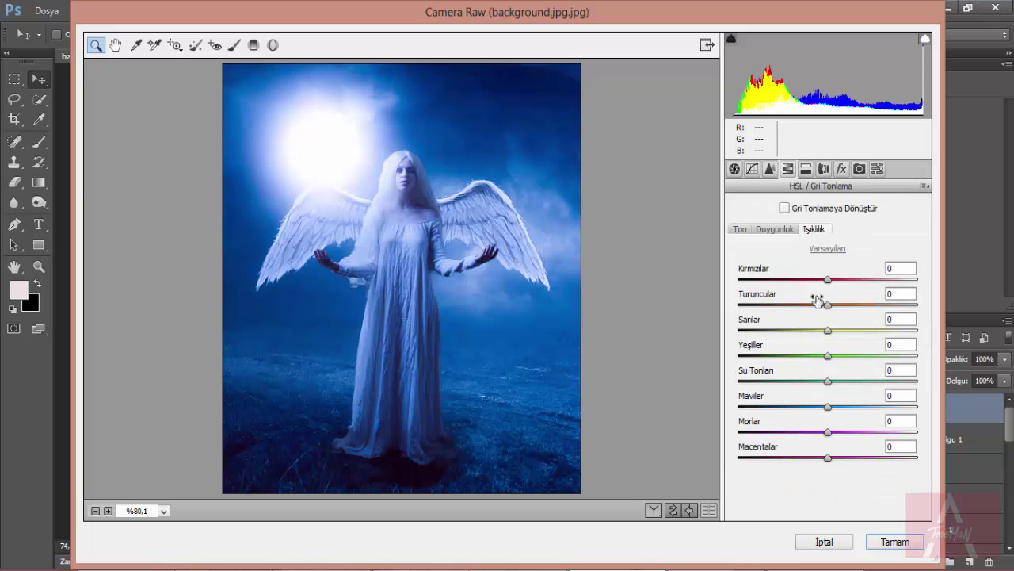
mouse_move(828, 407)
mouse_down()
mouse_move(801, 408)
mouse_move(834, 408)
mouse_move(807, 382)
mouse_move(850, 407)
mouse_move(810, 408)
mouse_up()
click(777, 229)
click(739, 229)
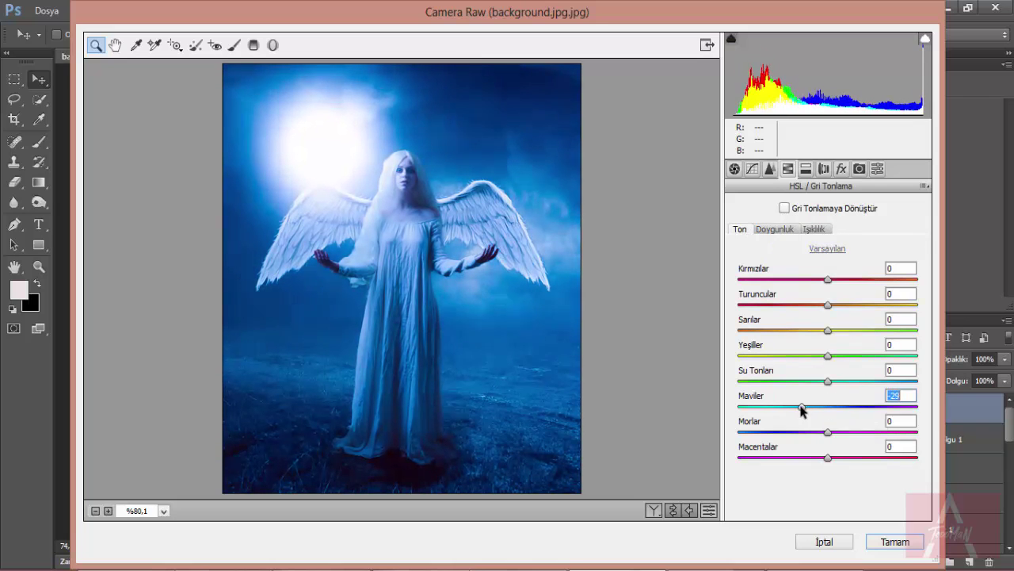
Split-tone cyan highlights and blue shadows with balance -26
click(806, 168)
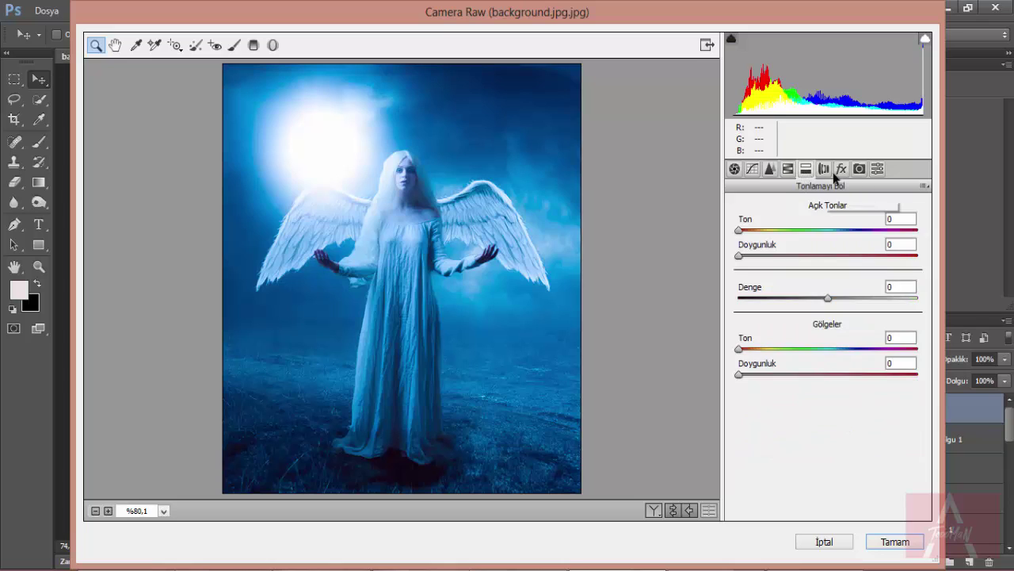
click(806, 168)
drag(739, 230, 781, 230)
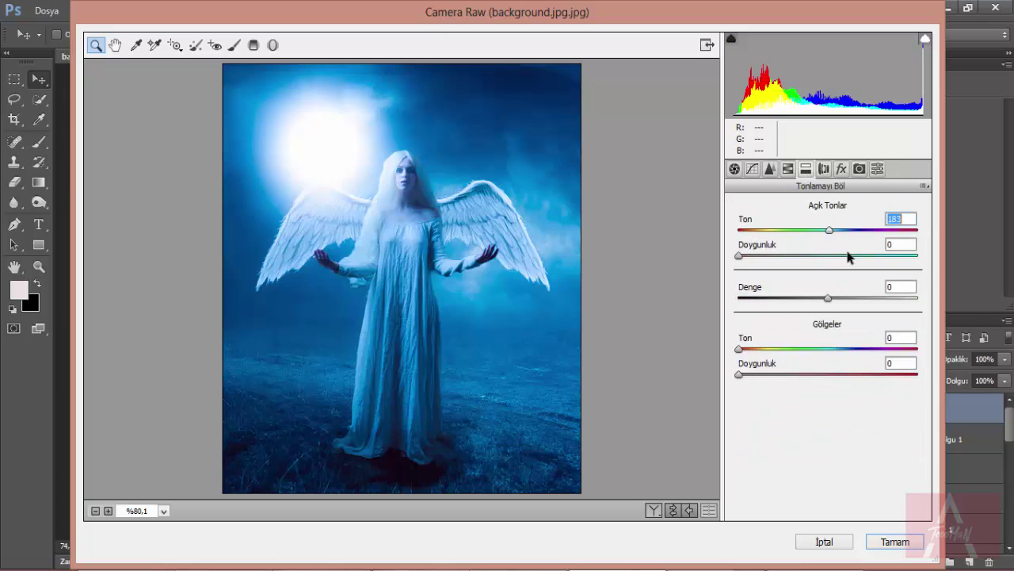
drag(848, 256, 820, 265)
mouse_move(743, 261)
mouse_down()
mouse_move(765, 256)
mouse_move(809, 269)
mouse_up()
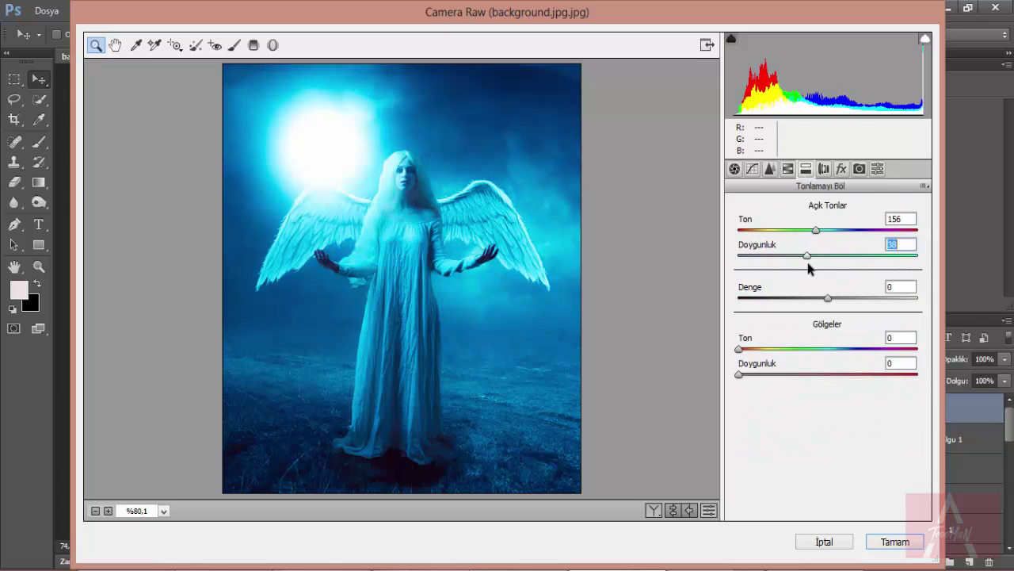
drag(816, 230, 806, 235)
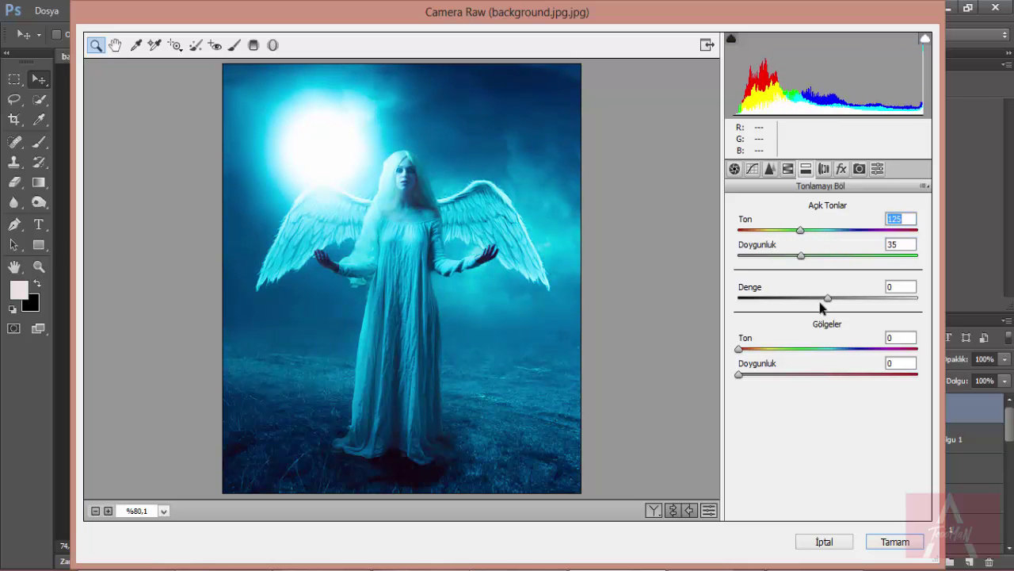
mouse_move(821, 302)
mouse_down()
mouse_move(770, 299)
mouse_move(851, 301)
mouse_move(806, 315)
mouse_up()
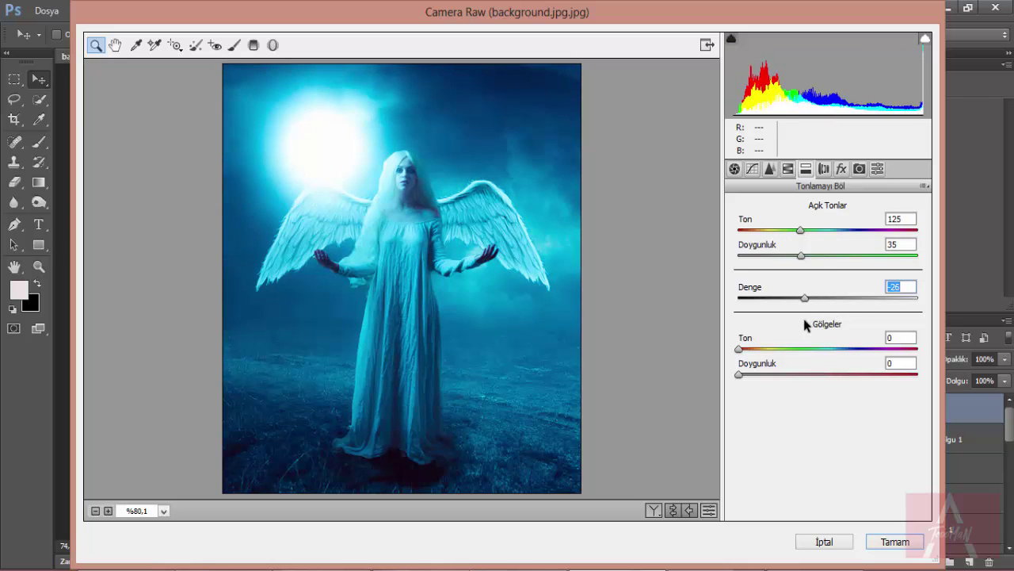
mouse_move(739, 348)
mouse_down()
mouse_move(829, 379)
mouse_move(753, 378)
mouse_up()
drag(824, 349, 855, 349)
click(752, 376)
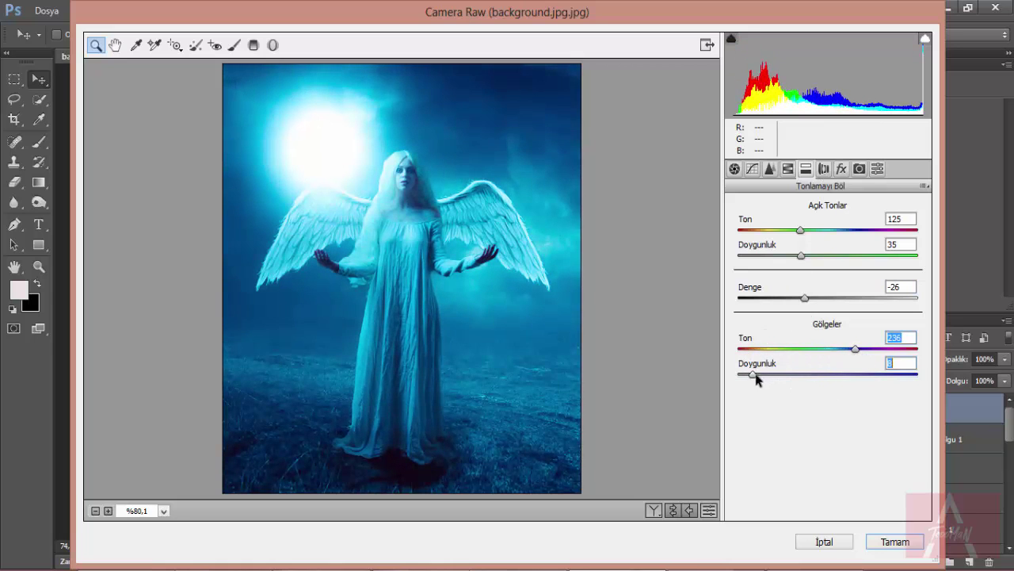
mouse_move(756, 379)
mouse_down()
mouse_move(817, 380)
mouse_move(793, 380)
mouse_up()
Add a -58 post-crop vignette and adjust its midpoint
click(842, 168)
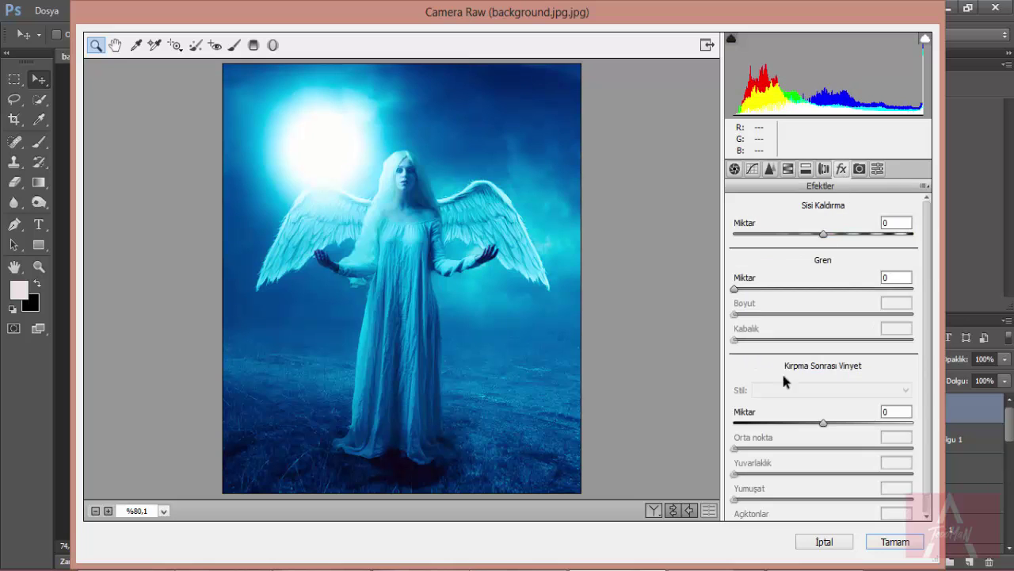
drag(824, 424, 773, 421)
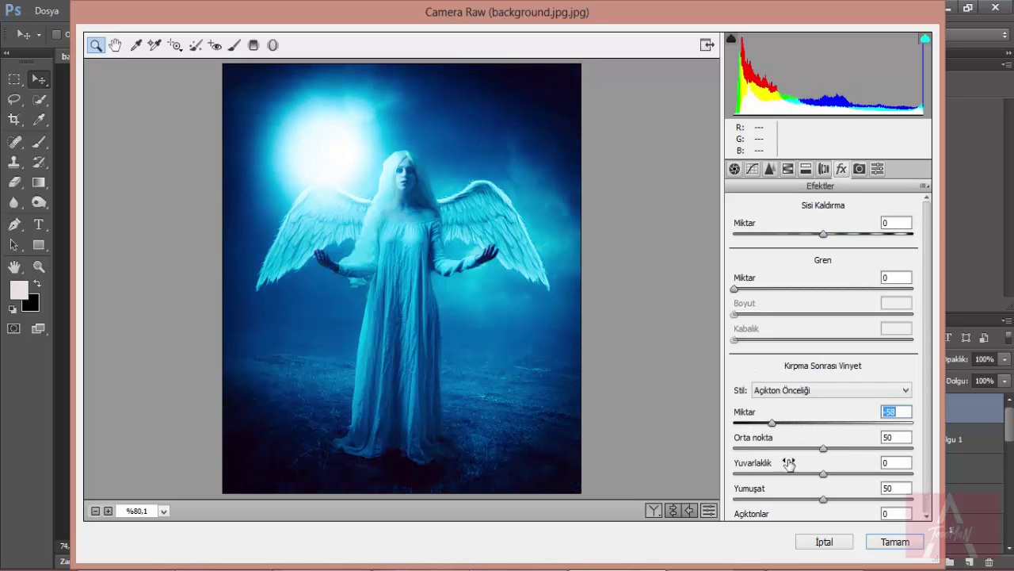
click(792, 449)
drag(815, 457, 832, 458)
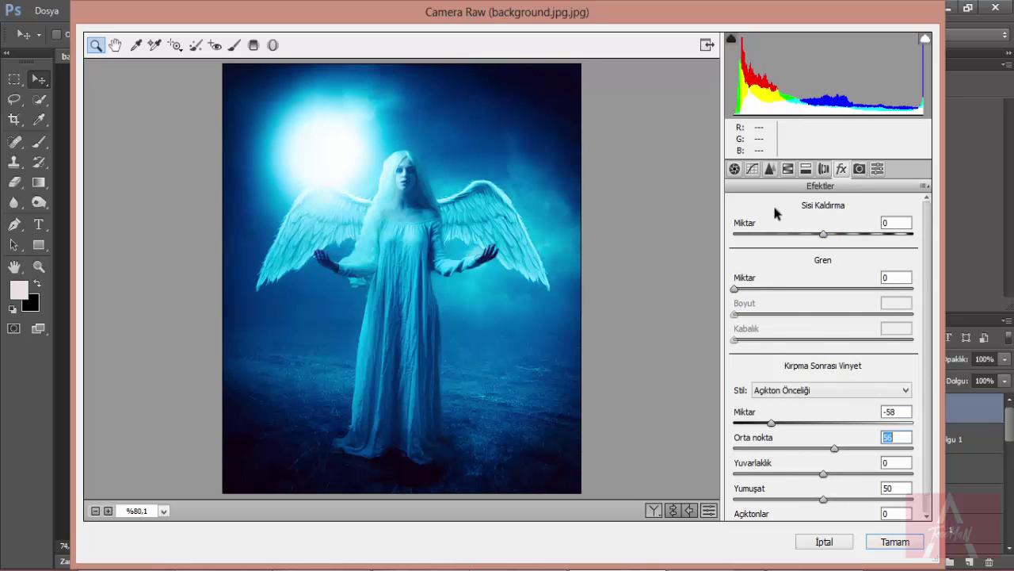
key(g)
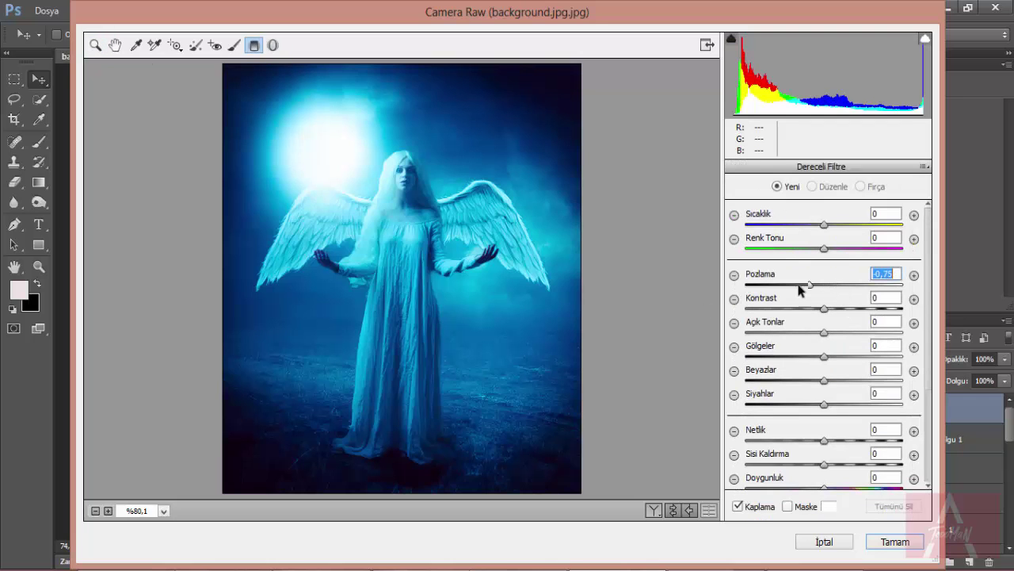
Draw graduated filters at exposure -0,90 and clarity -37, then commit Camera Raw to Katman 7
mouse_move(261, 141)
mouse_down()
mouse_move(389, 256)
mouse_move(453, 380)
mouse_move(419, 312)
mouse_up()
drag(550, 426, 187, 91)
mouse_move(666, 481)
mouse_down()
mouse_move(496, 331)
mouse_move(290, 215)
mouse_move(321, 248)
mouse_up()
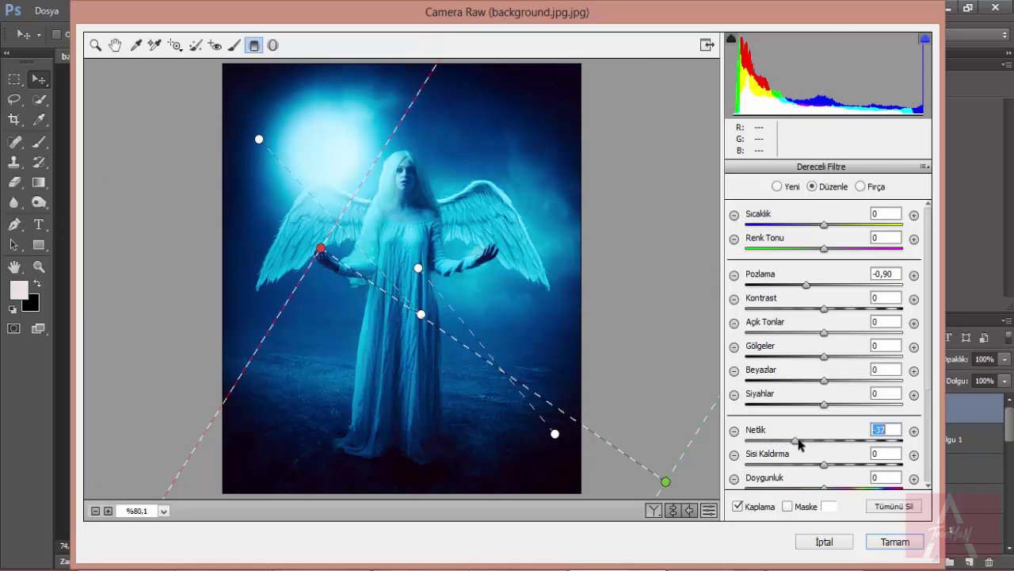
click(894, 542)
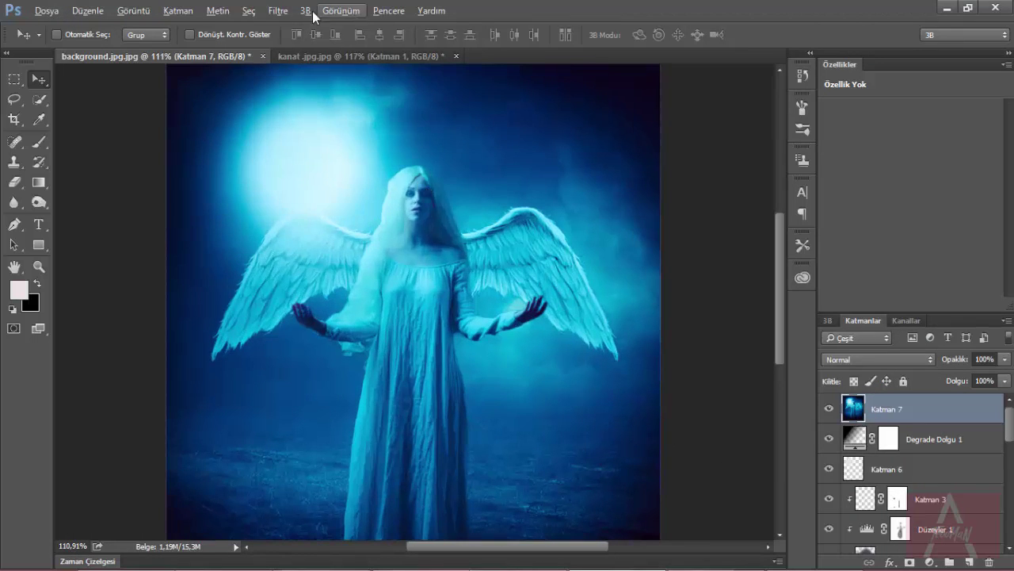
Duplicate Katman 7 as Katman 7 kopya, opening and cancelling Liquify along the way
click(279, 11)
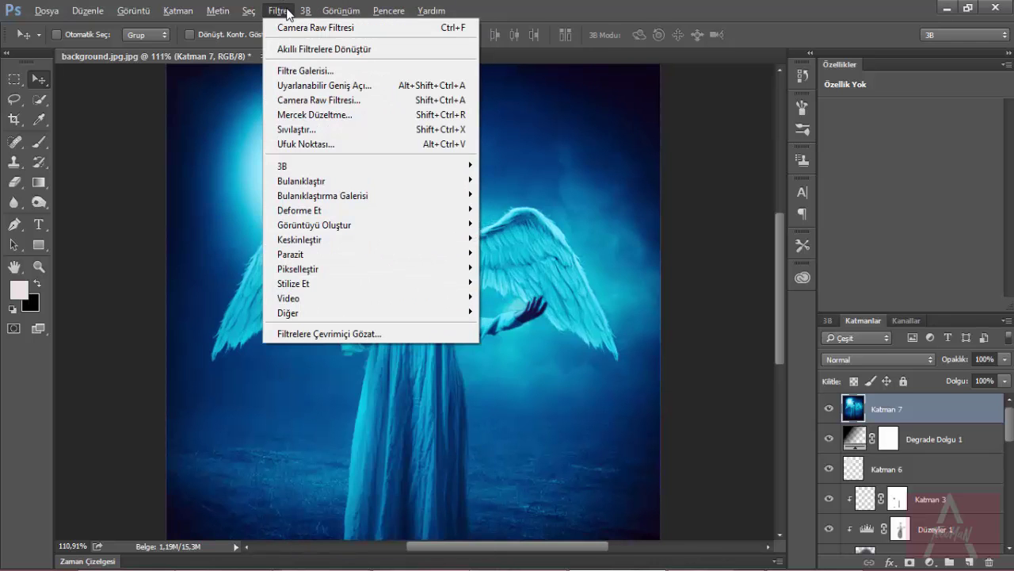
key(ctrl+j)
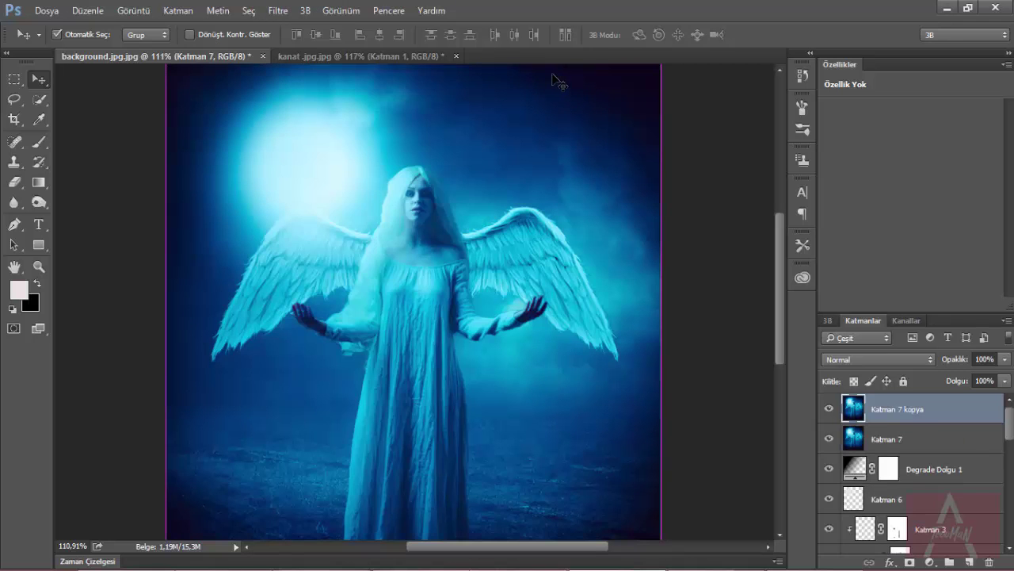
click(277, 11)
click(313, 104)
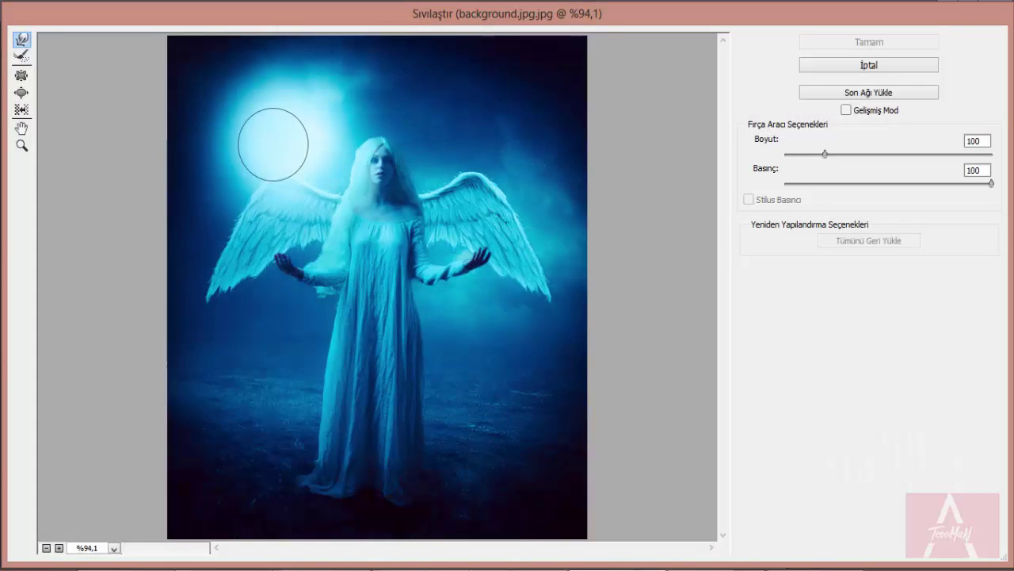
click(852, 72)
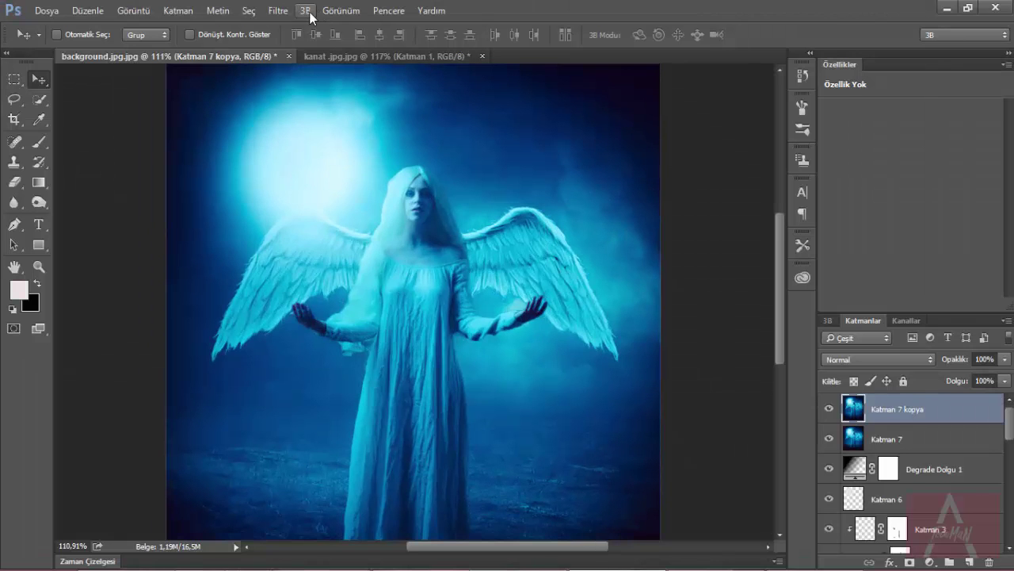
click(279, 10)
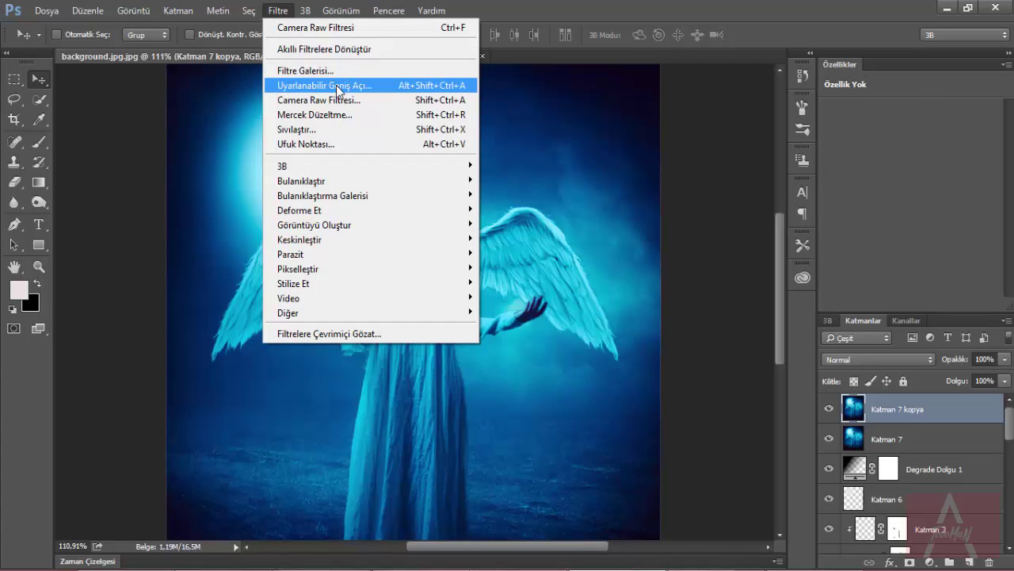
click(325, 56)
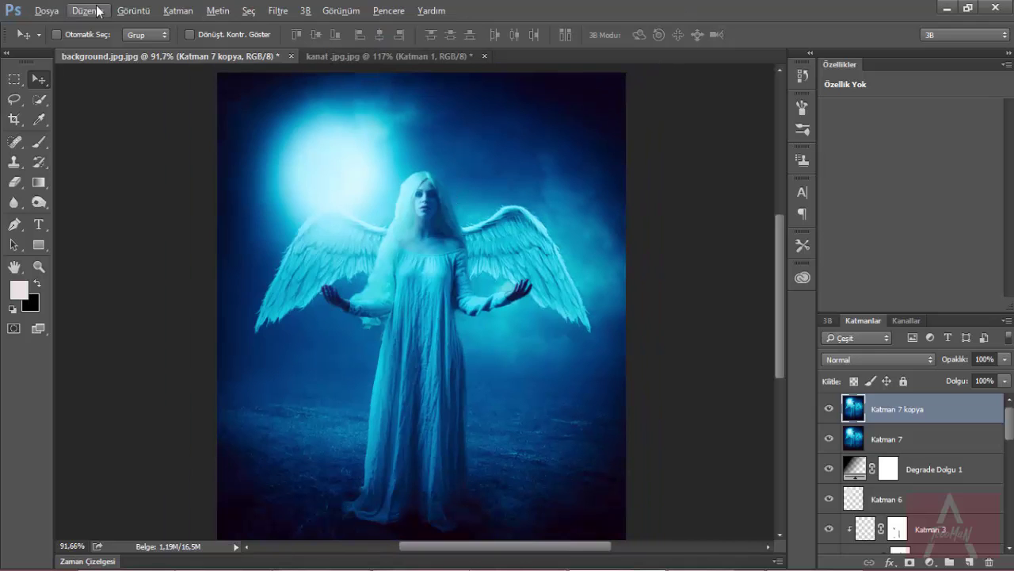
Duplicate the image as background.jpg kopya and choose HDR Toning for it
click(133, 10)
click(142, 216)
click(625, 190)
click(133, 10)
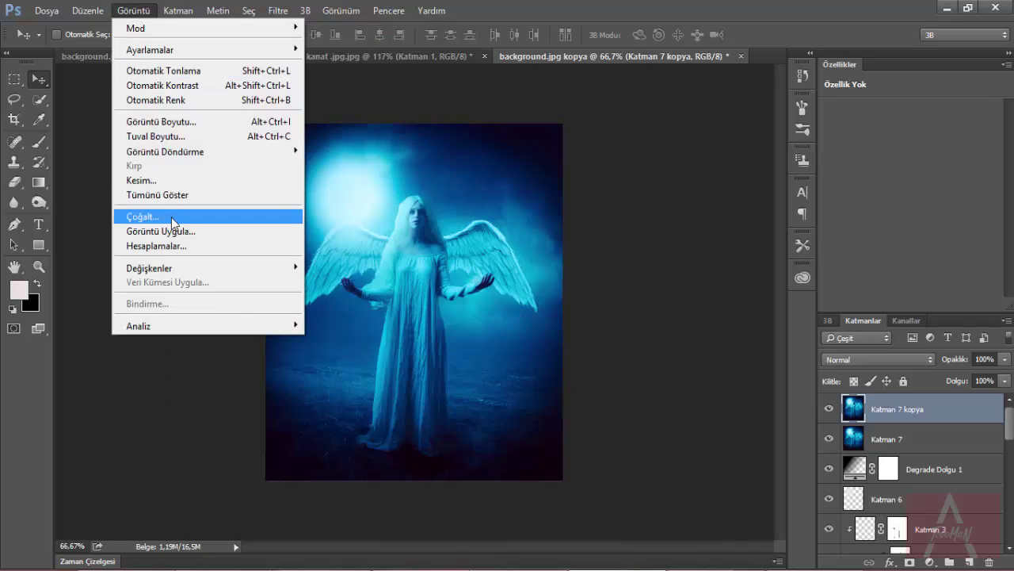
click(349, 319)
Apply HDR Toning with gamma 1,67, exposure -0,95, detail +57 and brighter highlights, then select all
click(577, 349)
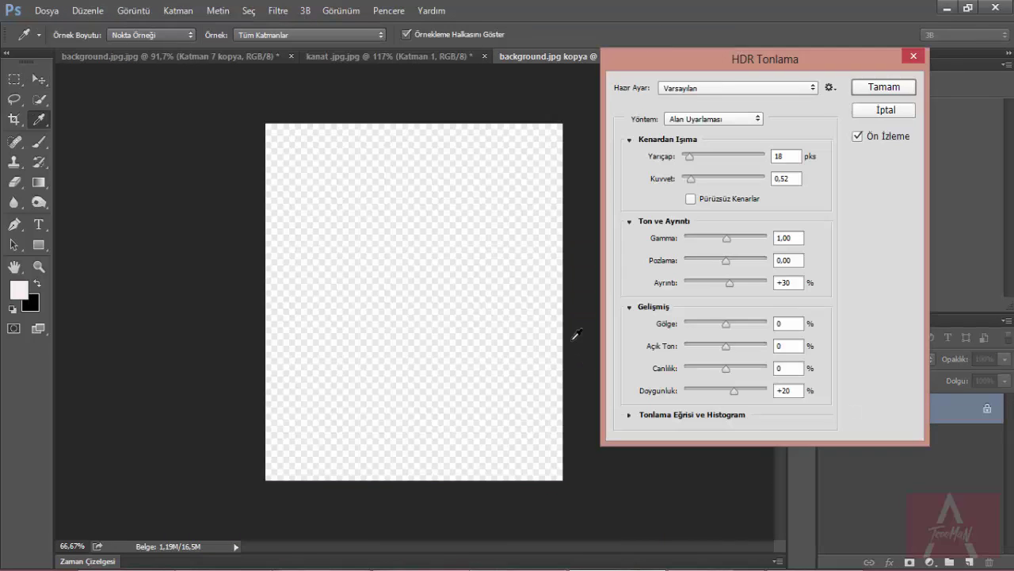
drag(725, 260, 713, 244)
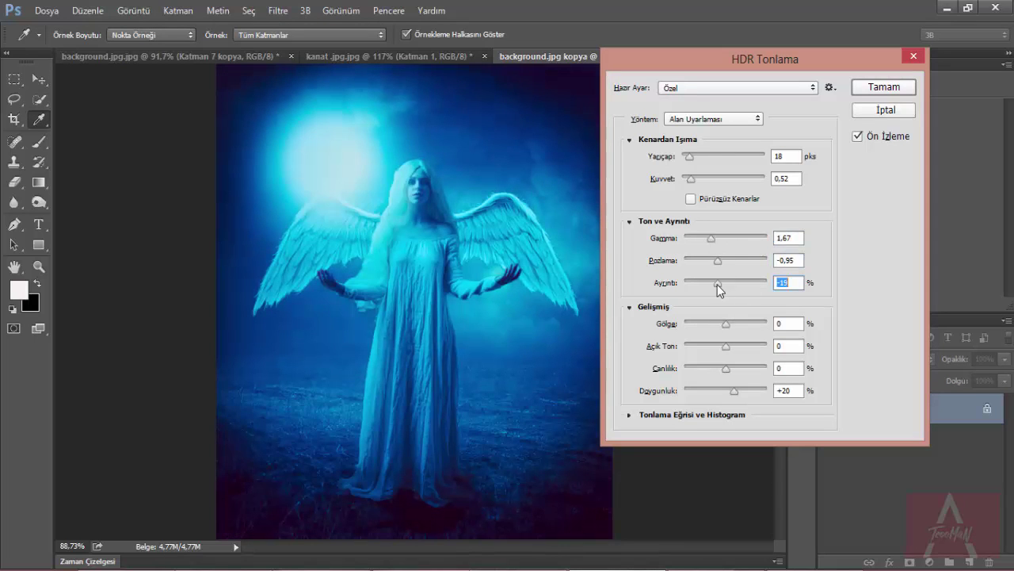
drag(717, 284, 735, 282)
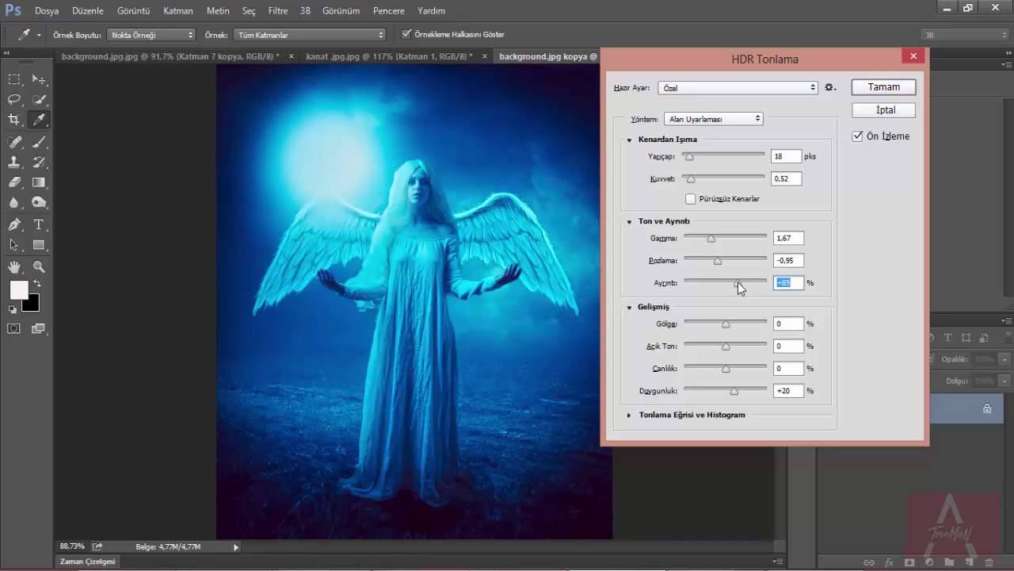
mouse_move(706, 347)
mouse_down()
mouse_move(743, 352)
mouse_move(733, 347)
mouse_up()
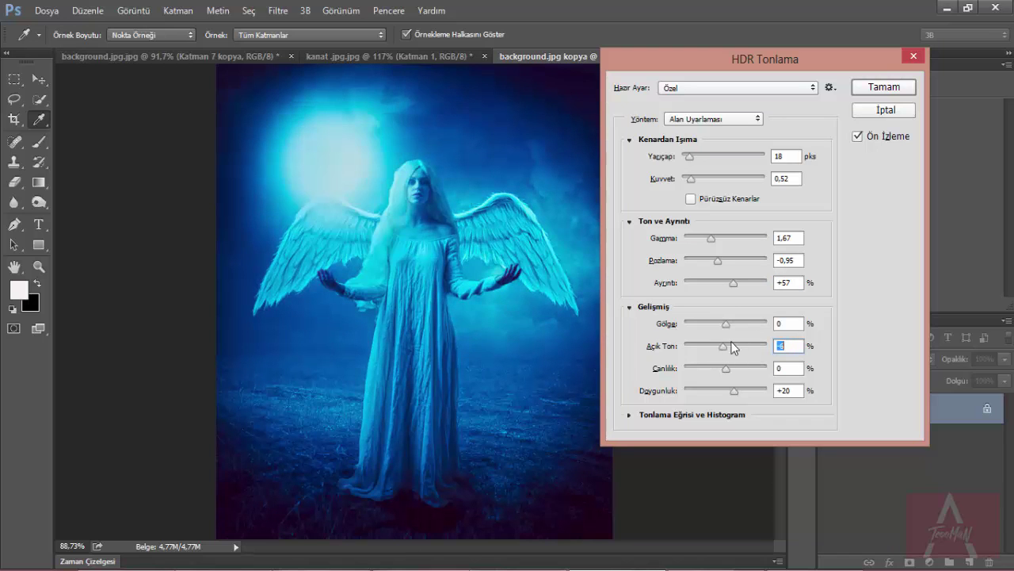
click(874, 93)
key(ctrl+j)
key(ctrl+a)
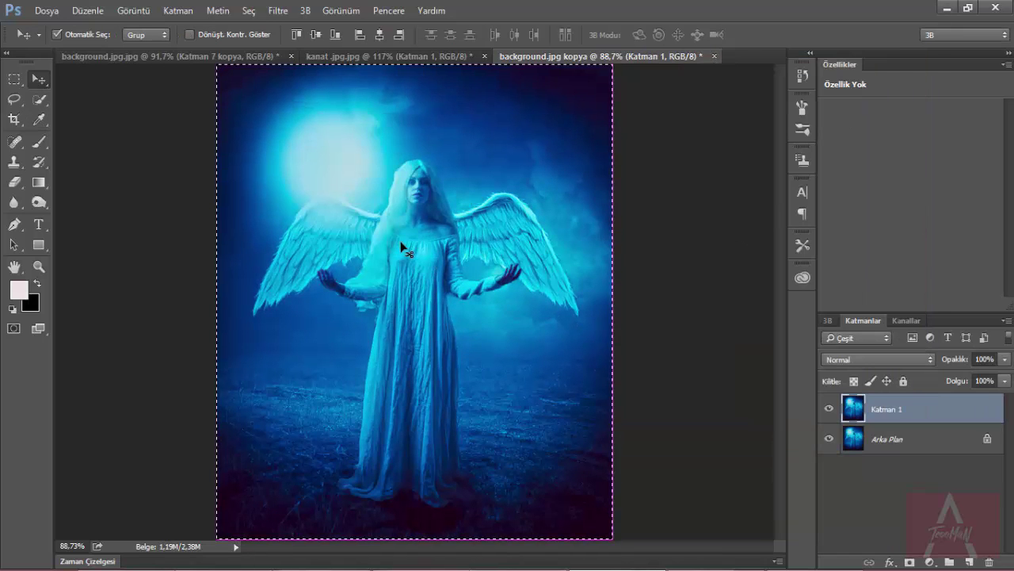
Bring the HDR-toned copy into background.jpg as Katman 8, hidden by a black mask
key(v)
mouse_move(289, 77)
mouse_down()
mouse_move(351, 136)
mouse_move(430, 278)
mouse_up()
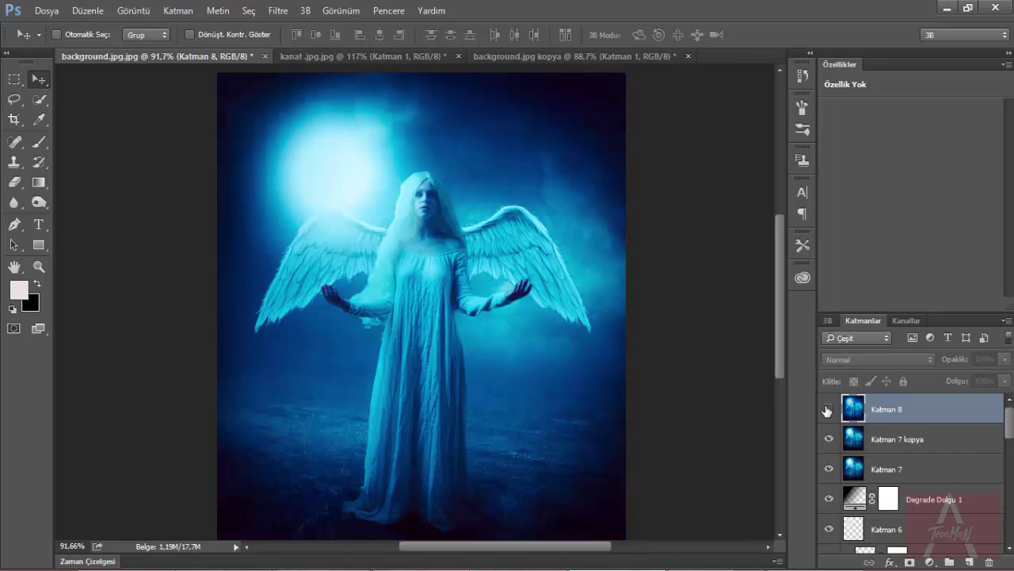
alt+click(909, 562)
key(x)
scroll(346, 290, up, 3)
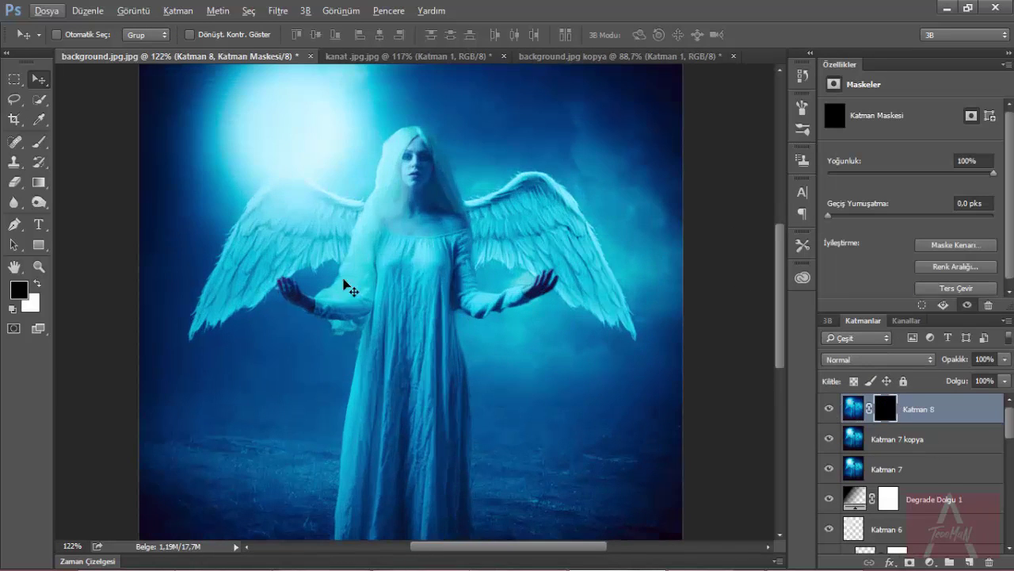
Set up a white 62 px brush at full opacity for the mask
key(b)
alt+right_click(374, 238)
key(x)
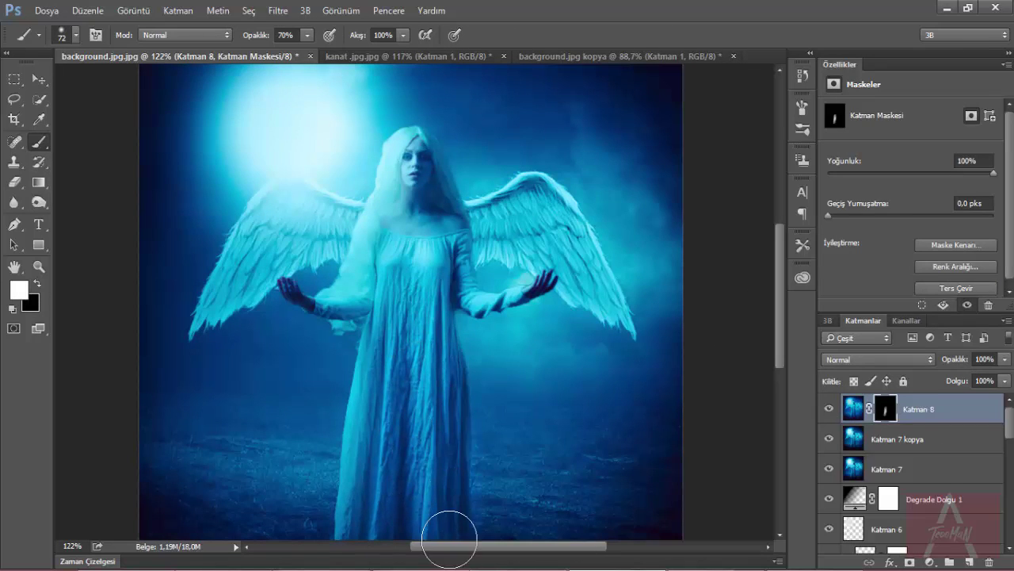
scroll(268, 164, down, 3)
alt+right_click(344, 158)
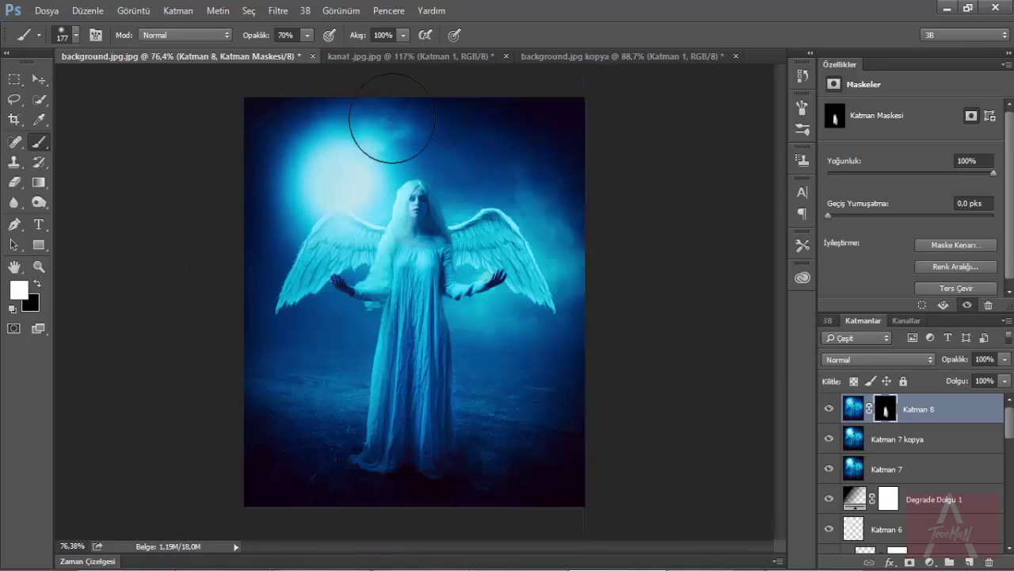
scroll(365, 230, up, 3)
alt+right_click(341, 238)
key(0)
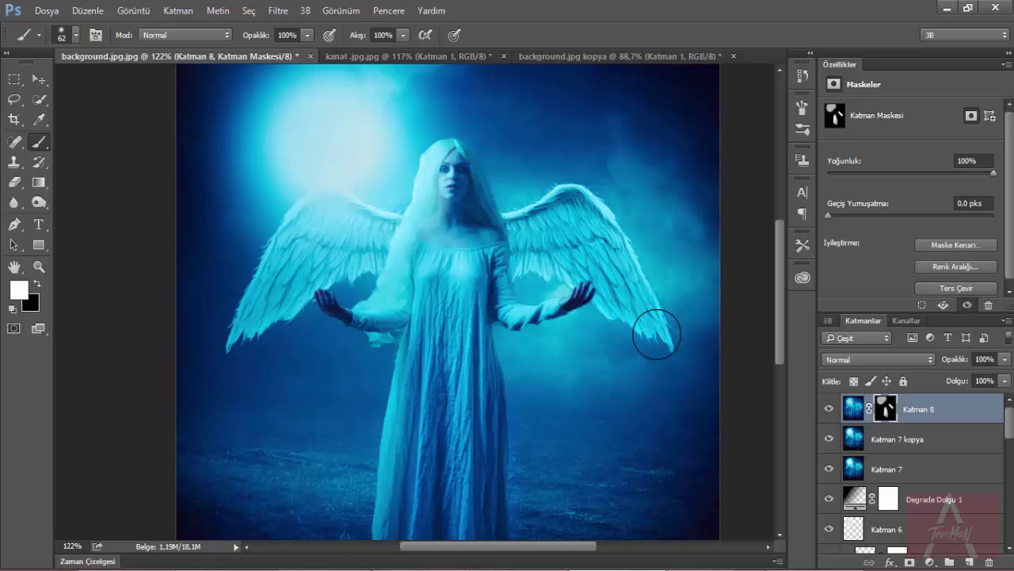
Paint white on Katman 8's mask to reveal the HDR detail over the ground
scroll(458, 328, down, 3)
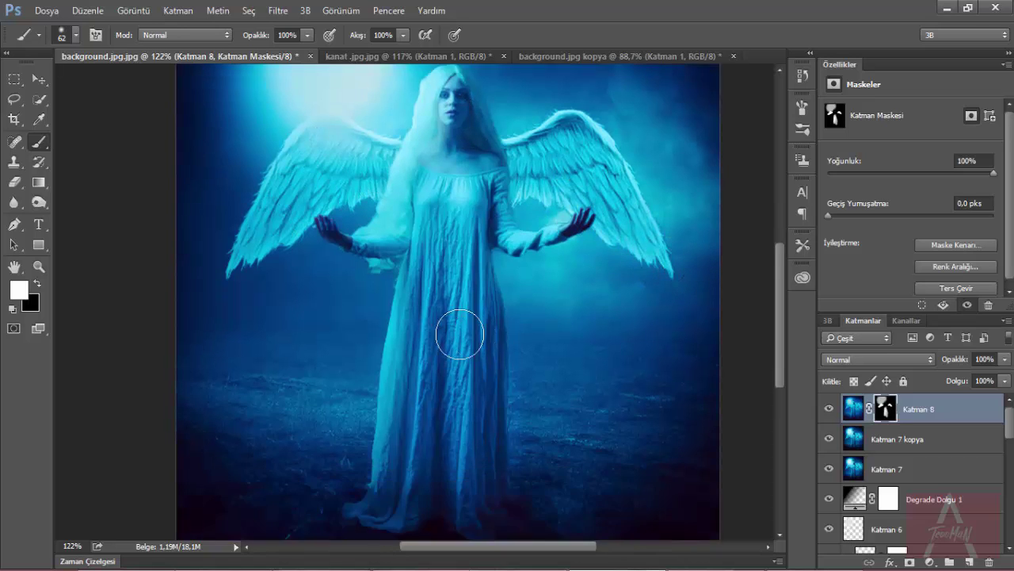
scroll(402, 406, down, 3)
scroll(382, 433, down, 3)
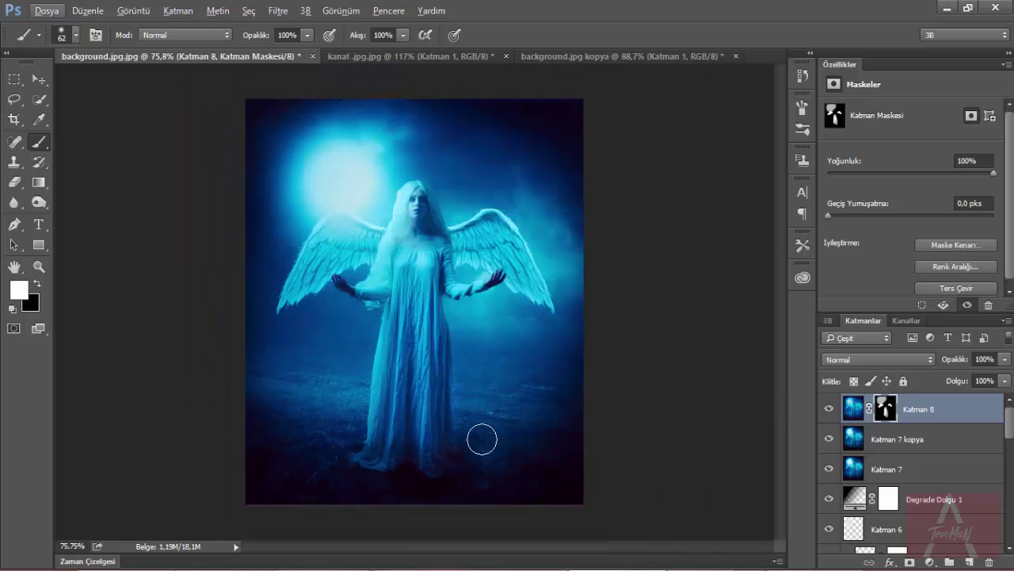
scroll(481, 436, up, 2)
key(x)
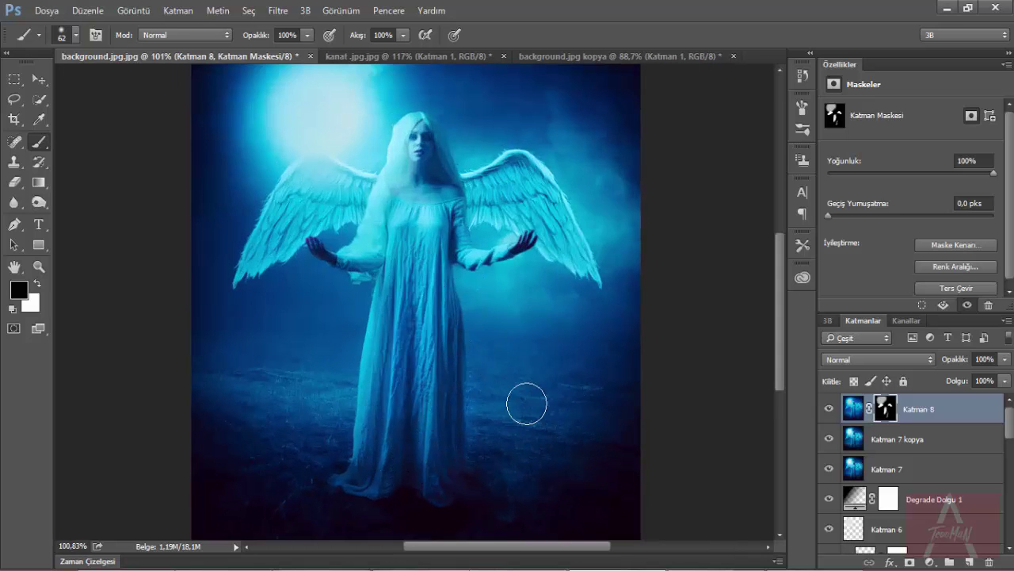
key(x)
mouse_move(526, 403)
mouse_down()
mouse_move(625, 375)
mouse_move(645, 439)
mouse_move(611, 493)
mouse_up()
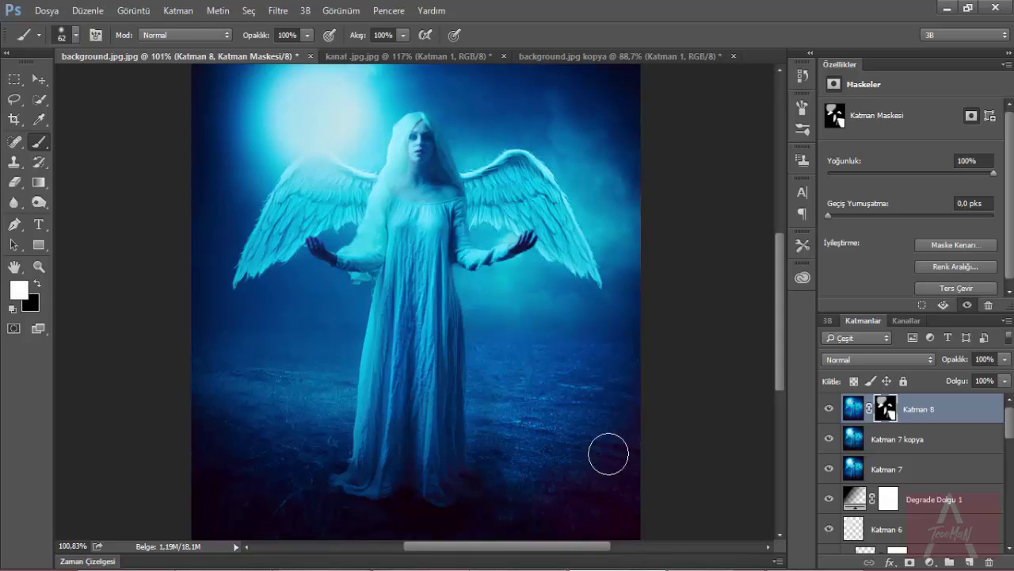
scroll(420, 441, down, 3)
scroll(318, 429, down, 2)
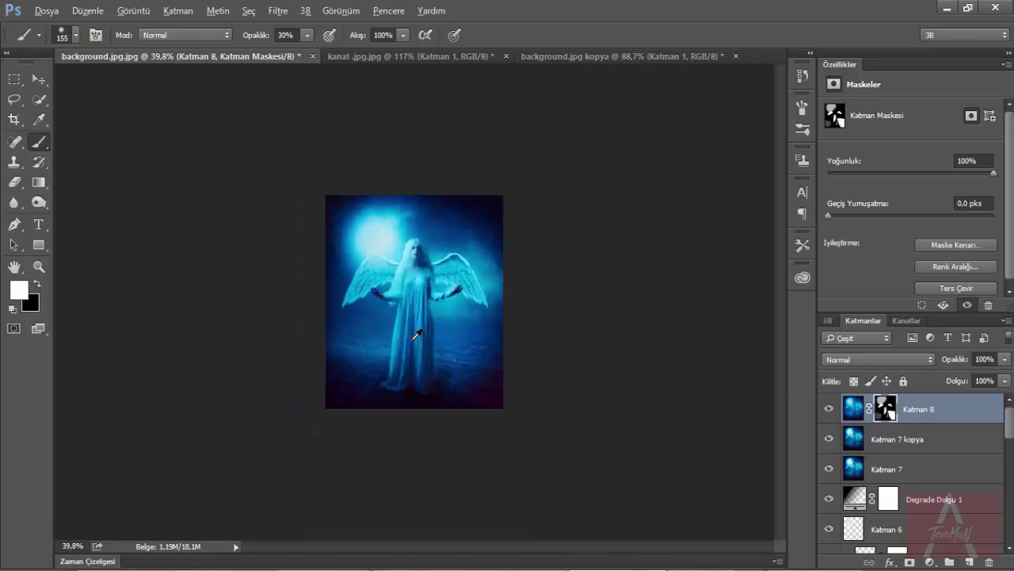
scroll(261, 419, up, 3)
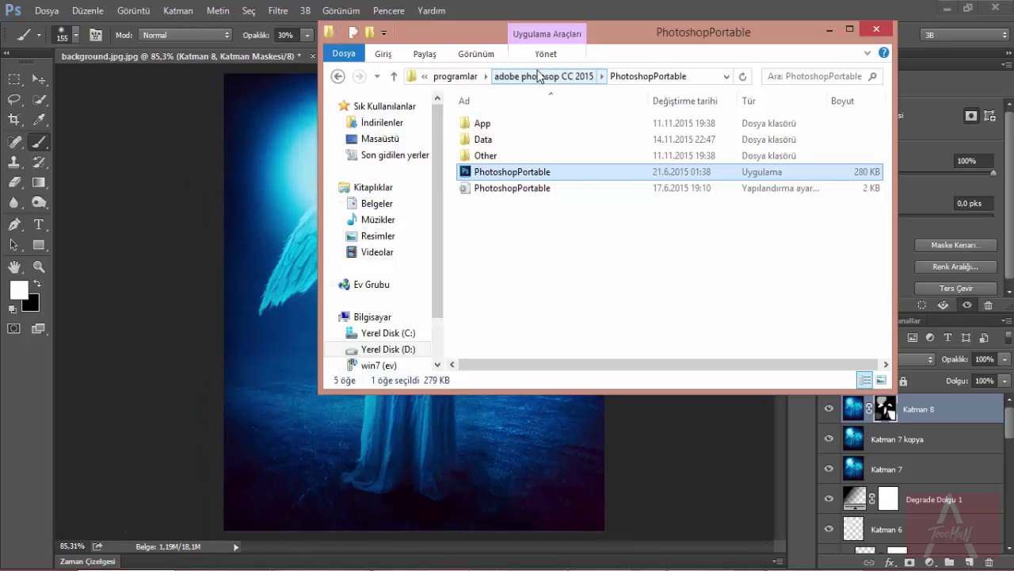
Place the red logo from the D: drive, shrunk small in the top-left corner
click(389, 348)
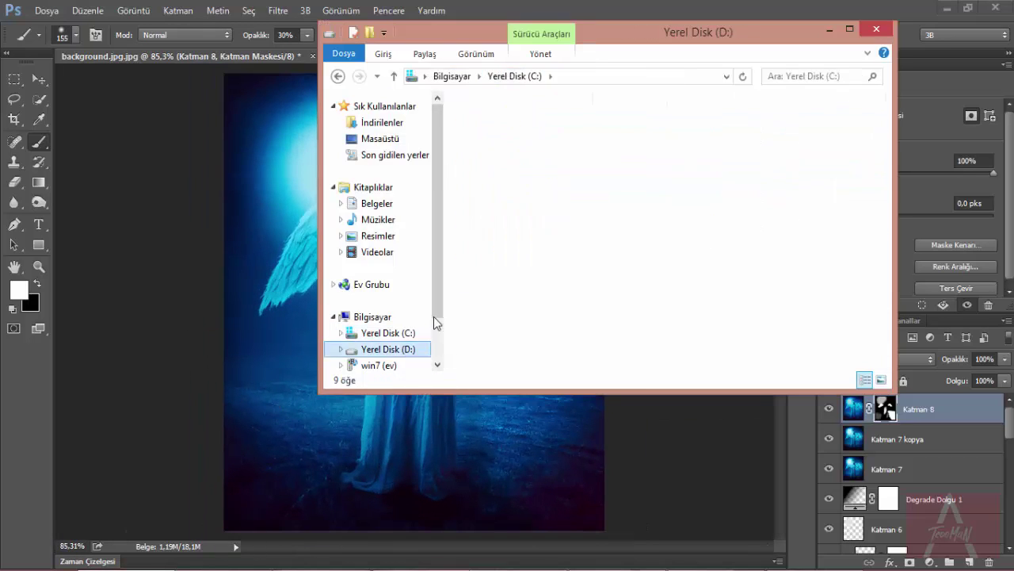
scroll(634, 238, down, 3)
drag(319, 374, 446, 362)
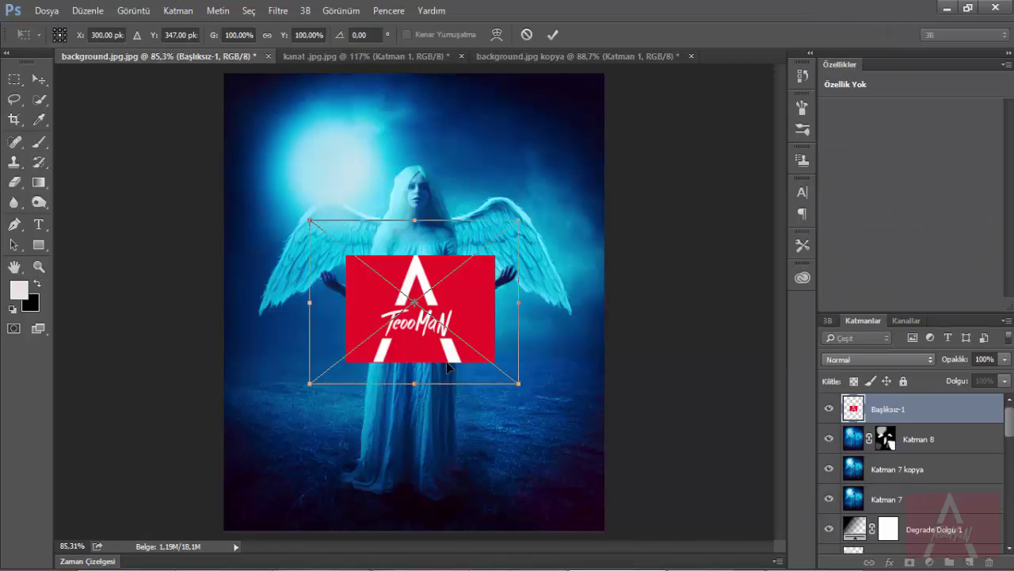
mouse_move(499, 388)
mouse_down()
mouse_move(487, 317)
mouse_move(362, 168)
mouse_up()
drag(403, 226, 317, 121)
key(Return)
Give the logo layer a Drop Shadow, then hide it
click(891, 562)
click(911, 552)
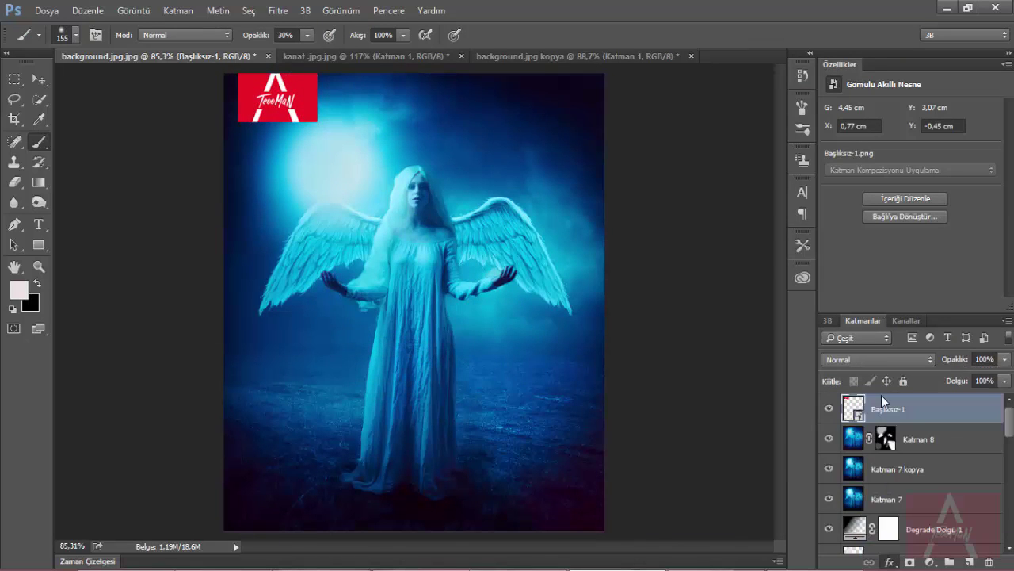
click(837, 59)
scroll(301, 137, down, 1)
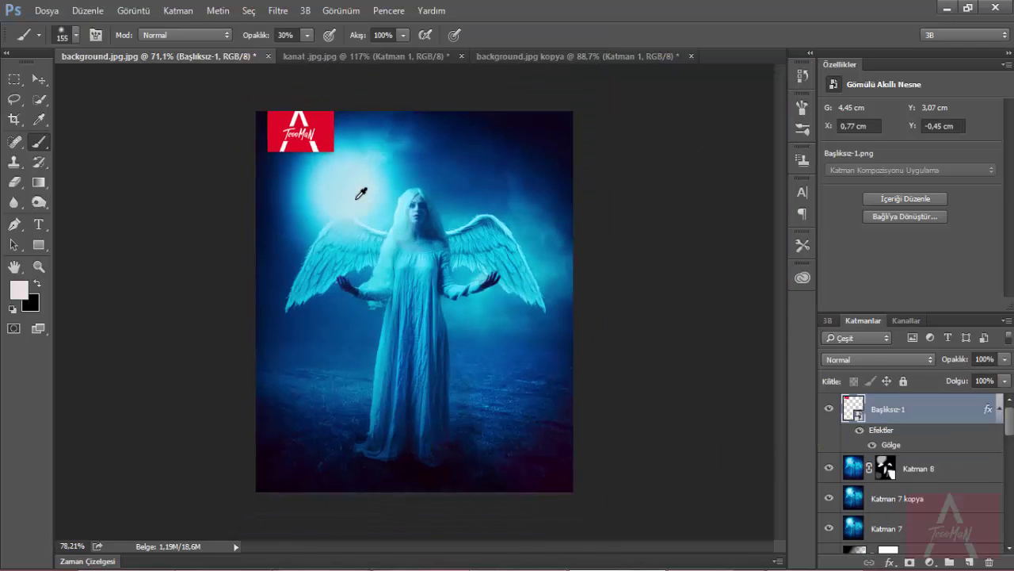
click(829, 408)
Add a Levels layer above Katman 8 with input white 217 and output white 215
click(919, 469)
click(929, 562)
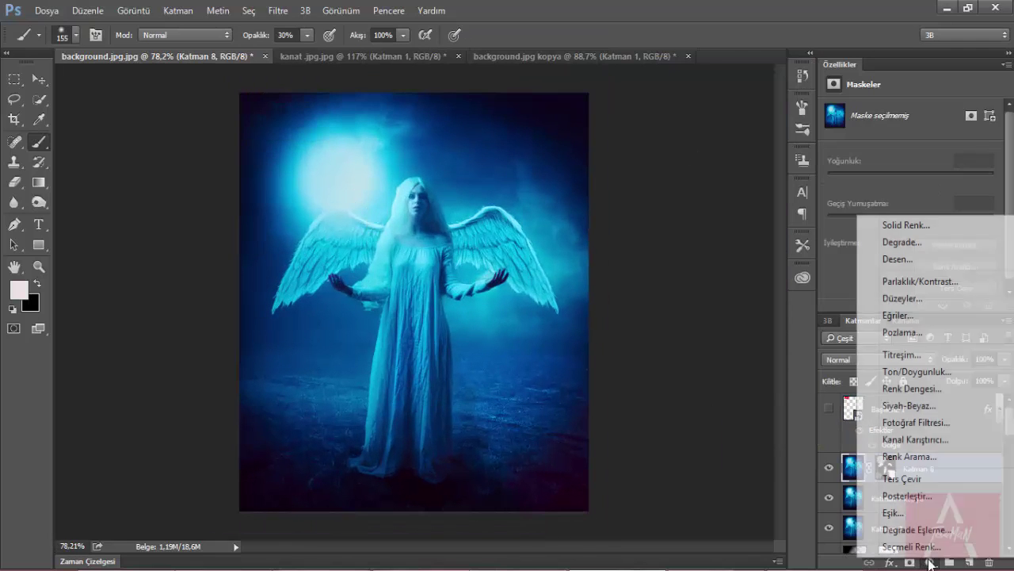
click(903, 295)
drag(994, 268, 973, 268)
drag(995, 220, 965, 220)
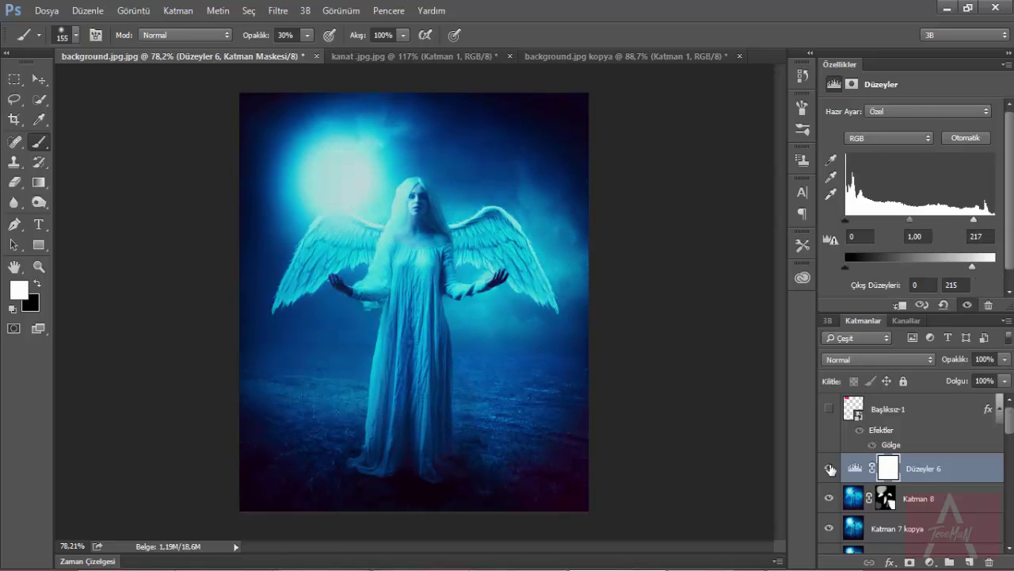
scroll(650, 425, down, 2)
scroll(769, 428, up, 3)
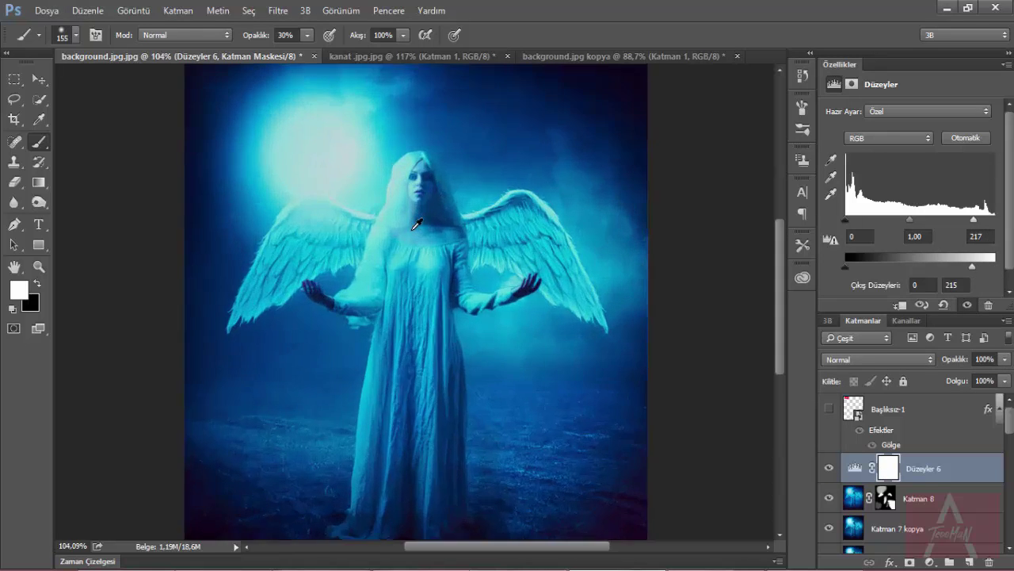
scroll(760, 412, down, 2)
scroll(753, 396, up, 2)
scroll(746, 388, down, 1)
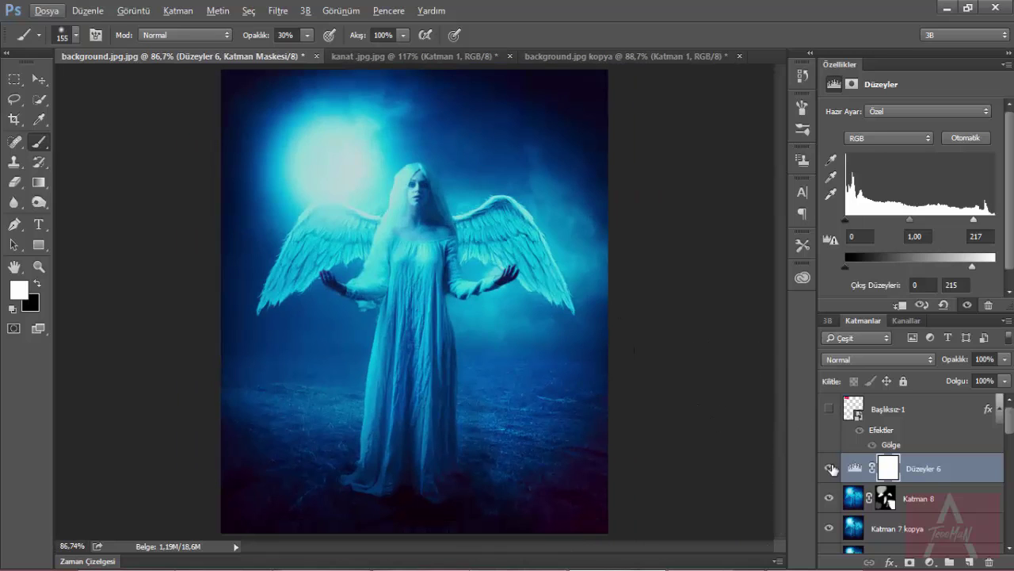
Compare the Levels effect on and off, then invert its mask to black
click(884, 474)
click(829, 467)
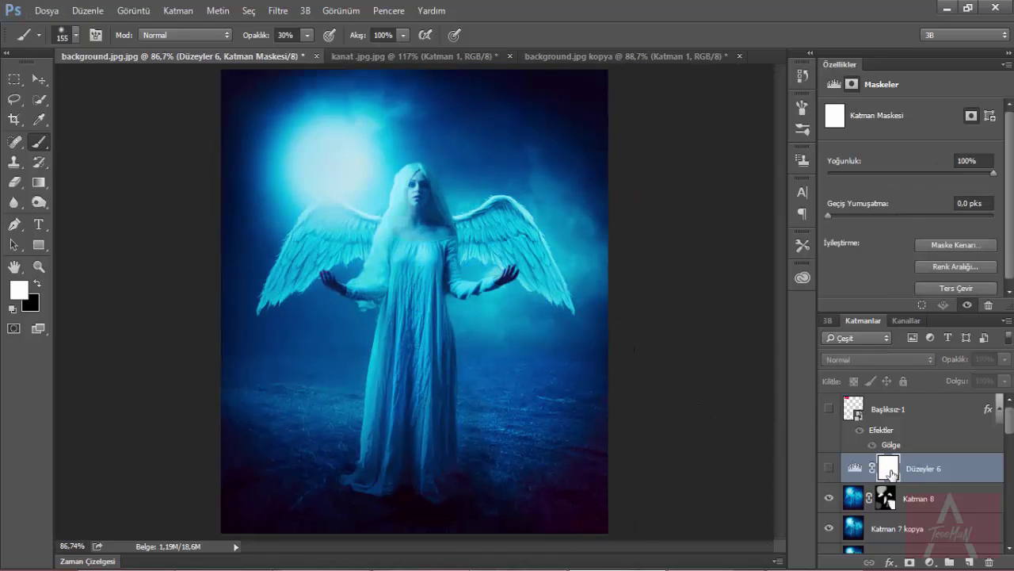
click(829, 469)
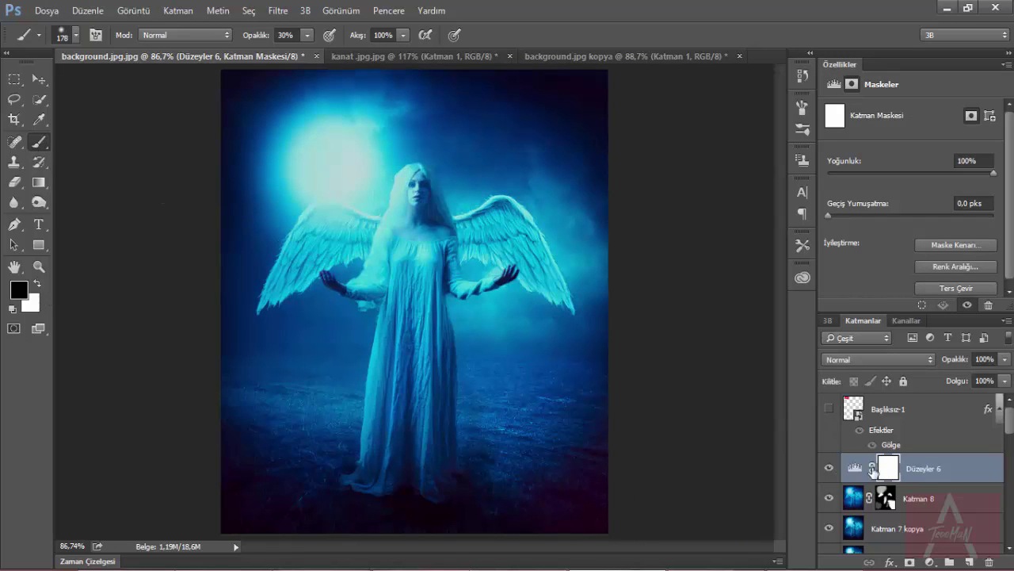
click(955, 287)
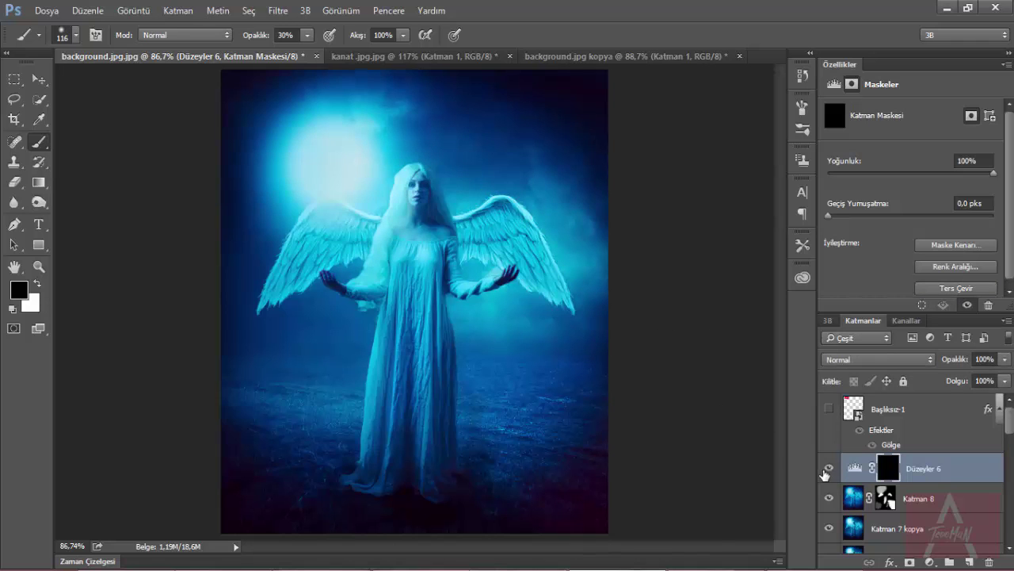
Paint white on the Levels mask over the angel's face and hair, using a smaller brush
key(x)
scroll(412, 186, up, 2)
drag(412, 165, 376, 282)
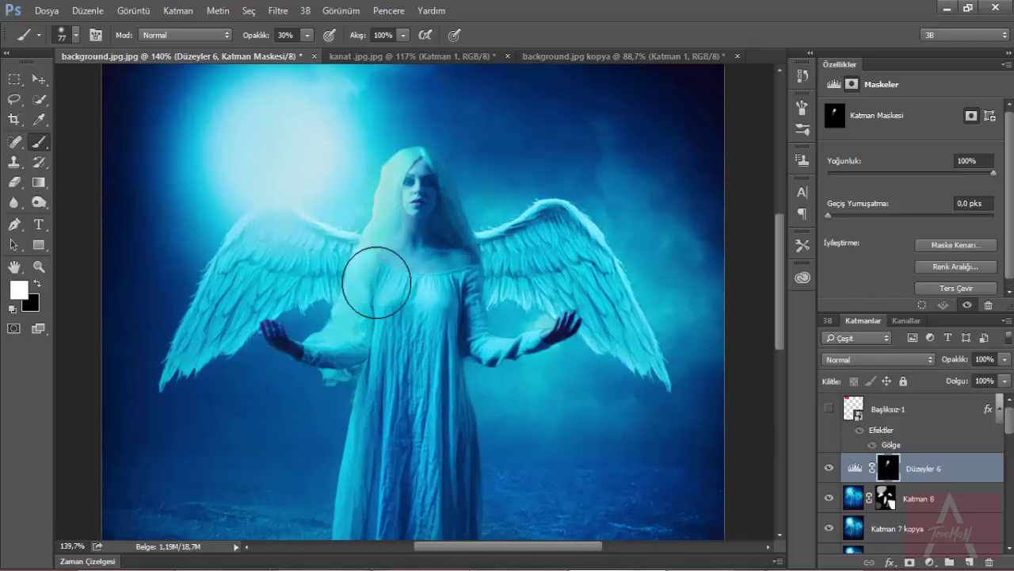
scroll(512, 362, down, 3)
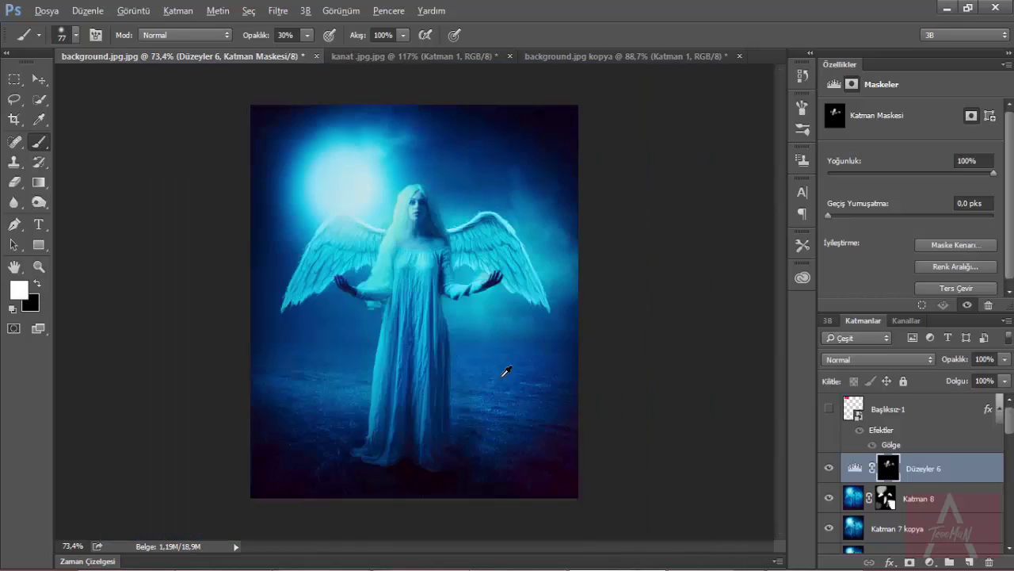
scroll(417, 204, up, 4)
key(x)
key(bracketleft)
key(bracketleft)
key(bracketleft)
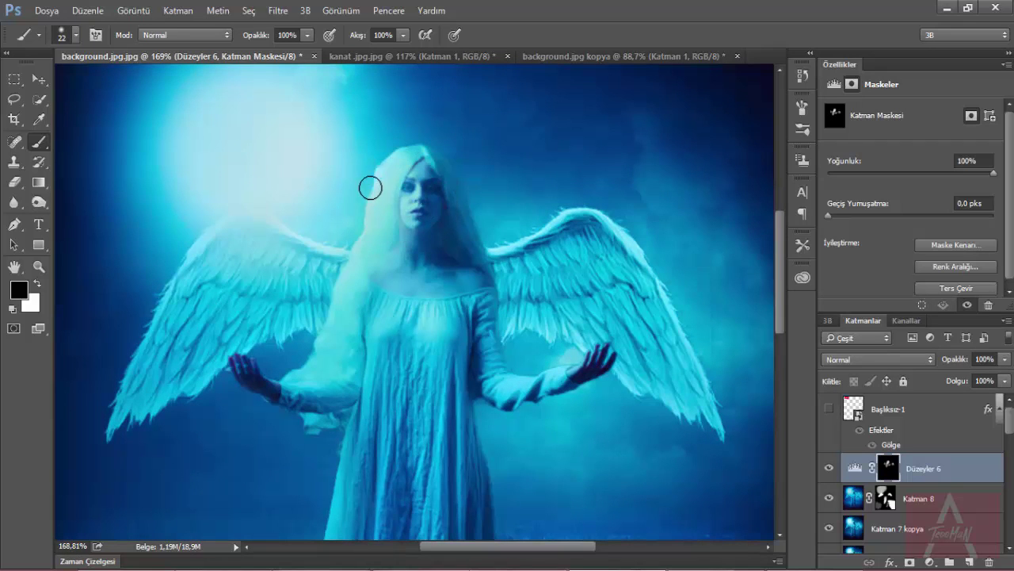
scroll(339, 299, down, 2)
key(x)
scroll(373, 214, up, 1)
scroll(364, 301, up, 4)
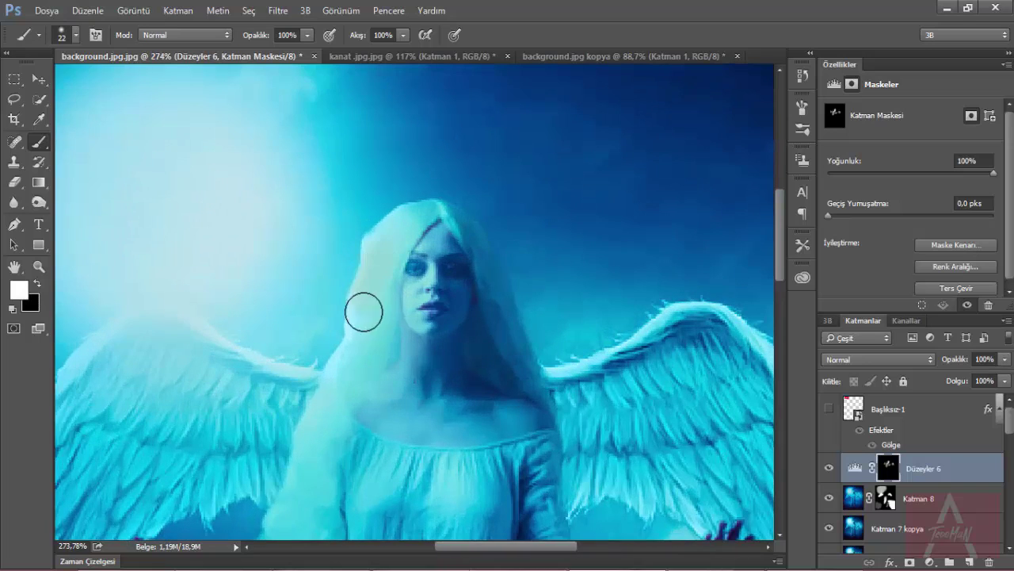
scroll(360, 333, down, 2)
scroll(358, 344, down, 3)
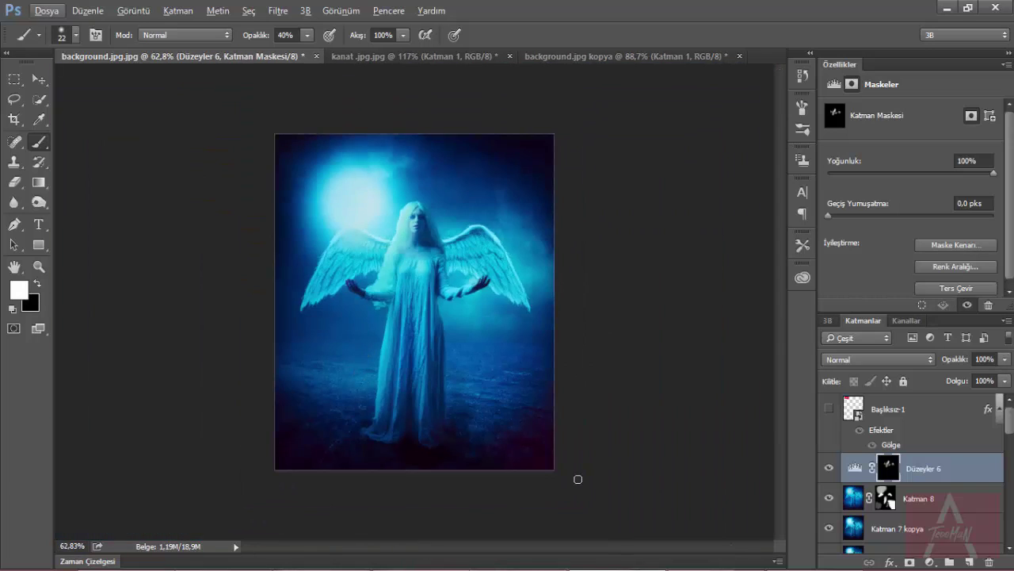